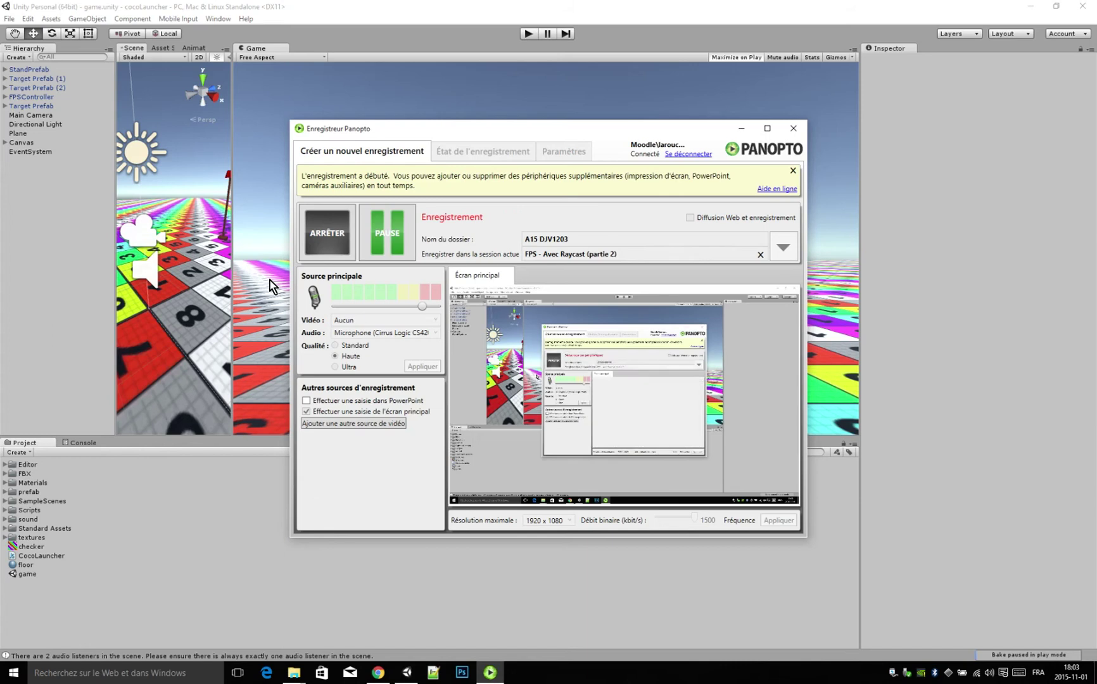
Minimize the Panopto Recorder window to reveal the Unity target-stand scene
click(255, 280)
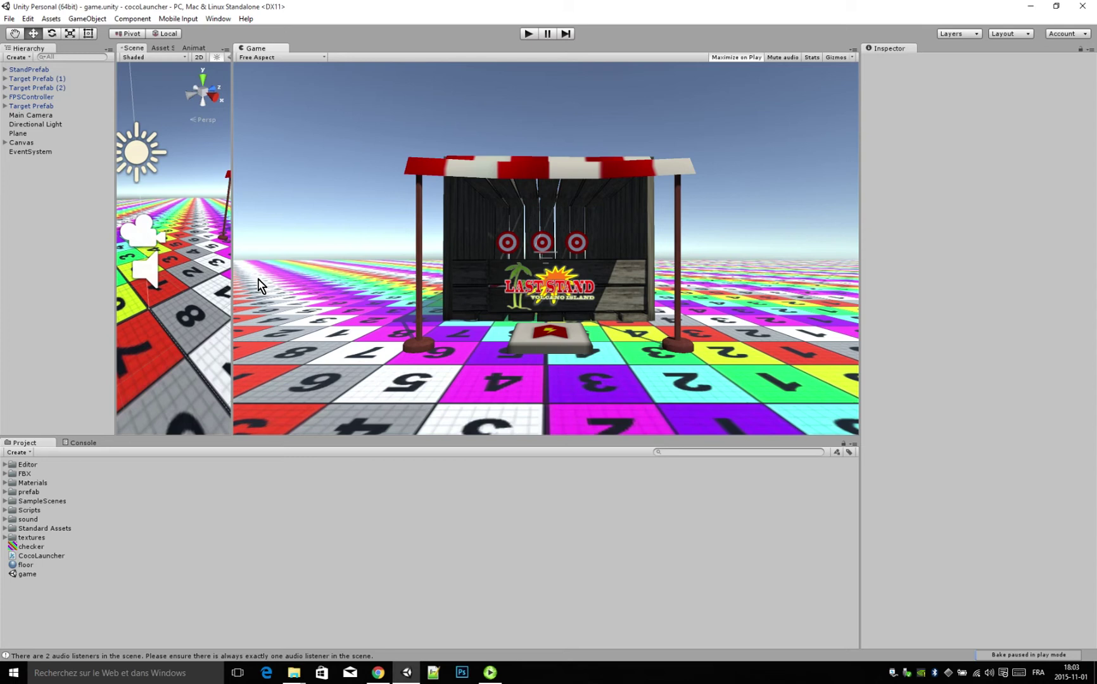
click(526, 34)
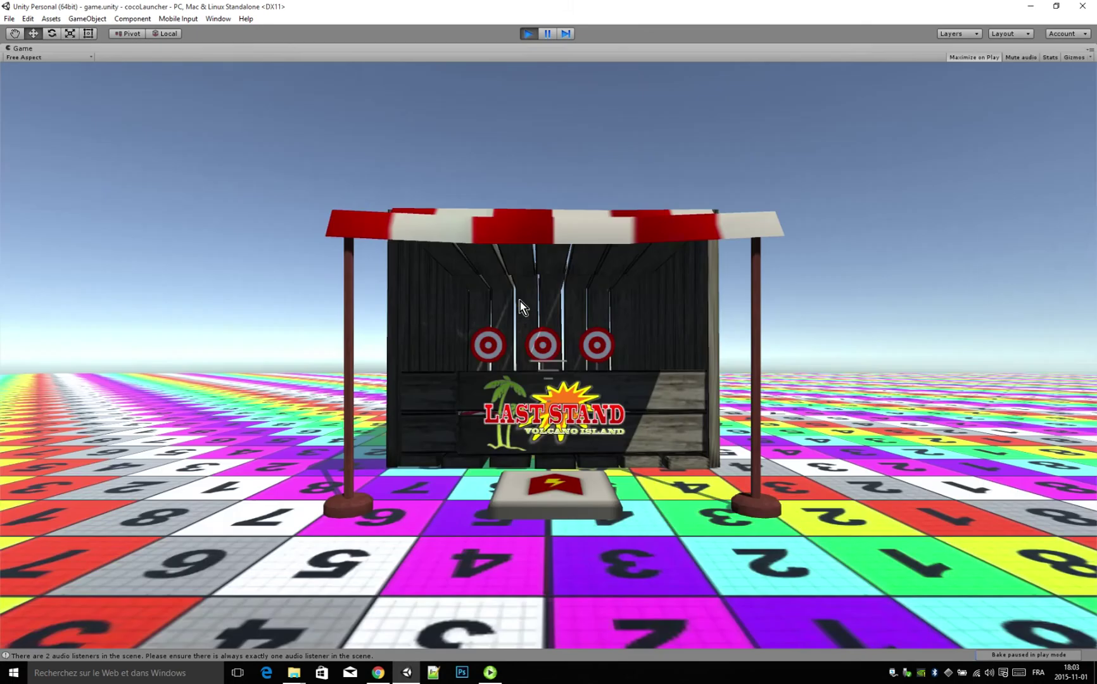
key(w)
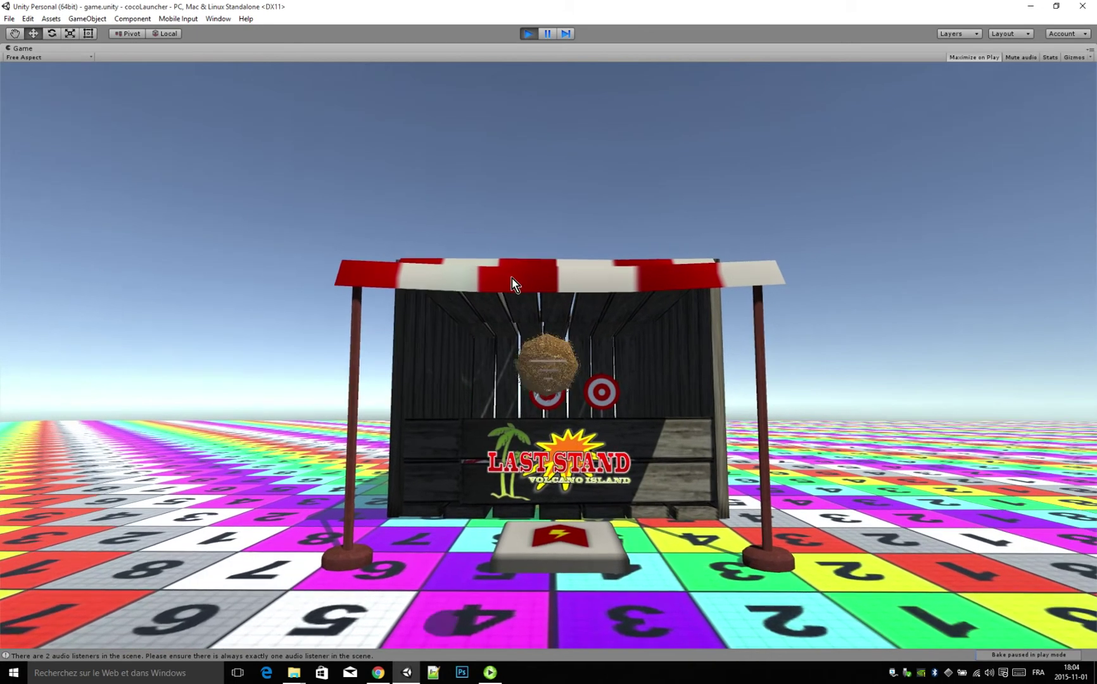
mouse_move(543, 219)
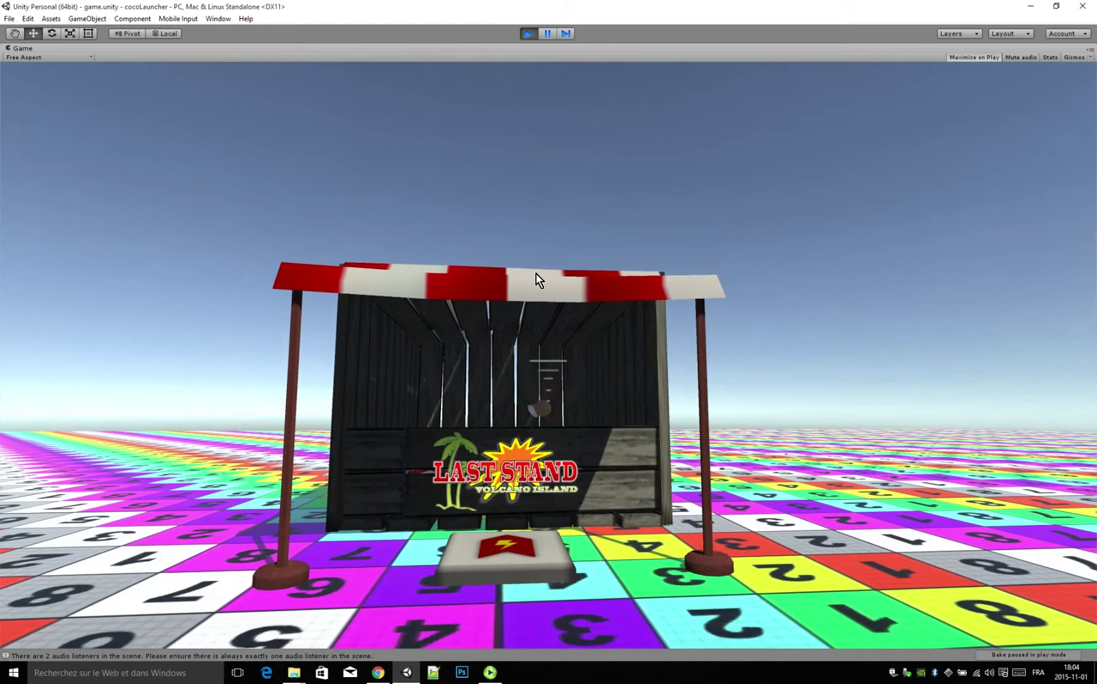
mouse_move(508, 85)
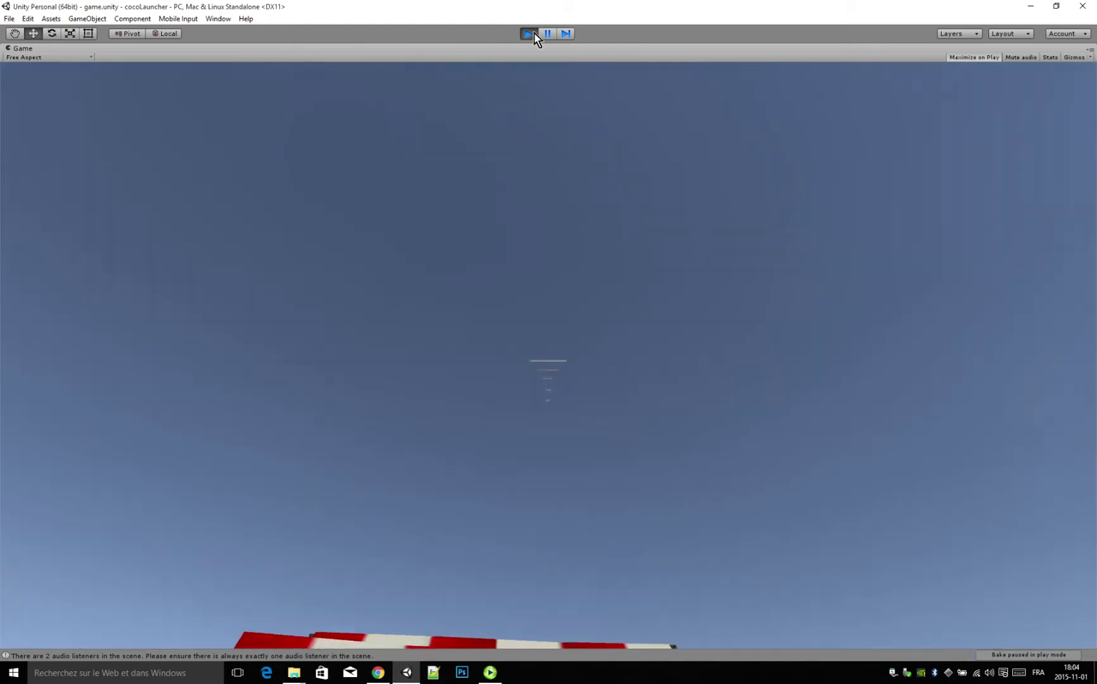
click(535, 34)
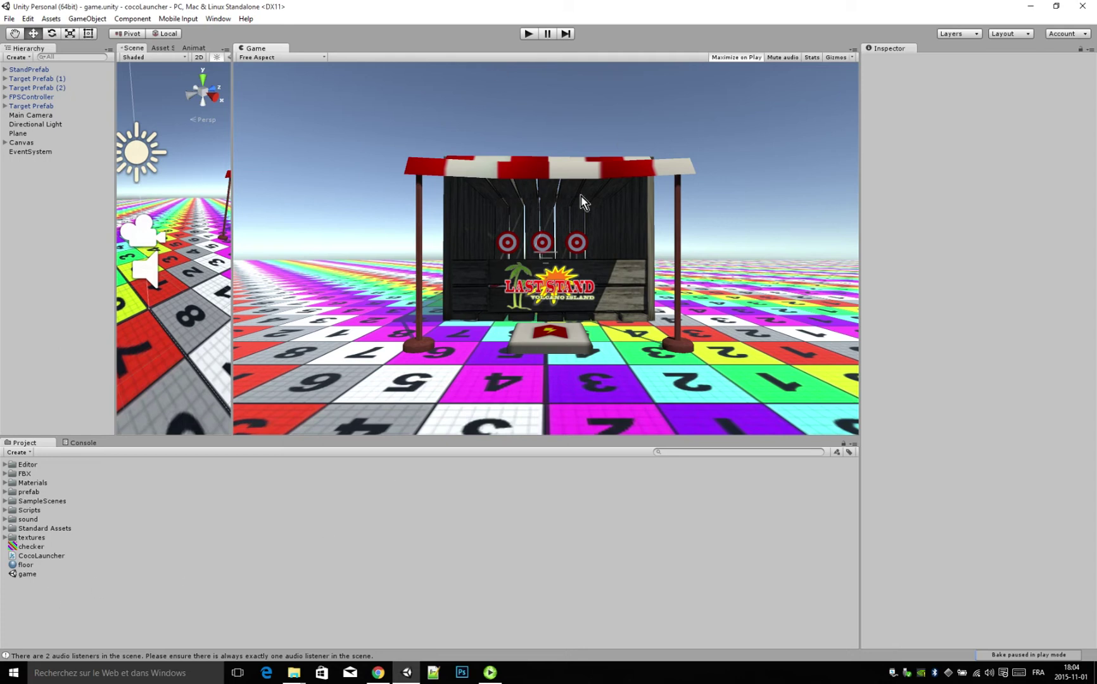
Duplicate the game scene asset and rename the copy 'game pistol'
click(24, 578)
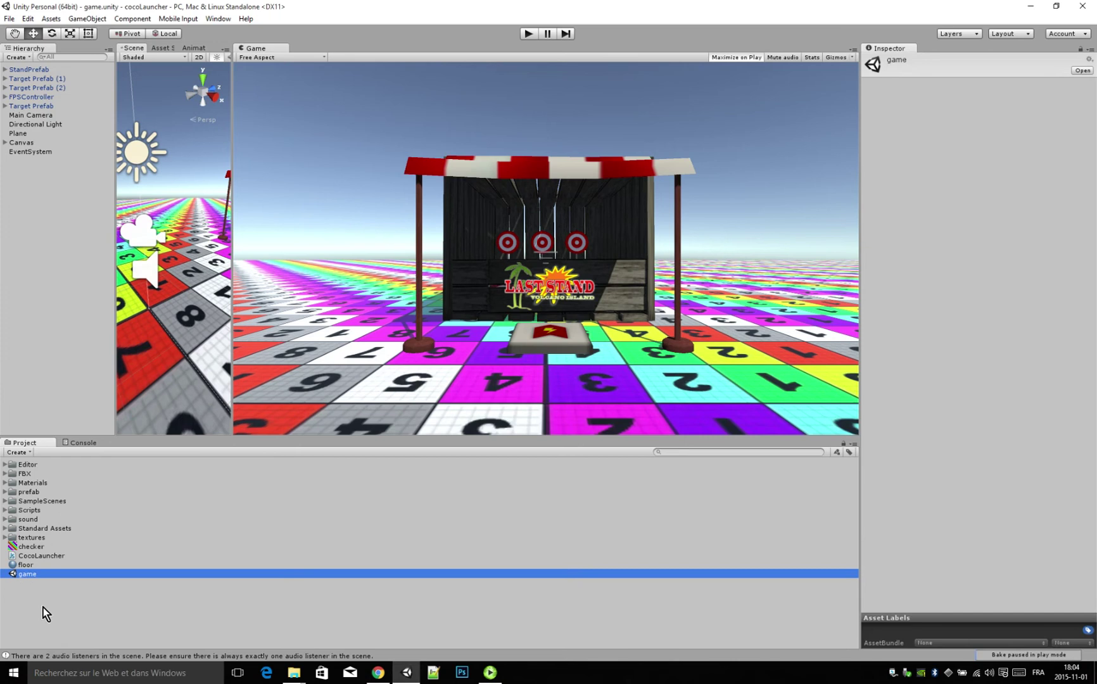
key(ctrl+d)
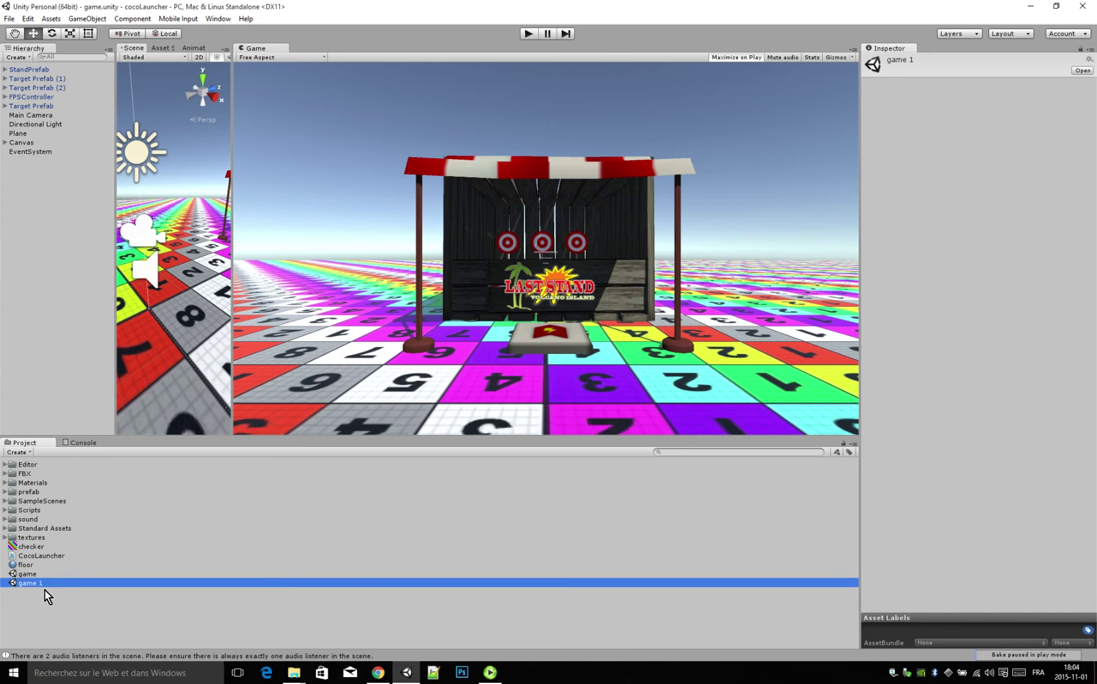
click(46, 583)
click(54, 591)
text(pistol)
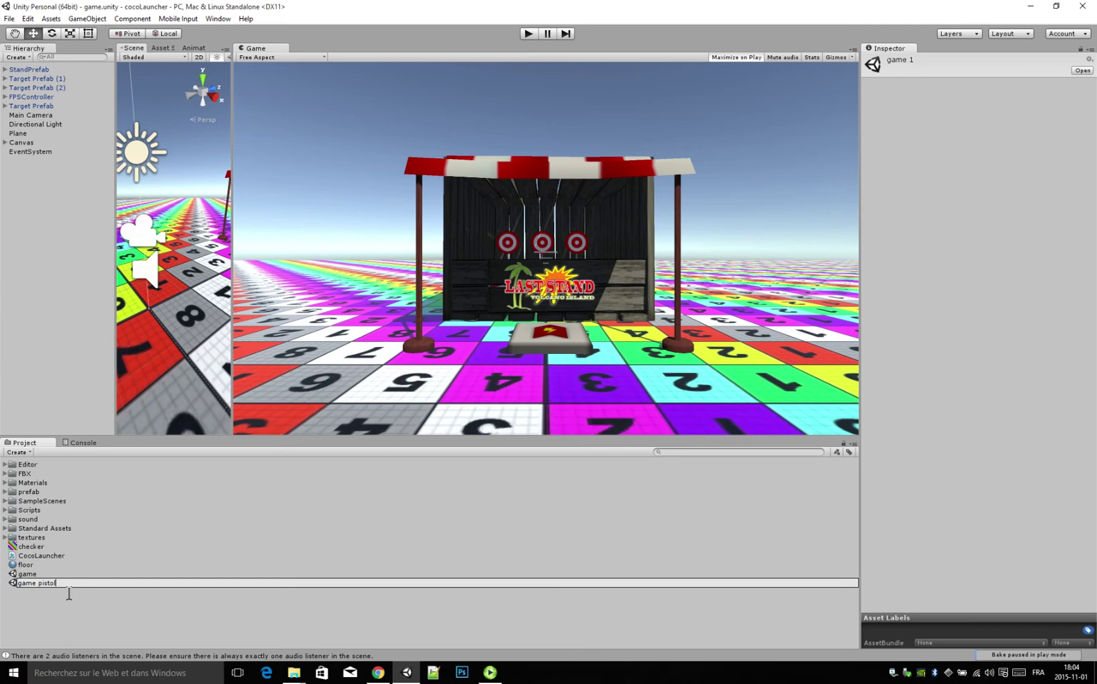
key(Return)
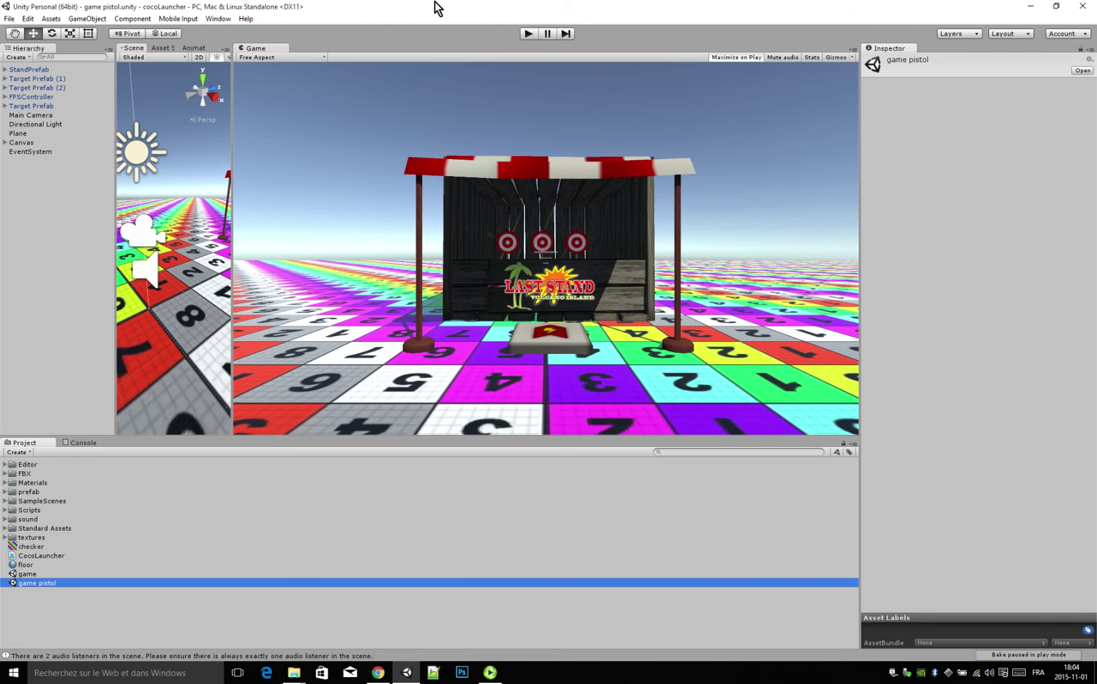
Clear the windows covering the desktop and open the DJV1203 folder
mouse_move(435, 8)
mouse_down()
mouse_move(705, 32)
mouse_move(684, 42)
mouse_up()
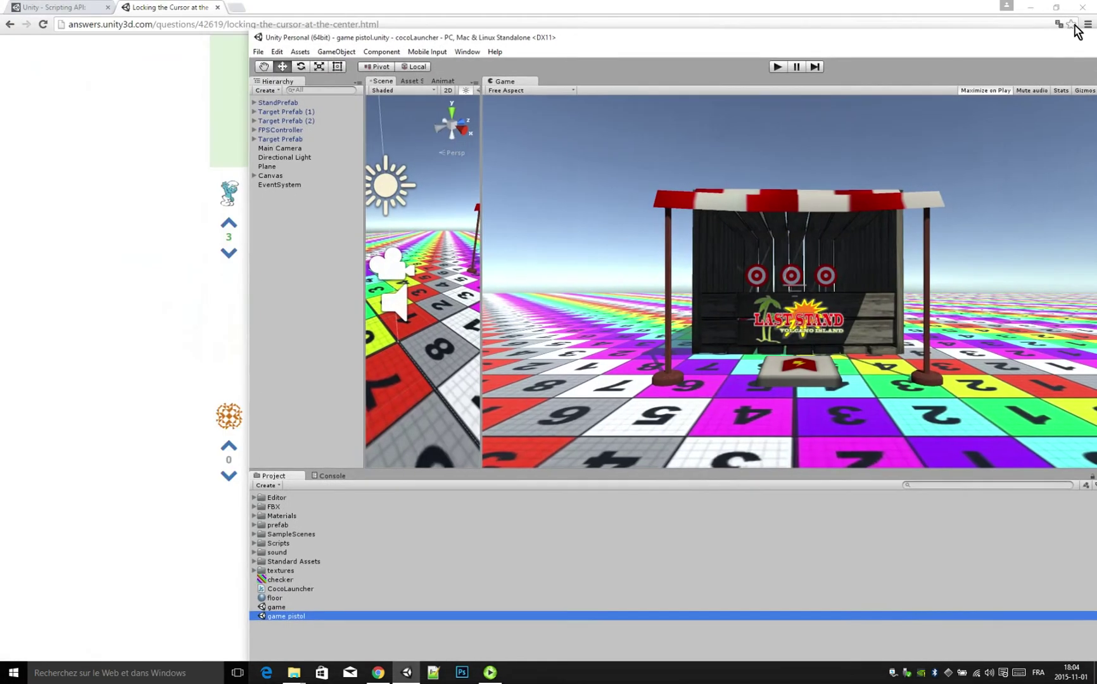
click(1031, 7)
click(1036, 8)
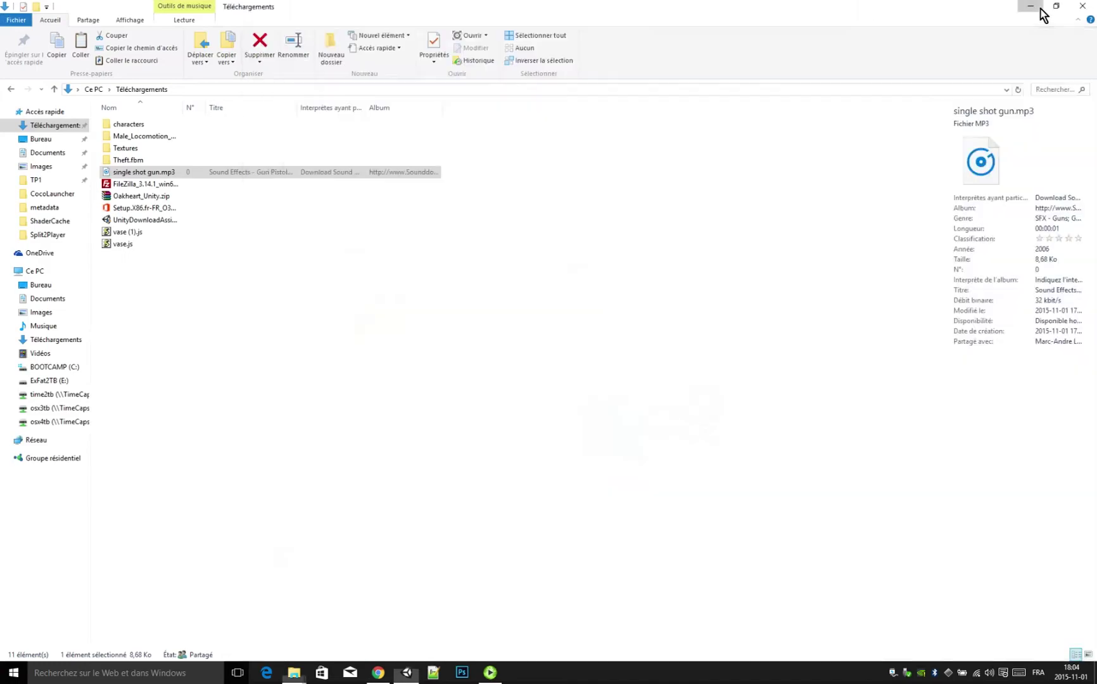
drag(244, 278, 193, 276)
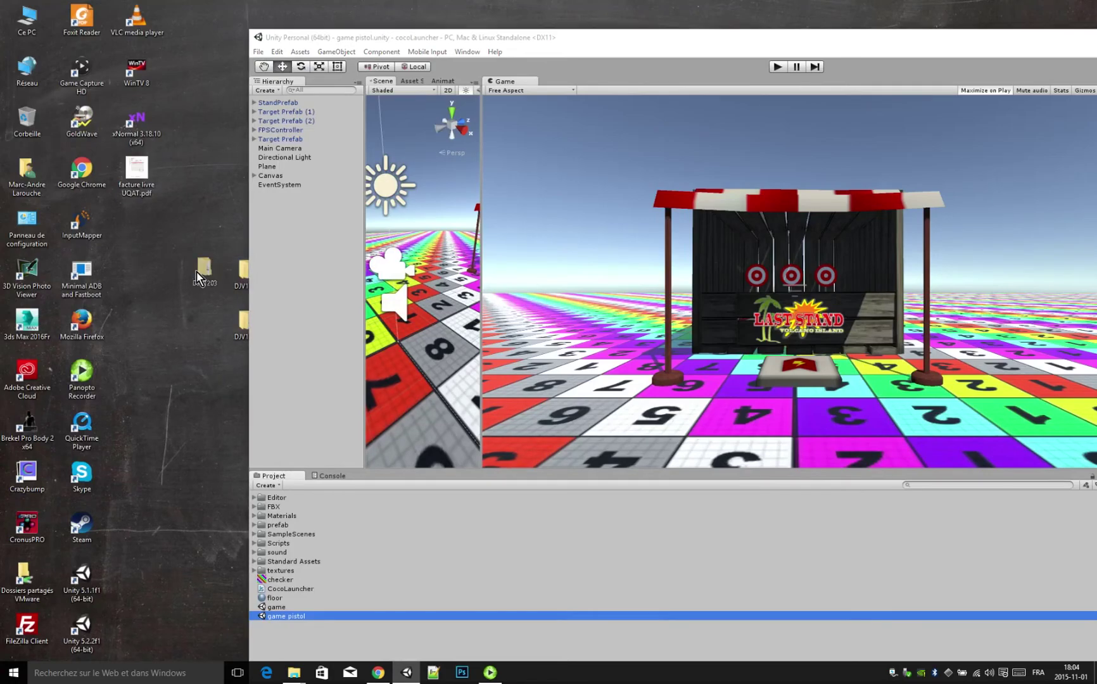
double_click(192, 272)
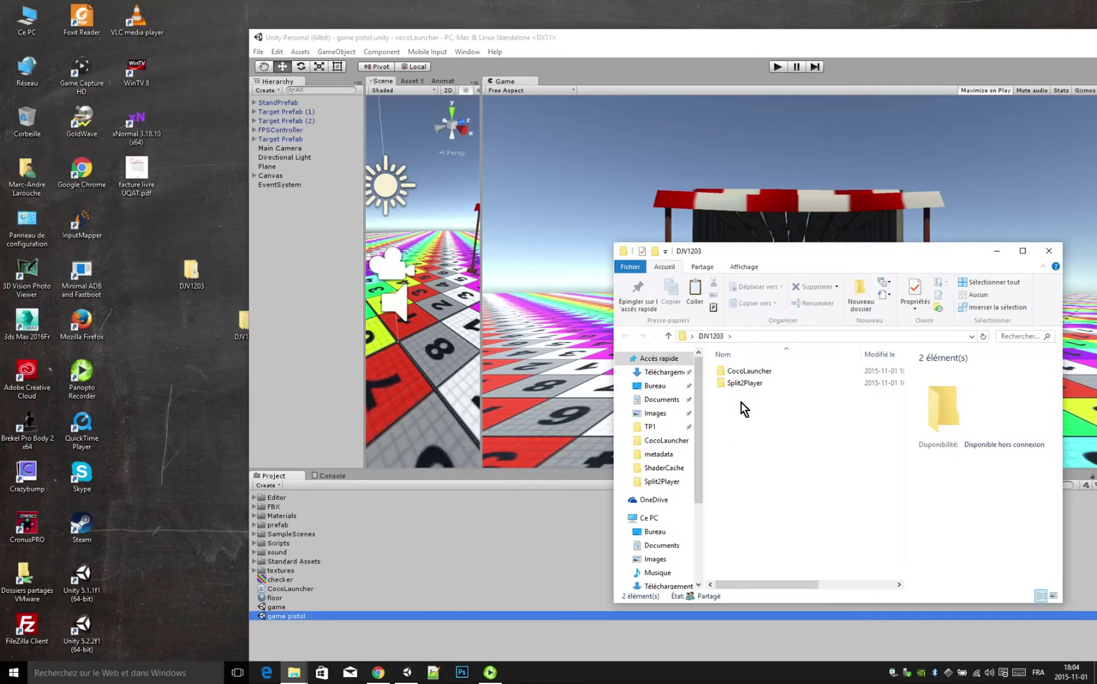
Drag crossair.tga from the CocoLauncher folder into Unity's Project panel
click(739, 372)
click(740, 384)
click(736, 374)
double_click(736, 374)
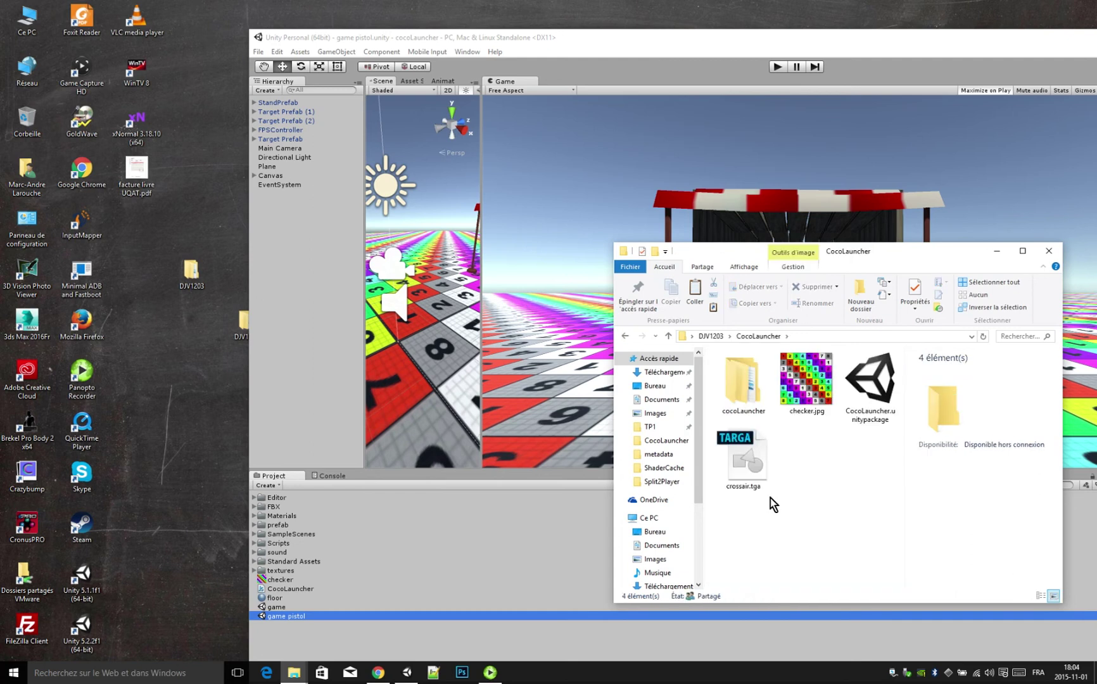
drag(745, 477, 268, 642)
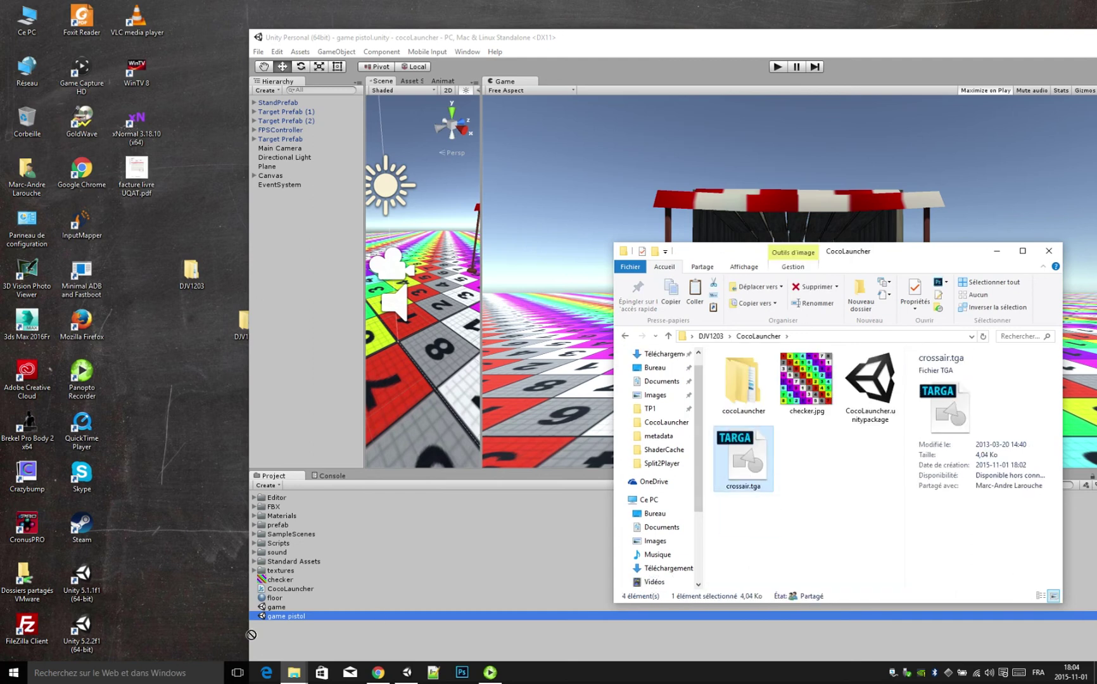
double_click(814, 37)
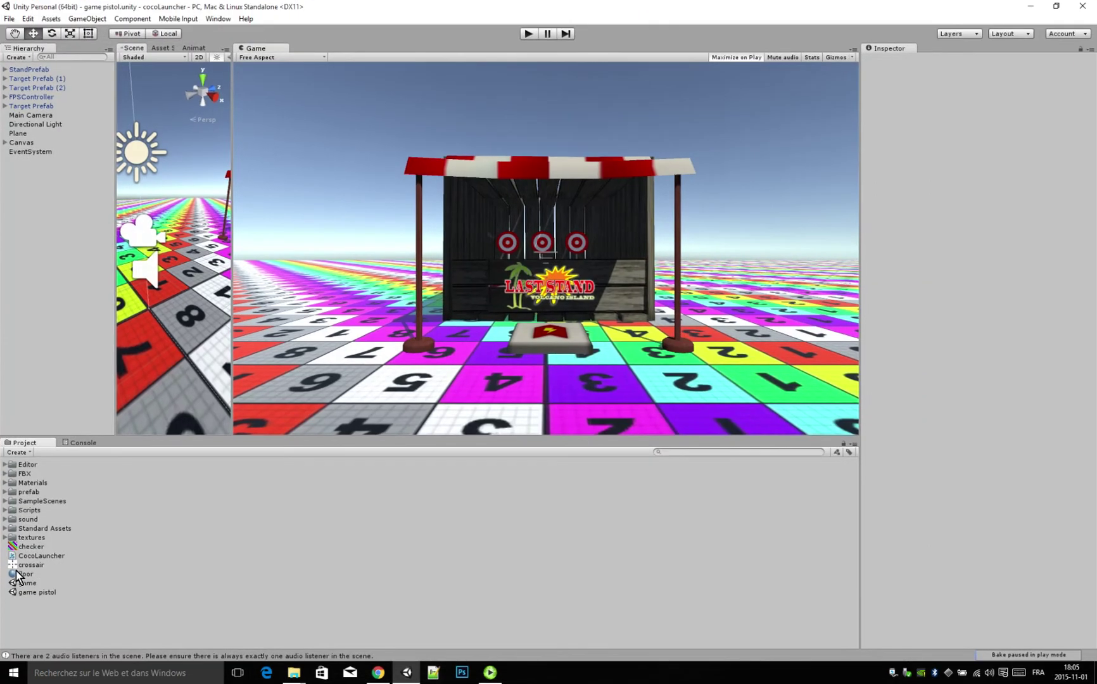
Set crossair's Texture Type to Sprite (2D and UI), apply it, and select the Canvas Image
click(25, 564)
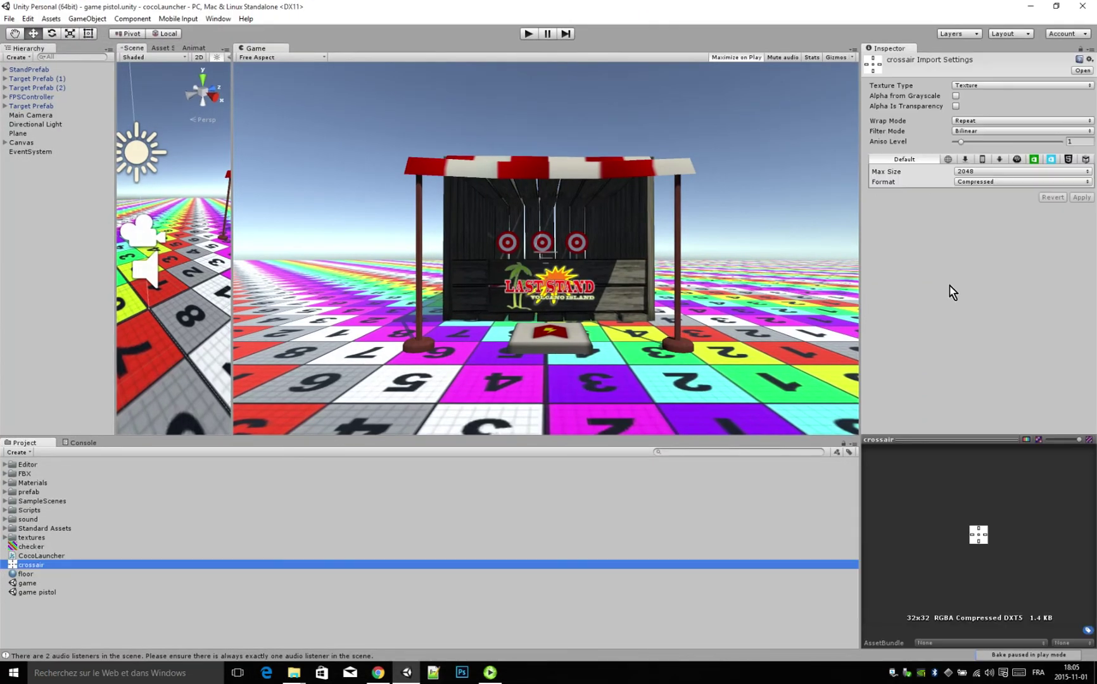
click(975, 86)
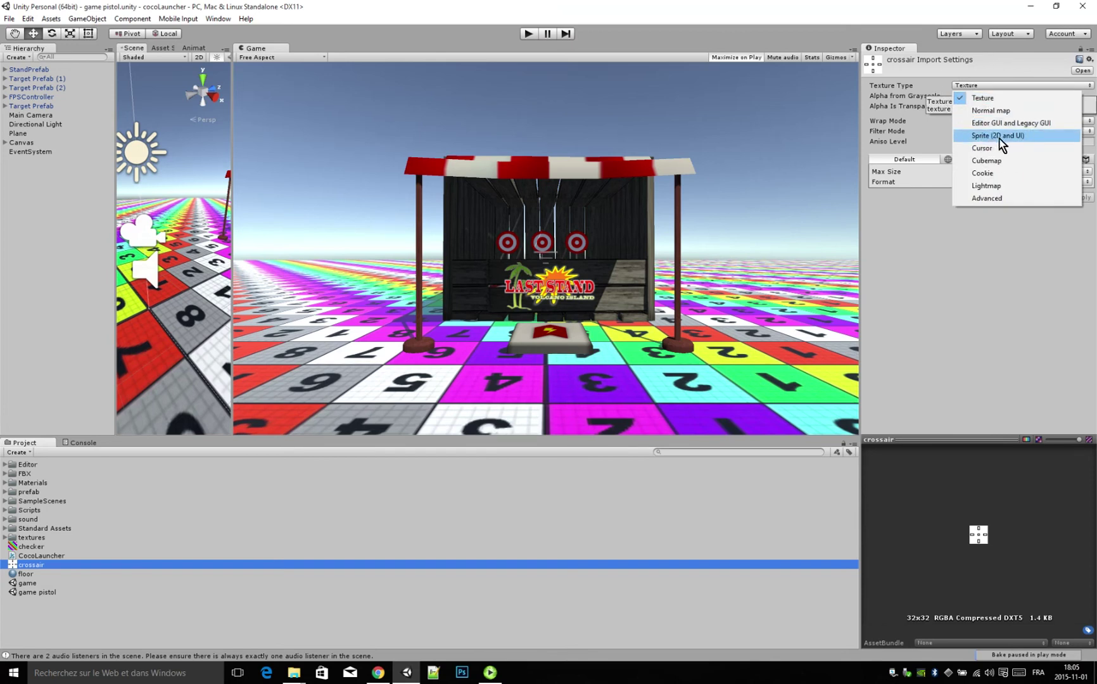
click(999, 136)
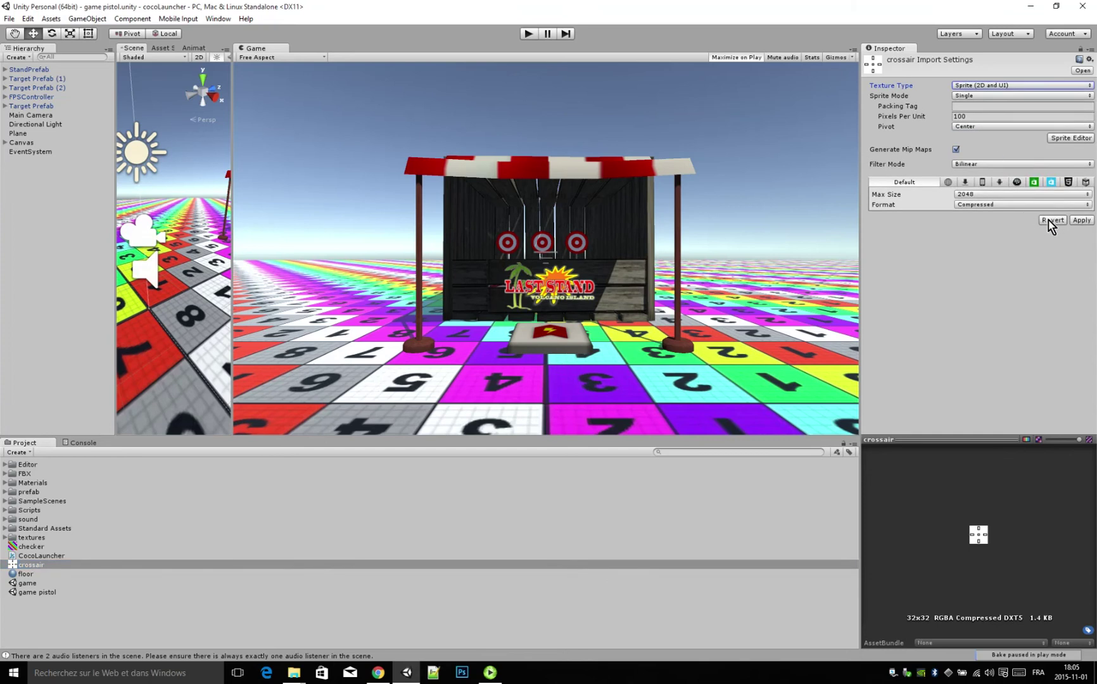
click(1080, 222)
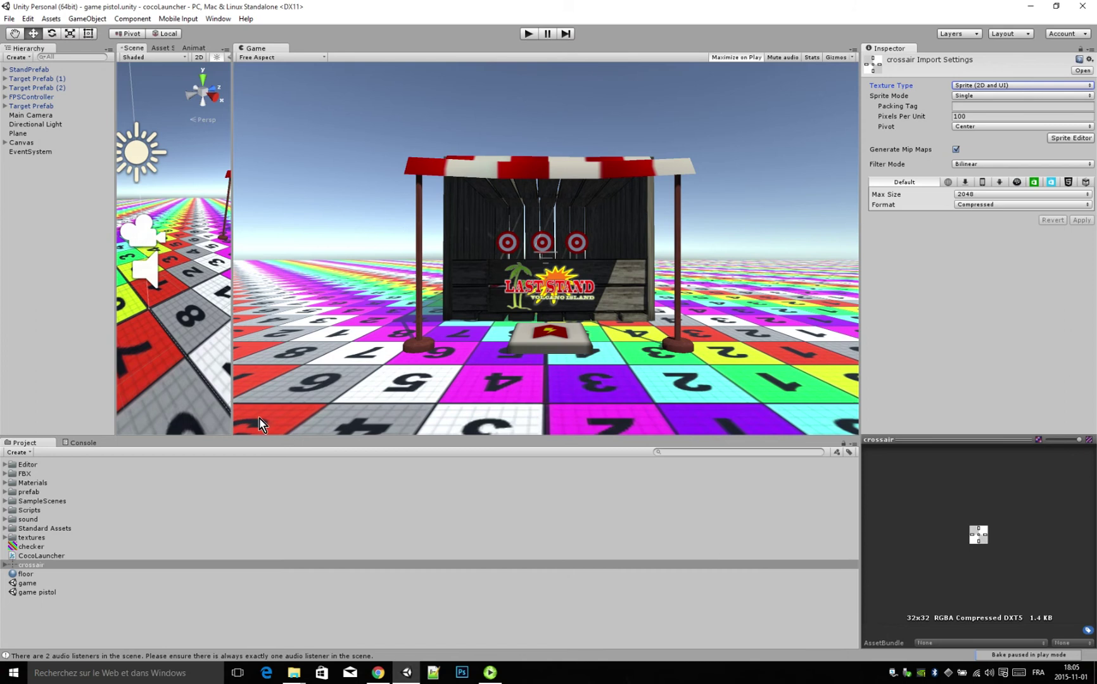
click(5, 142)
click(27, 152)
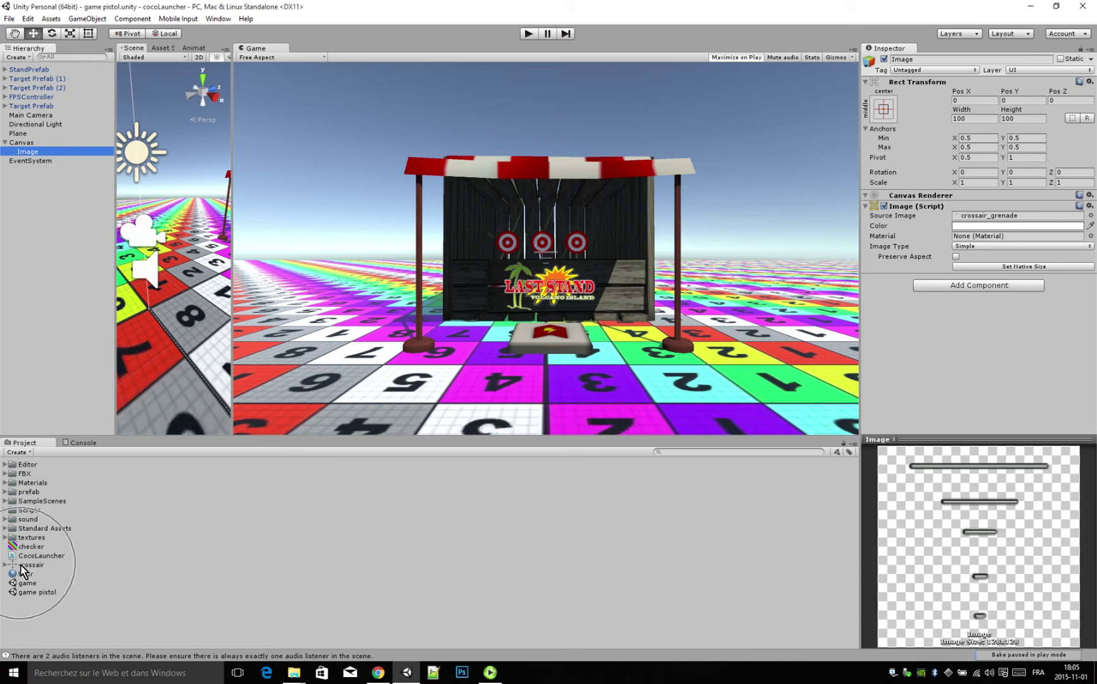
Assign the crossair sprite as the Image source and set Pivot Y 0.5, Pos Y 0
drag(23, 566, 1001, 222)
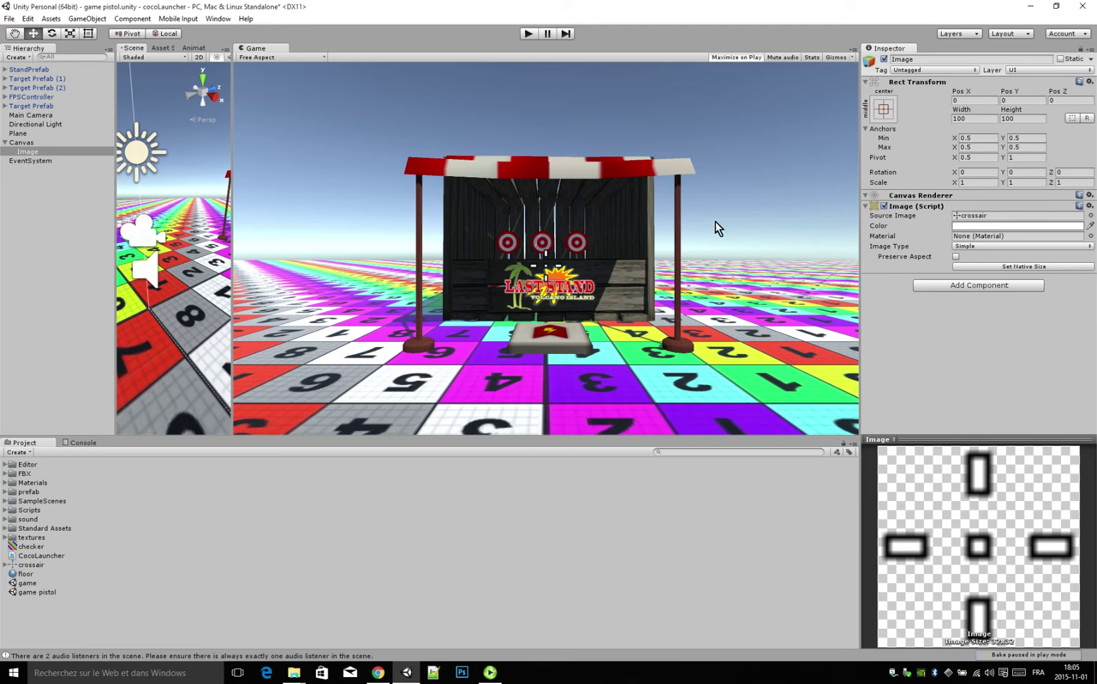
click(1012, 166)
click(1019, 163)
click(1026, 158)
text(0.5)
click(1019, 101)
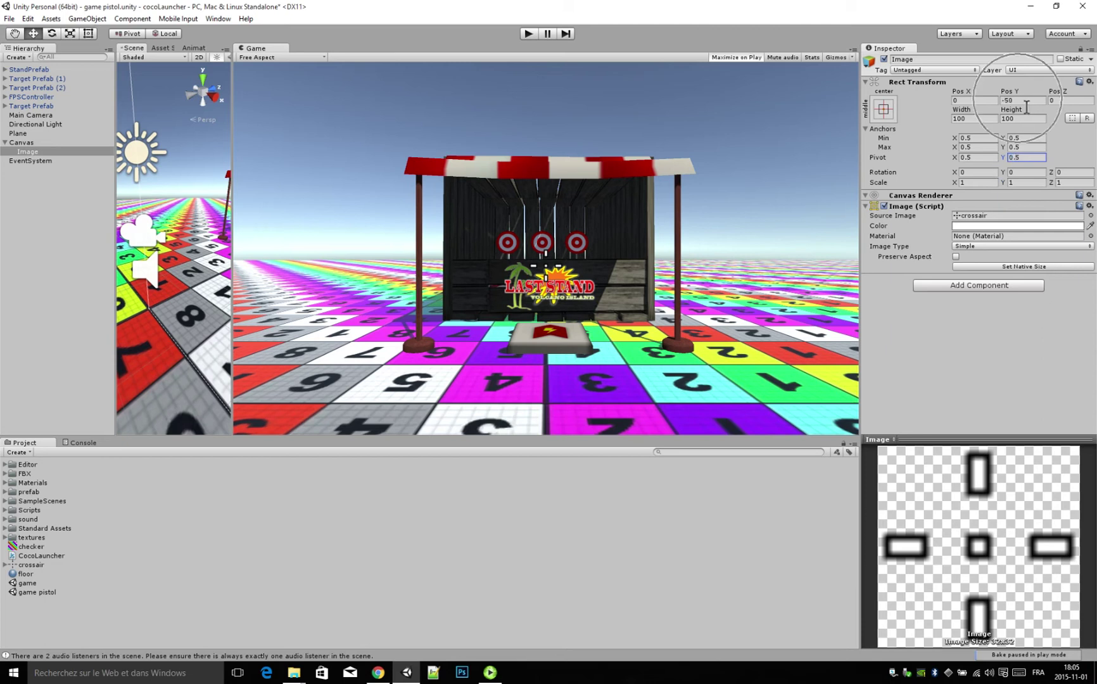
text(0)
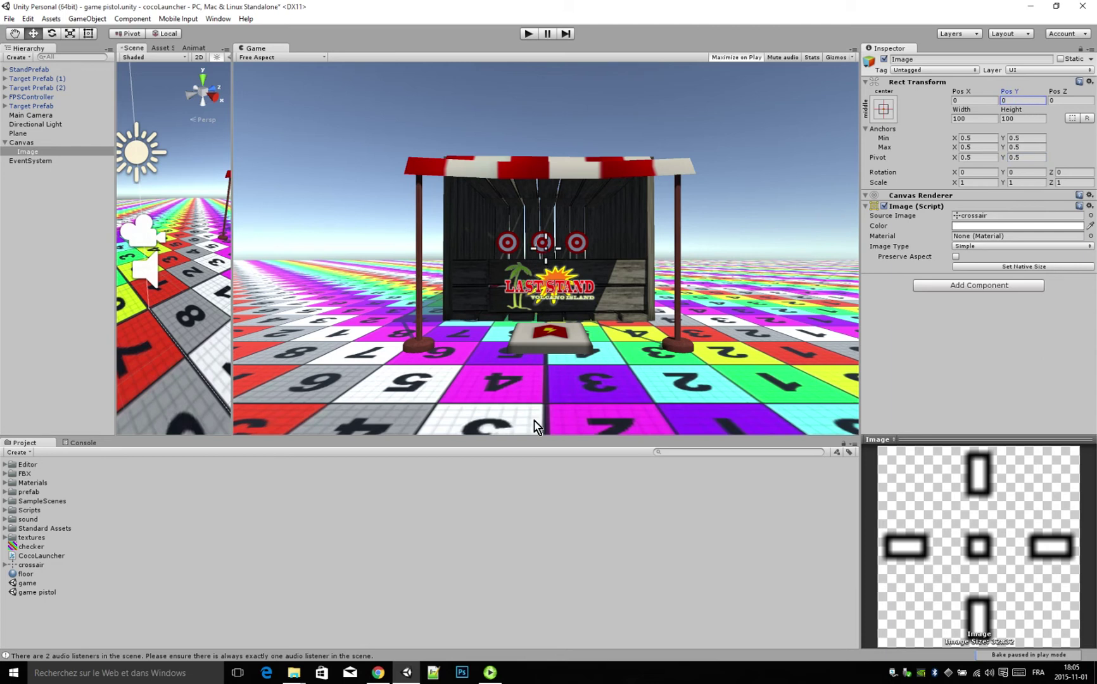
key(Return)
Select FirstPersonCharacter under FPSController and disable its Coco Launcher script
click(5, 145)
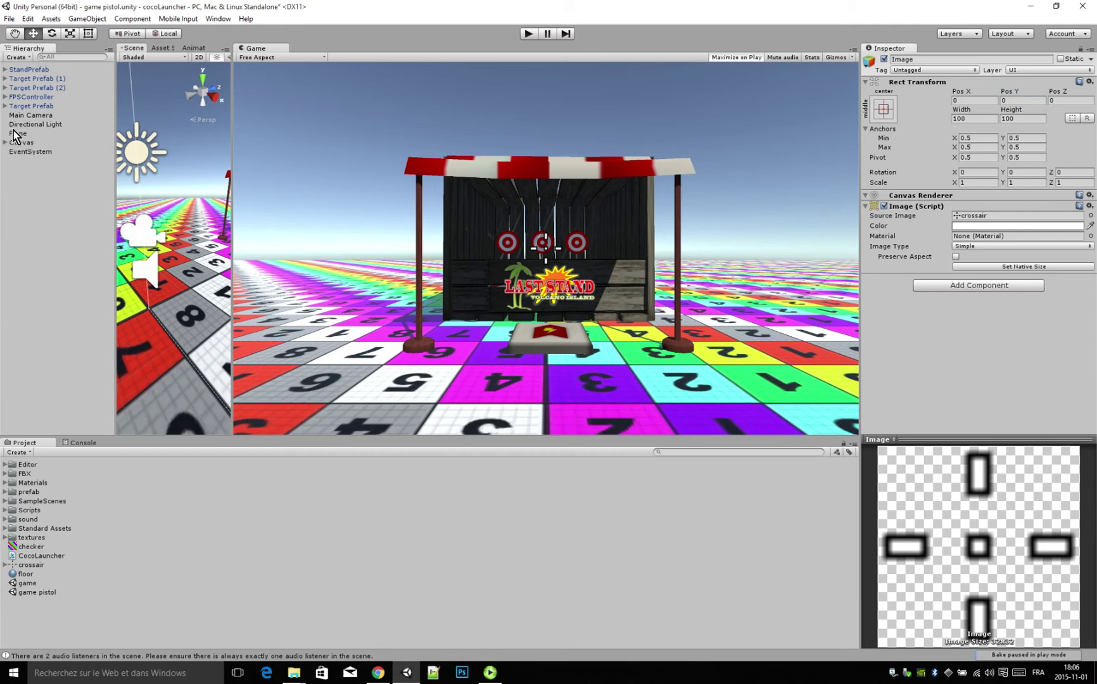
click(29, 97)
click(5, 96)
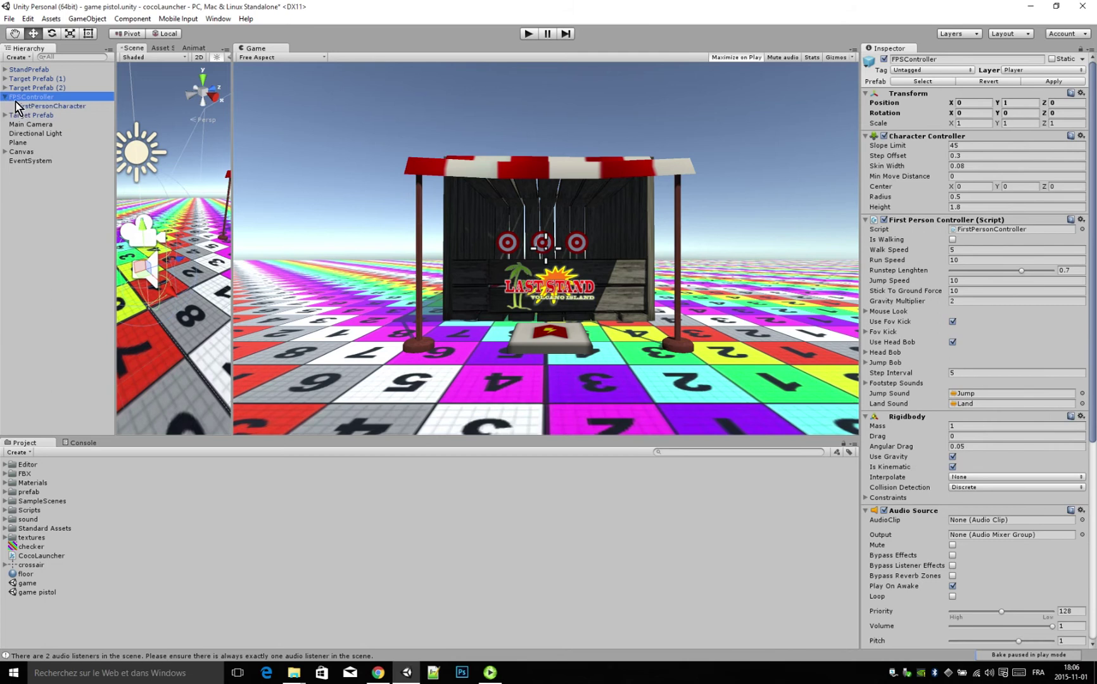
click(23, 107)
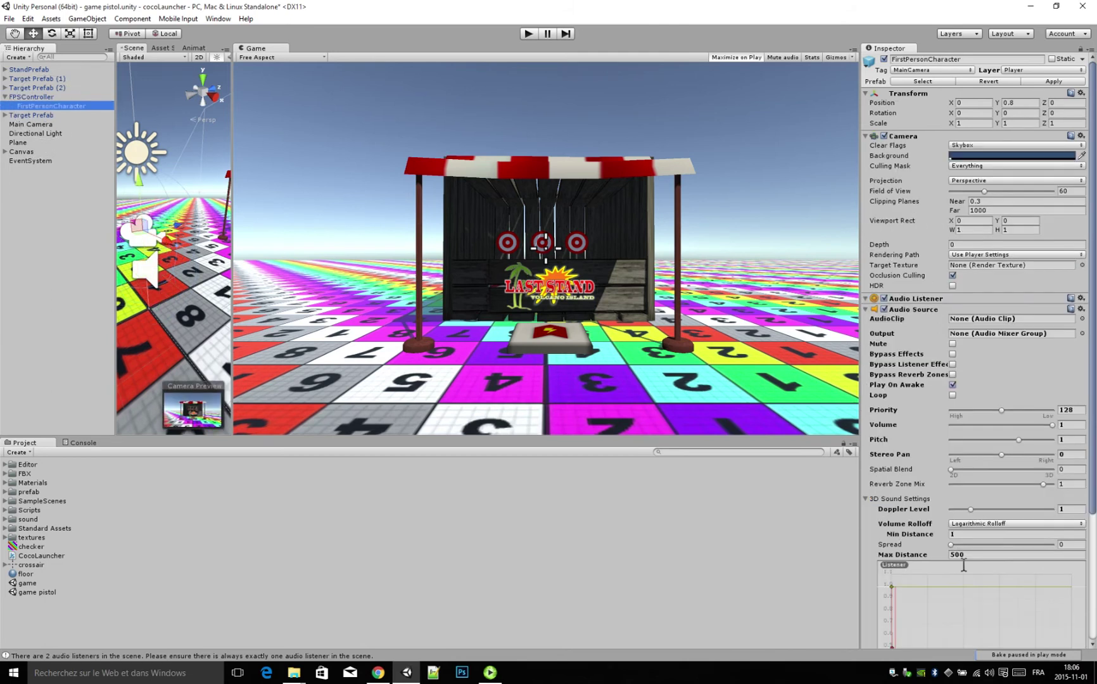
scroll(964, 565, down, 5)
click(883, 584)
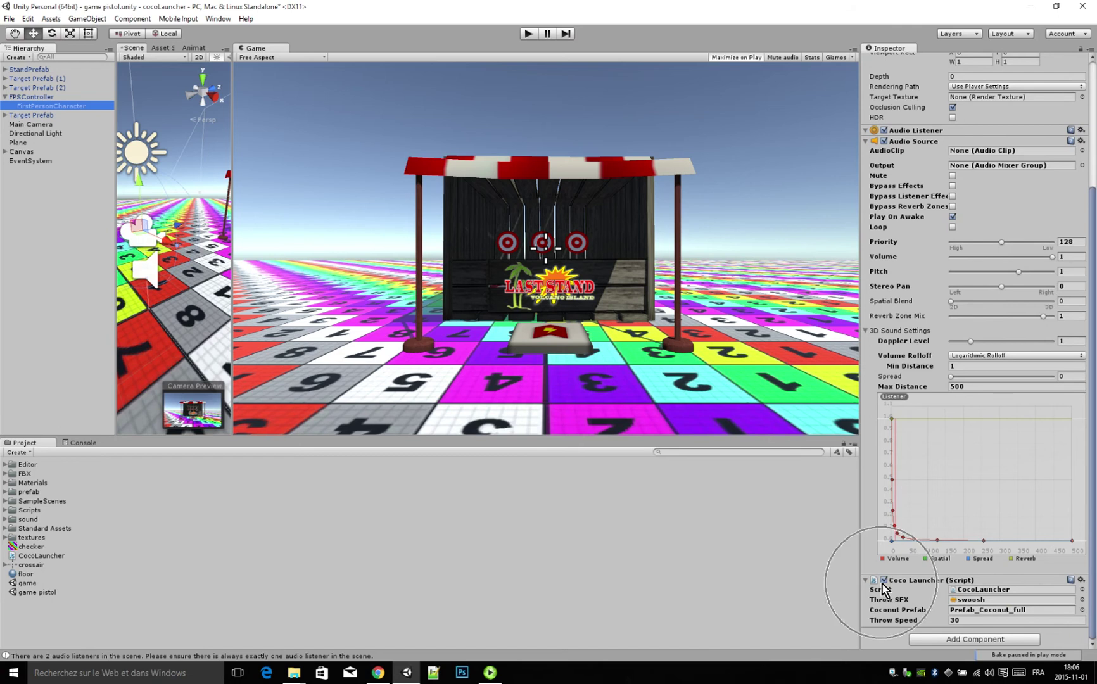
click(944, 609)
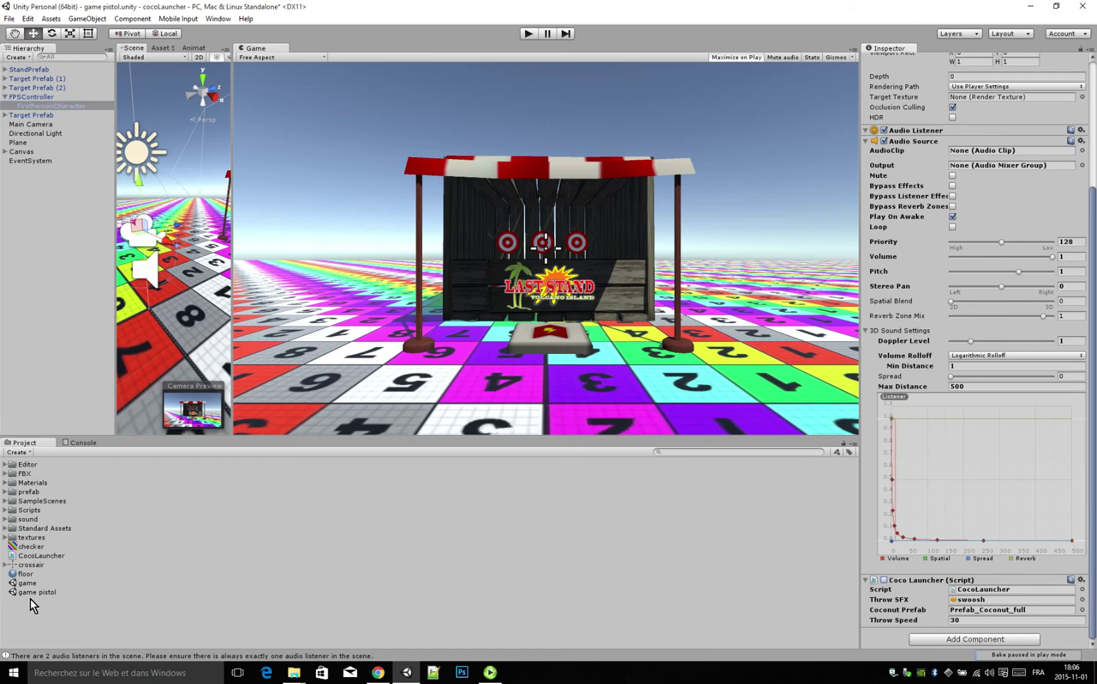
Create a new JavaScript asset named 'pistol' in the Project panel
right_click(13, 624)
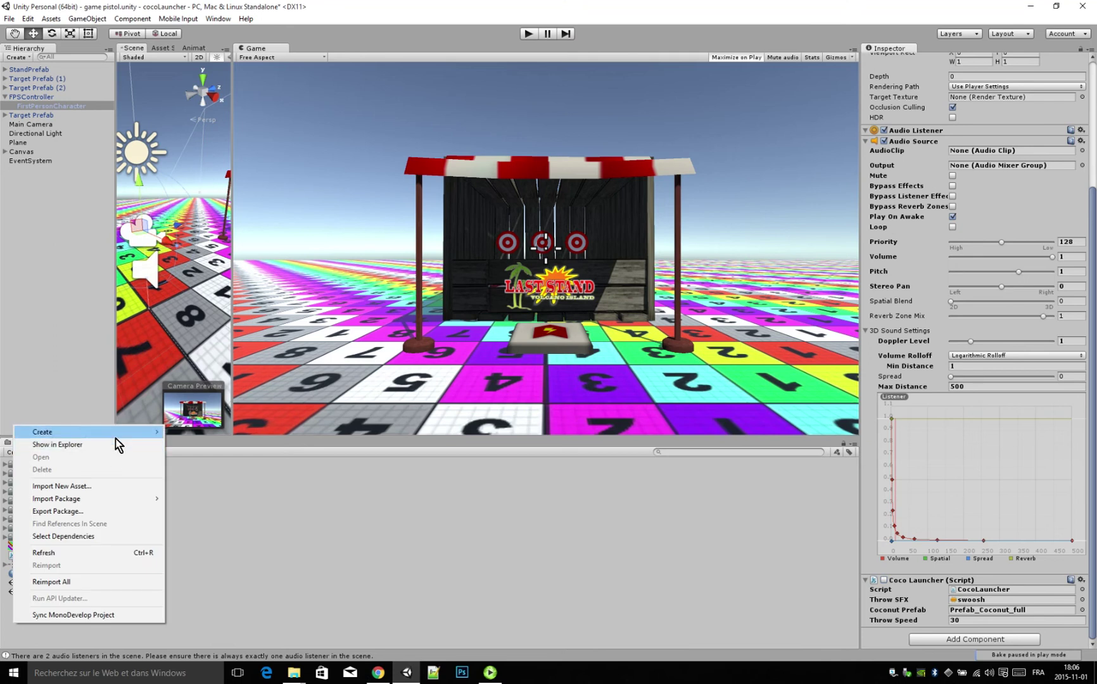
mouse_move(116, 436)
click(225, 180)
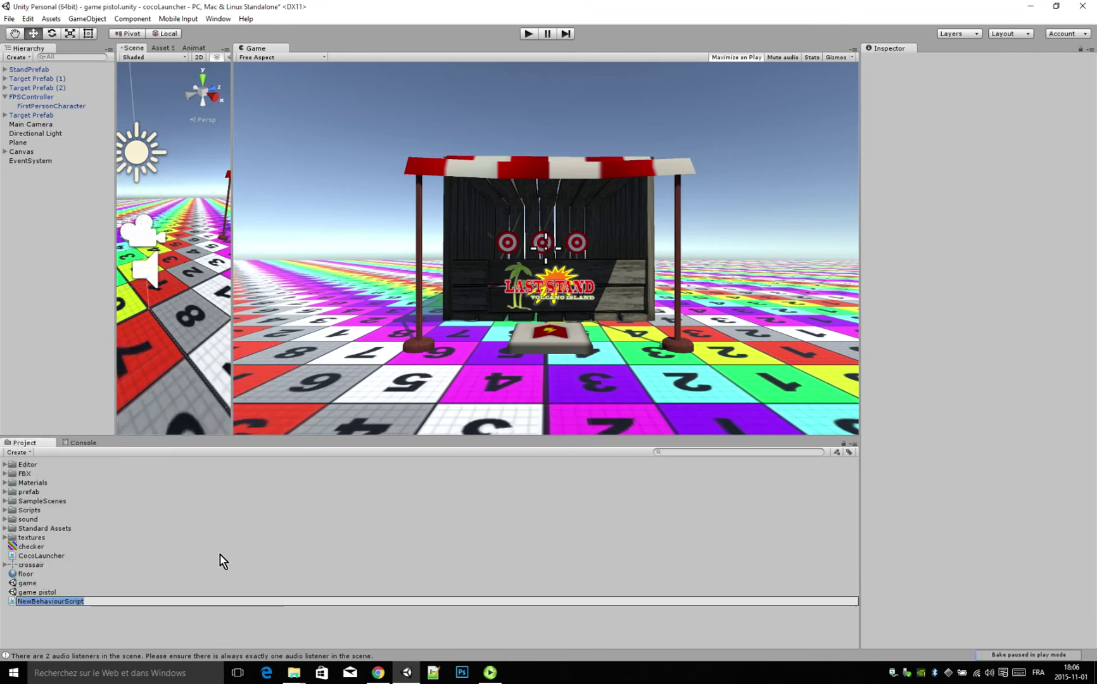
text(pistol)
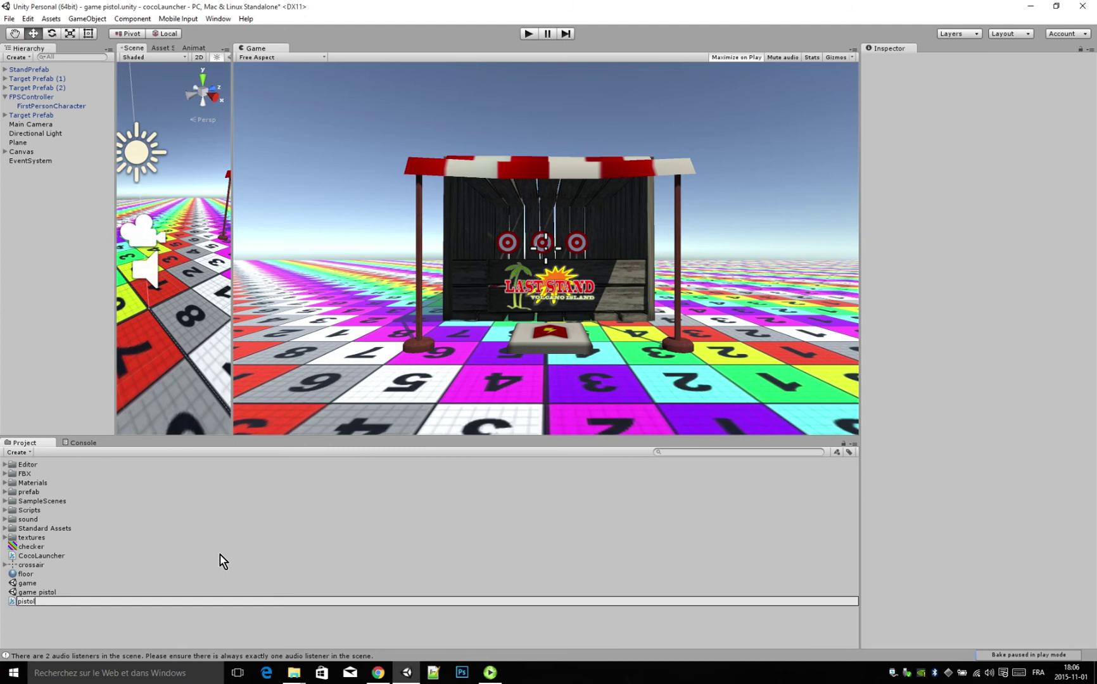
key(Return)
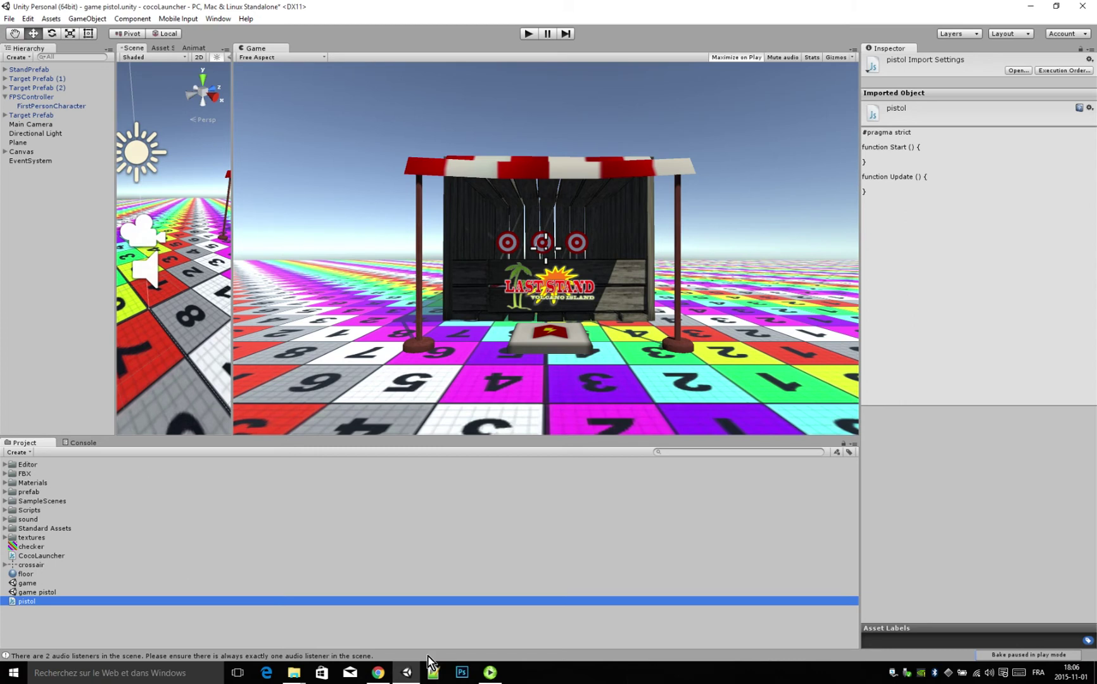
Open the pistol script in Notepad++ and insert blank lines above Start
double_click(28, 609)
click(353, 298)
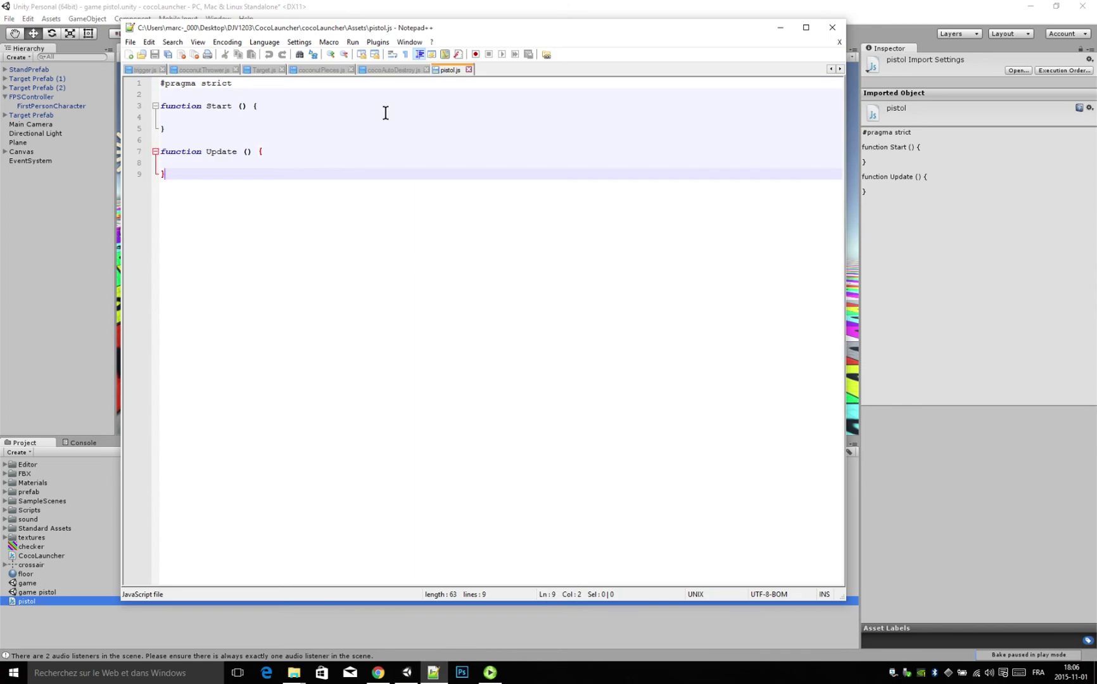
click(231, 107)
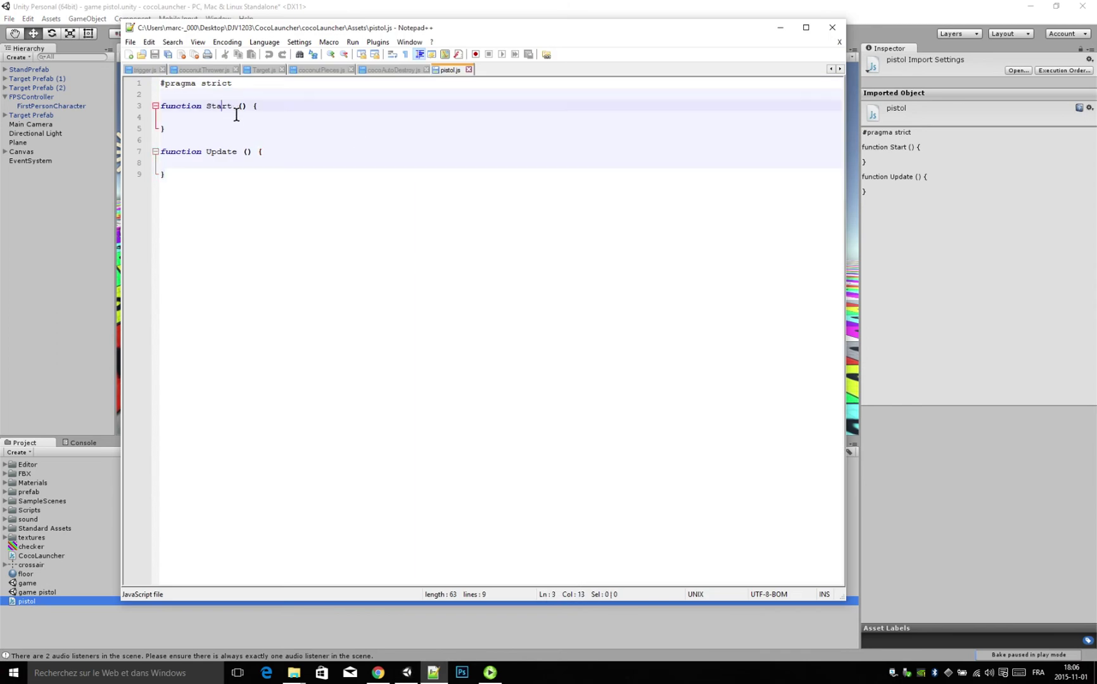
key(Up)
key(Return)
key(Return)
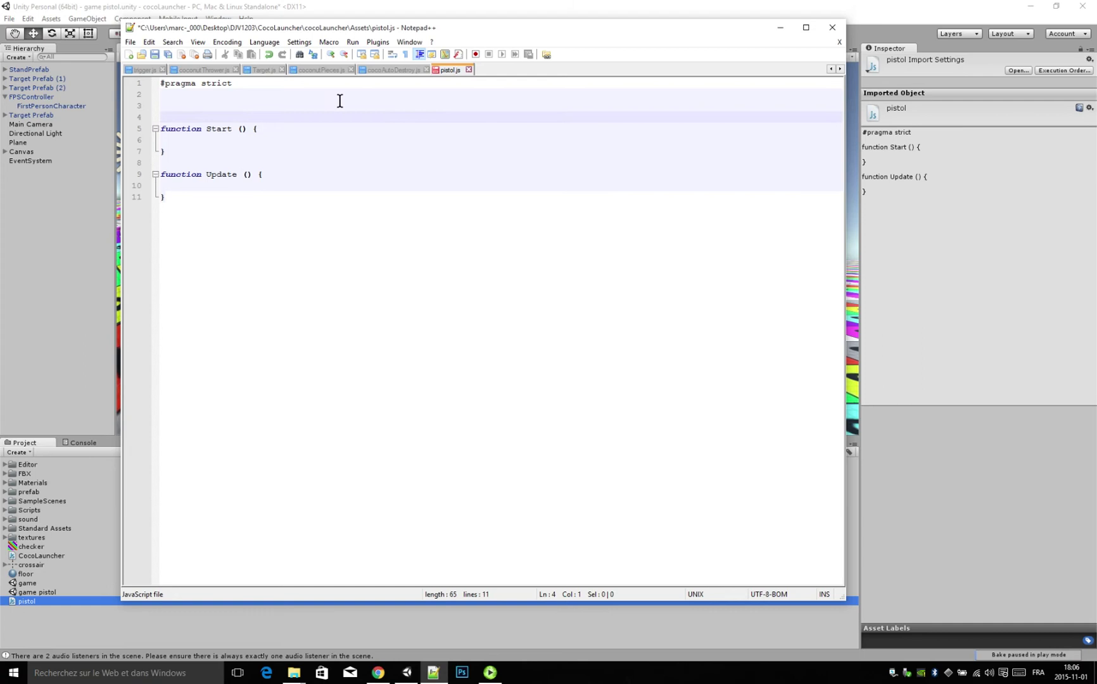
click(400, 70)
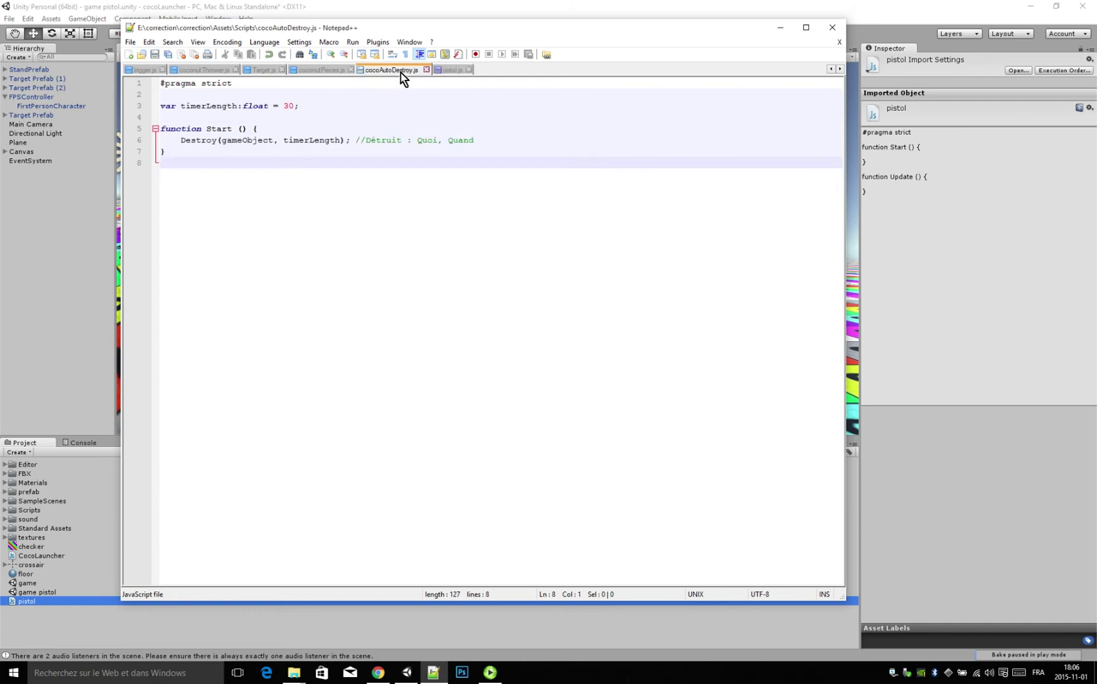
click(308, 75)
click(263, 71)
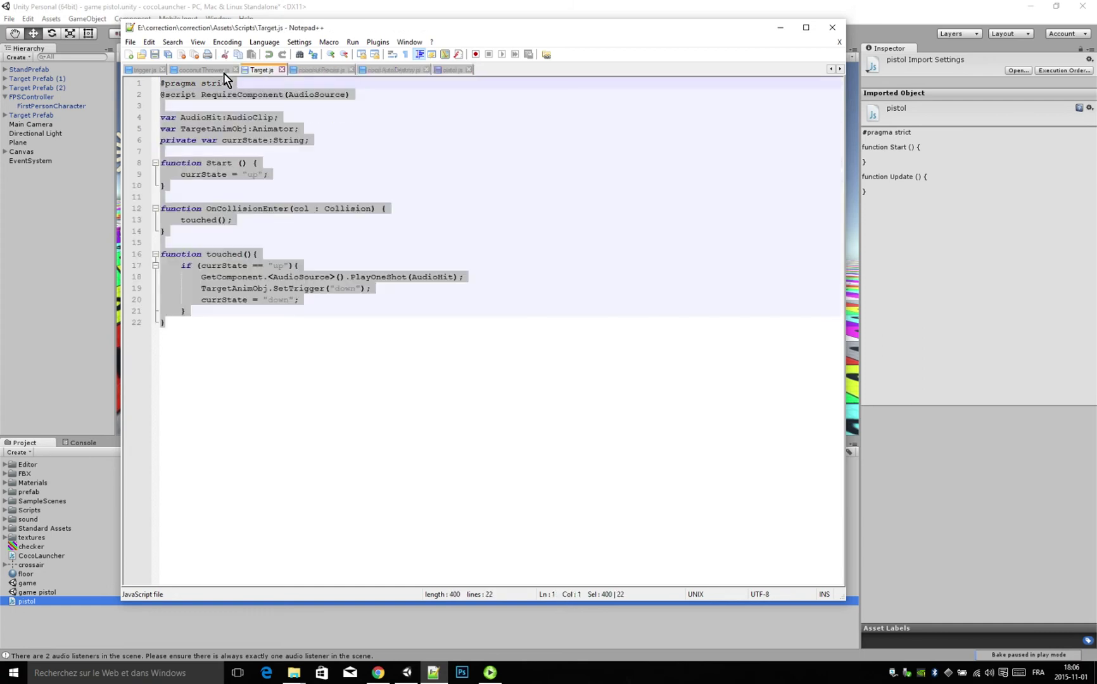
click(197, 71)
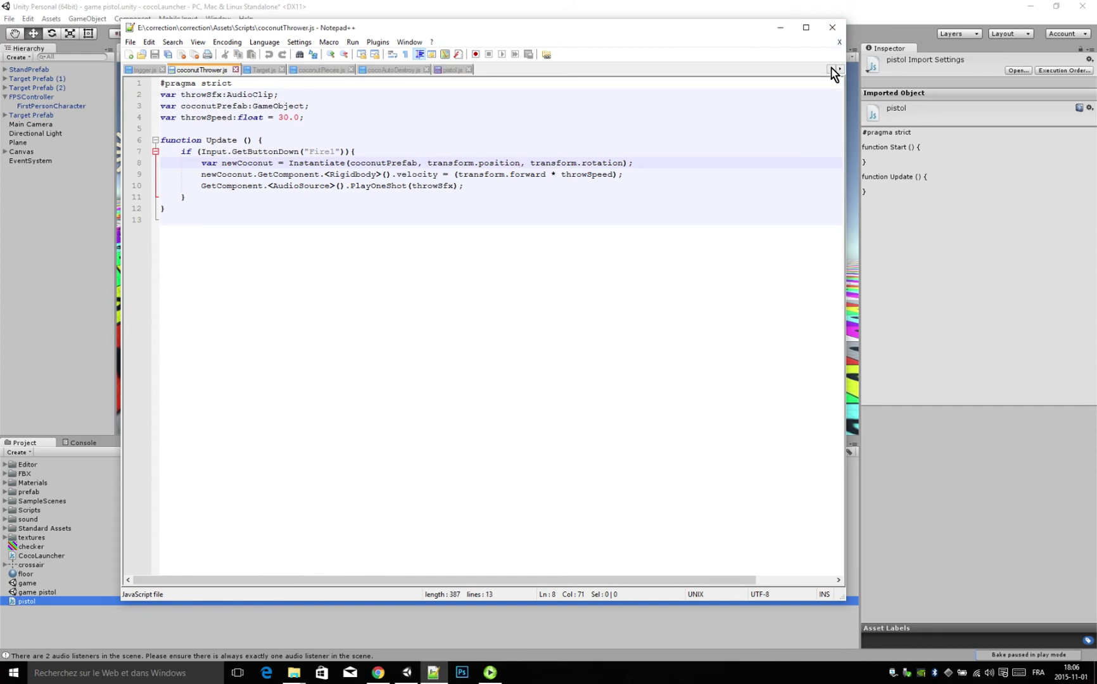
click(840, 43)
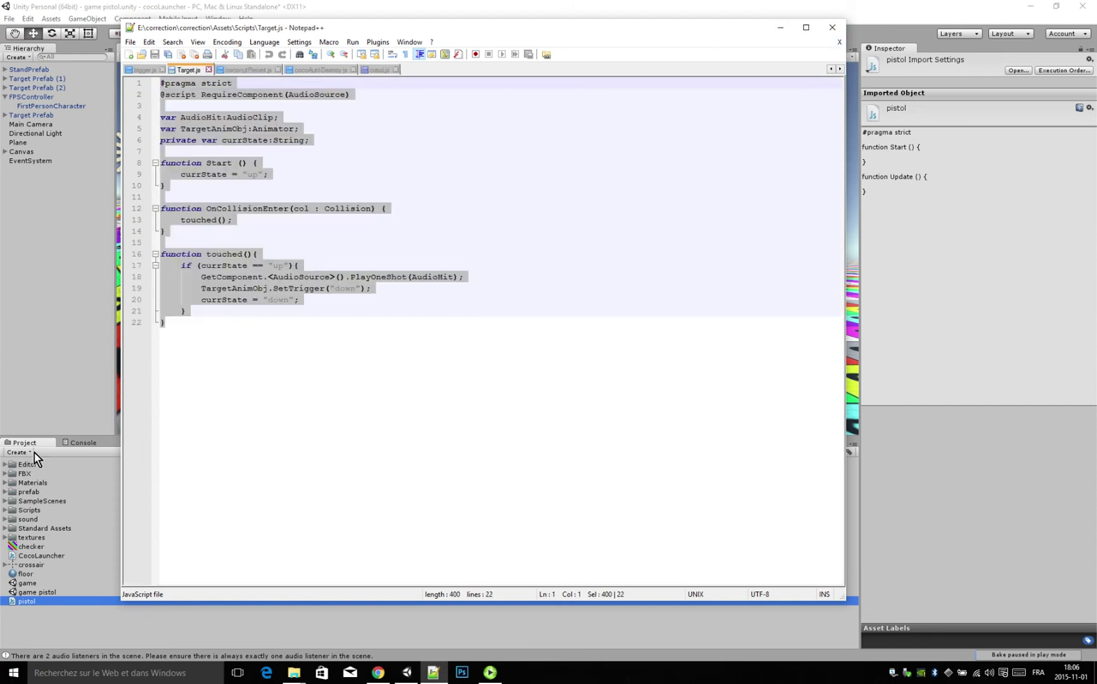
double_click(24, 553)
drag(350, 95, 162, 95)
key(ctrl+c)
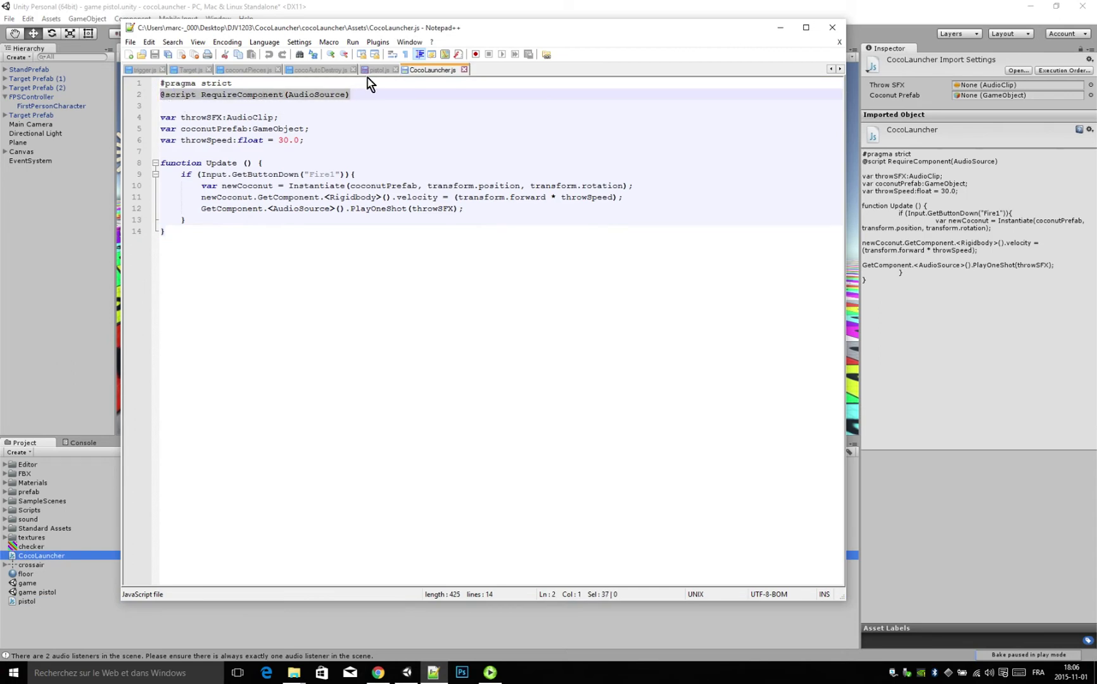
Paste the RequireComponent line under #pragma strict in pistol.js and tidy the blank lines
click(373, 70)
click(205, 108)
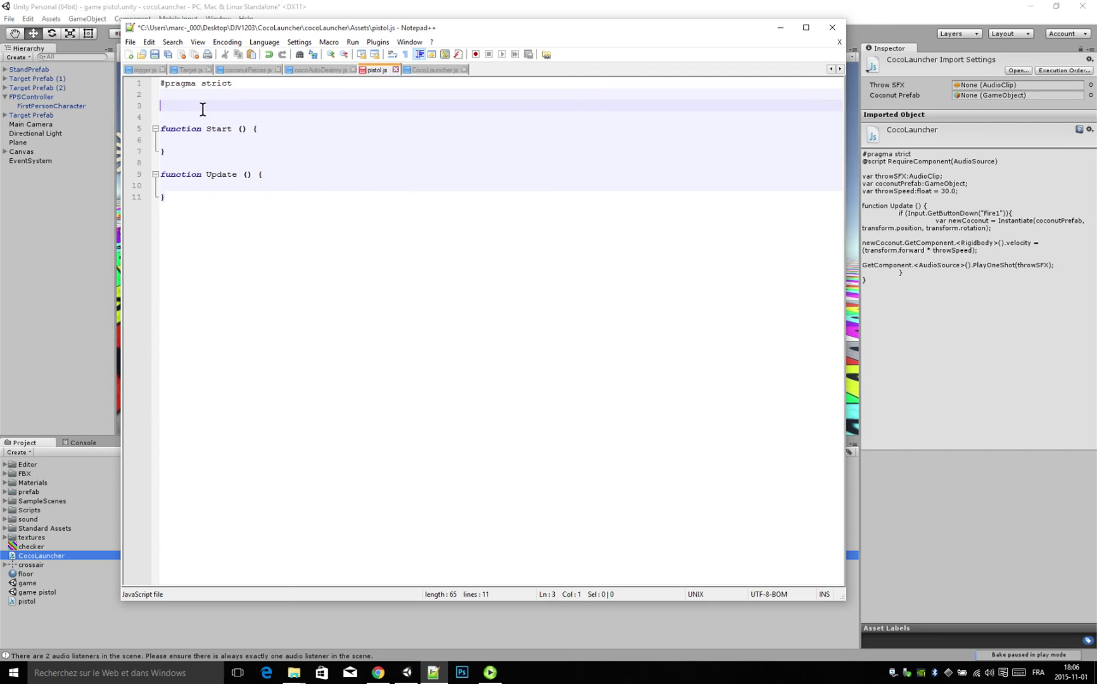
key(ctrl+v)
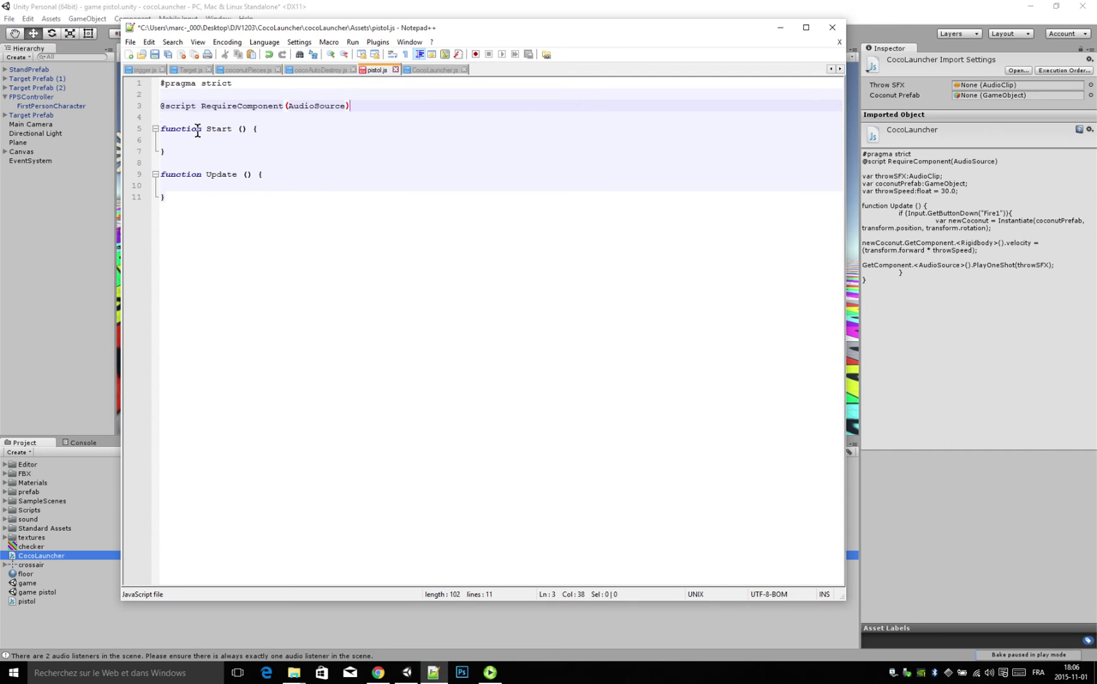
key(Down)
click(186, 101)
key(ctrl+shift+Down)
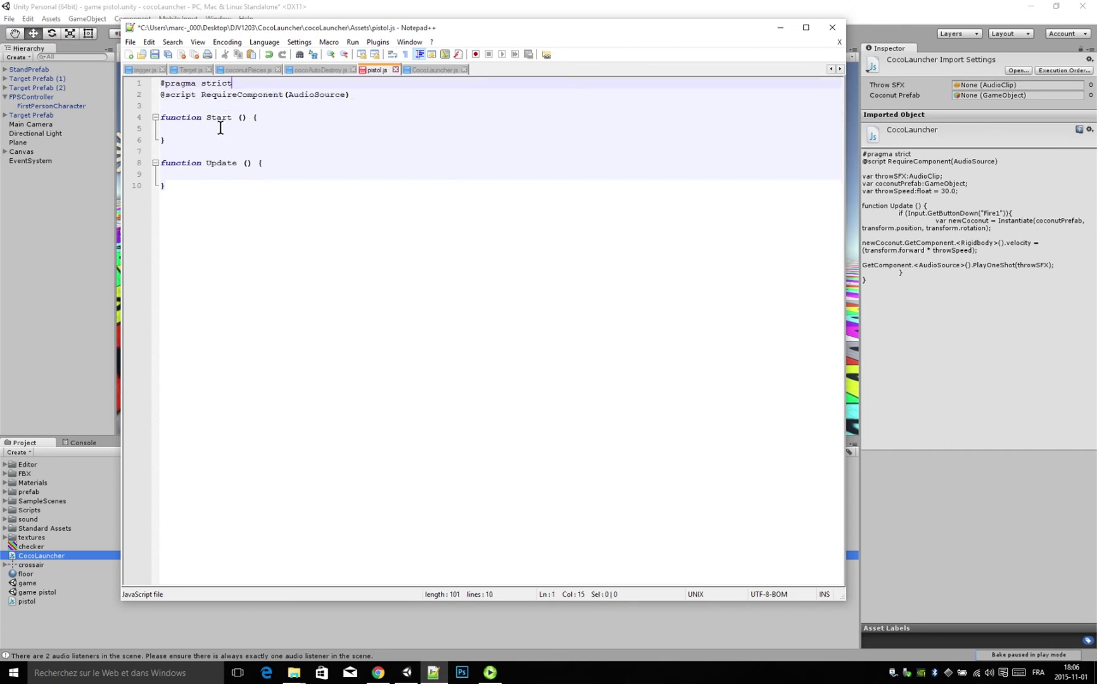
click(205, 119)
key(Return)
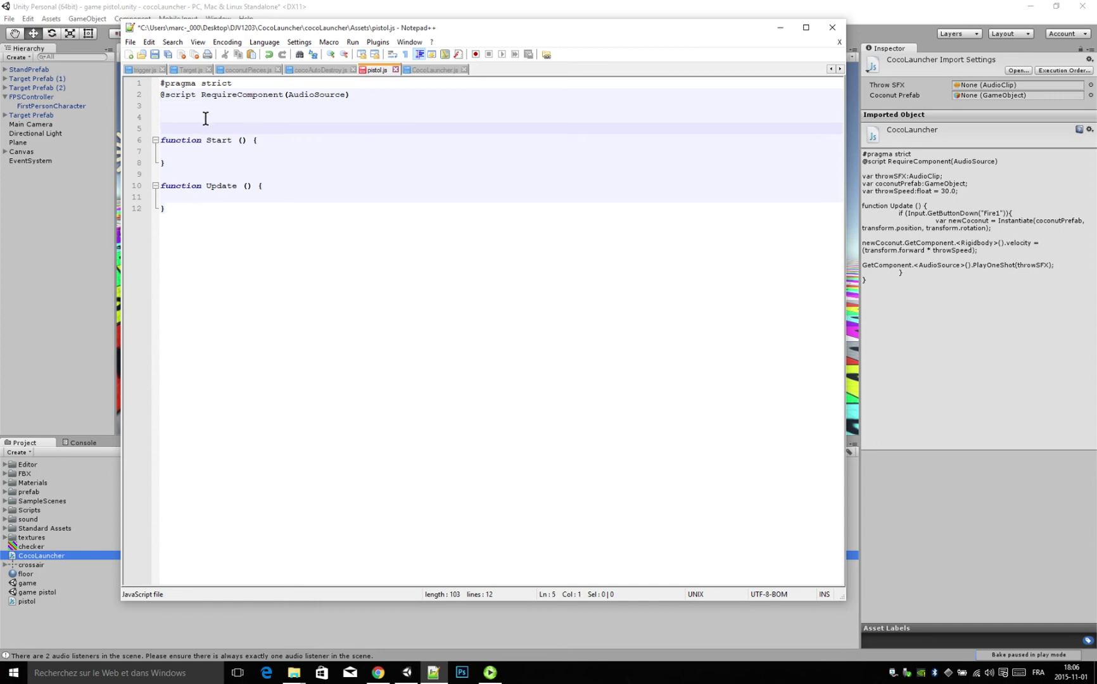
click(202, 116)
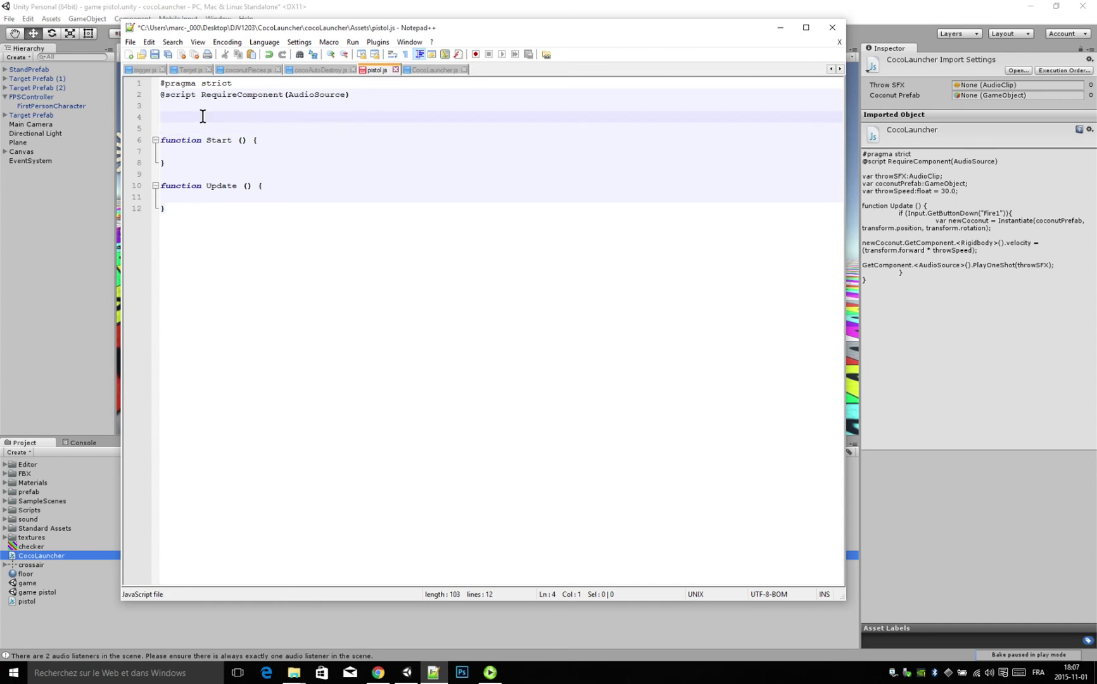
text(var )
text(curs)
text(or)
text(:)
text(Transfo)
text(rm;)
key(Return)
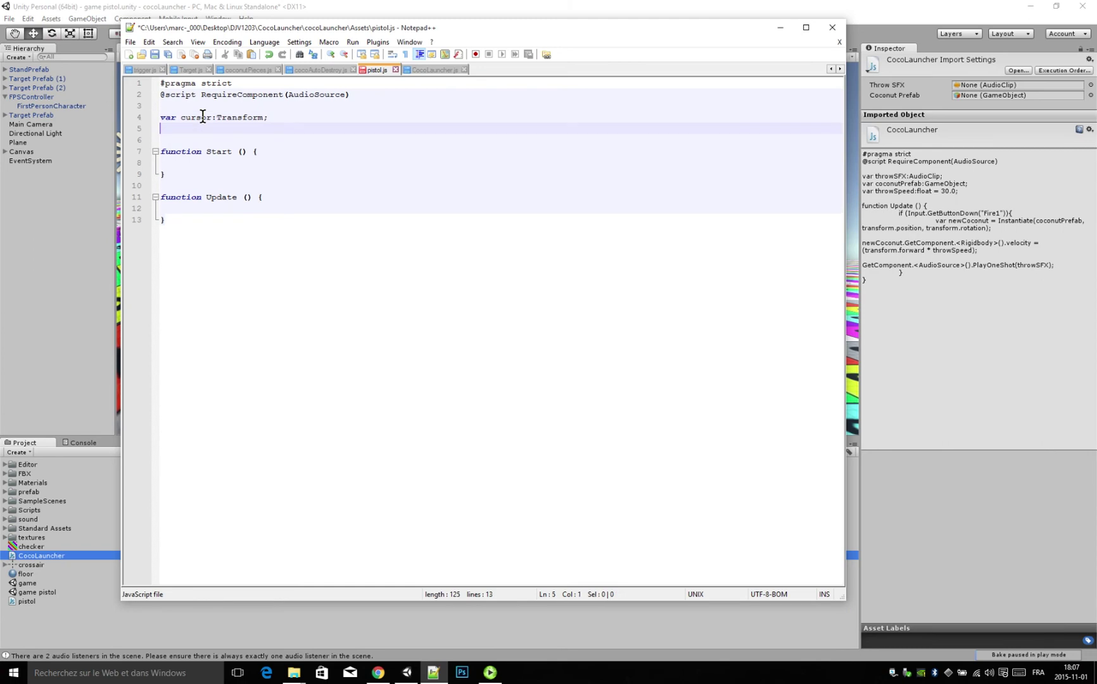
text(v)
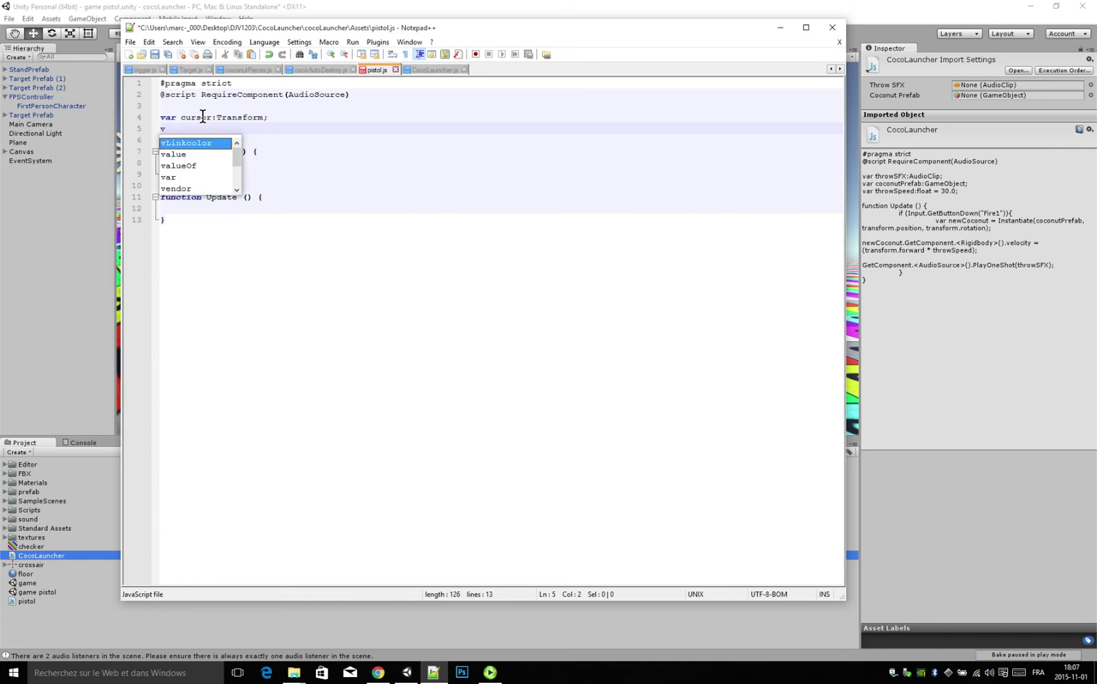
text(ar )
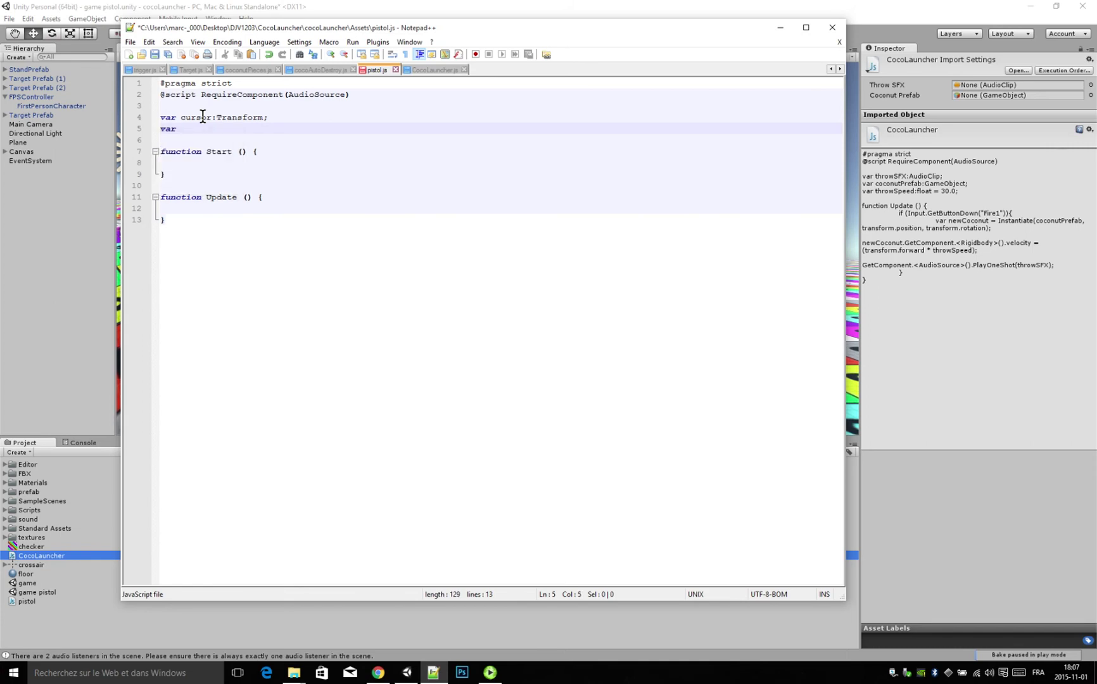
text(pistolSFX)
text(:)
text(AudioC)
text(lip;)
click(183, 179)
Delete the empty Start function from pistol.js
key(shift+Up)
key(shift+Up)
key(shift+Home)
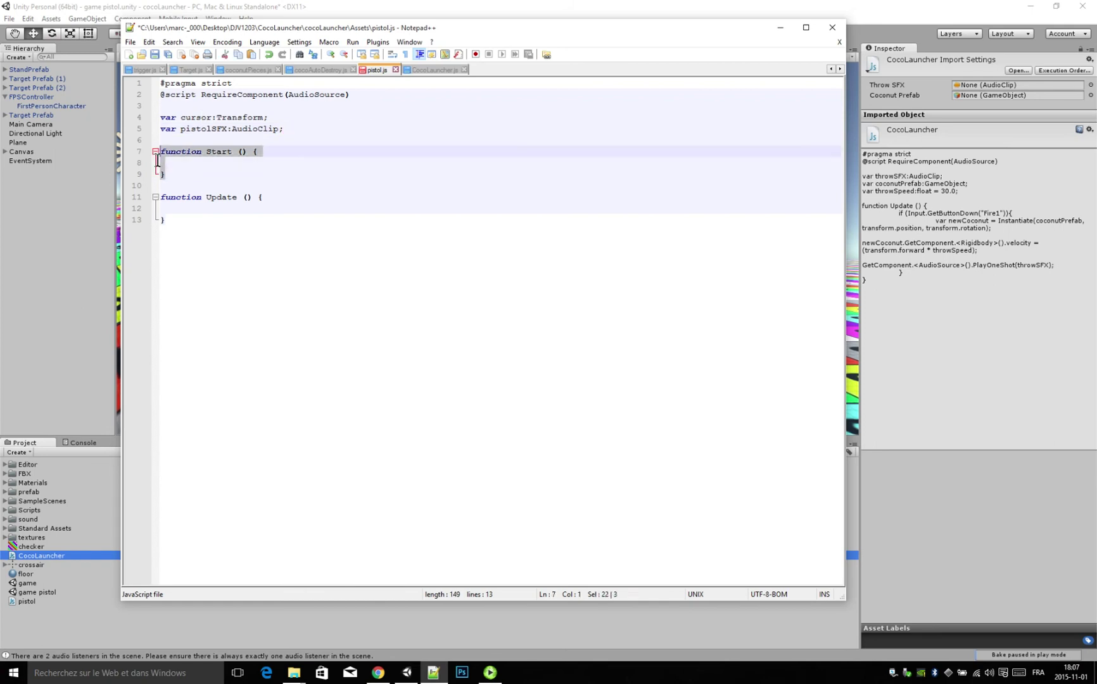
key(Delete)
key(Delete)
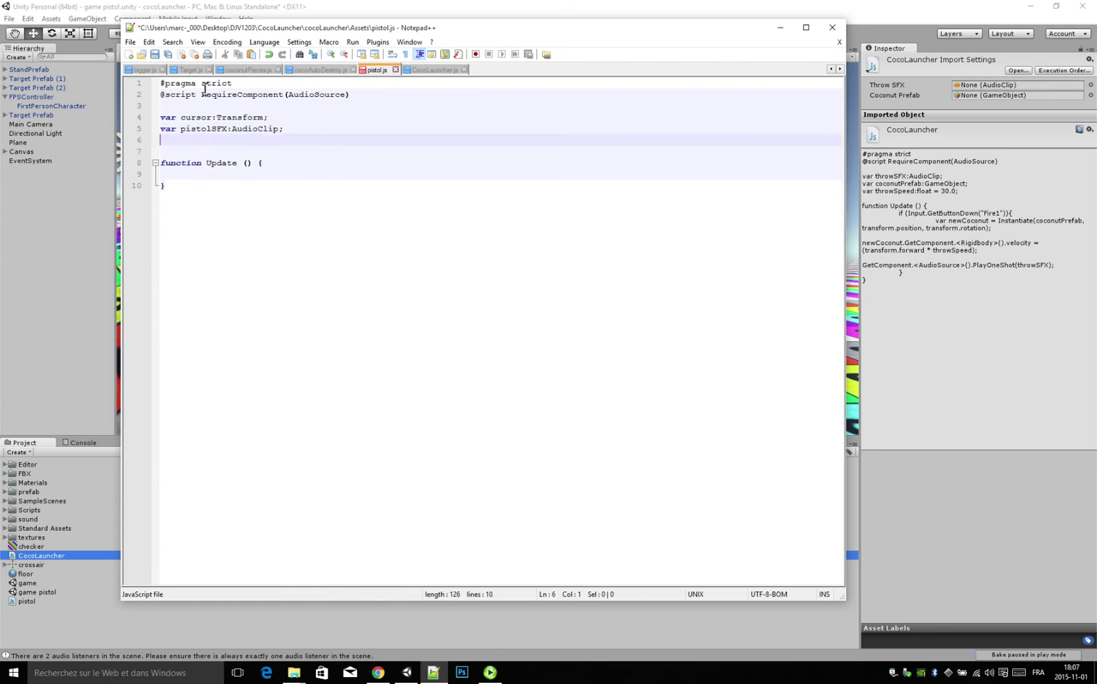
key(Delete)
key(Down)
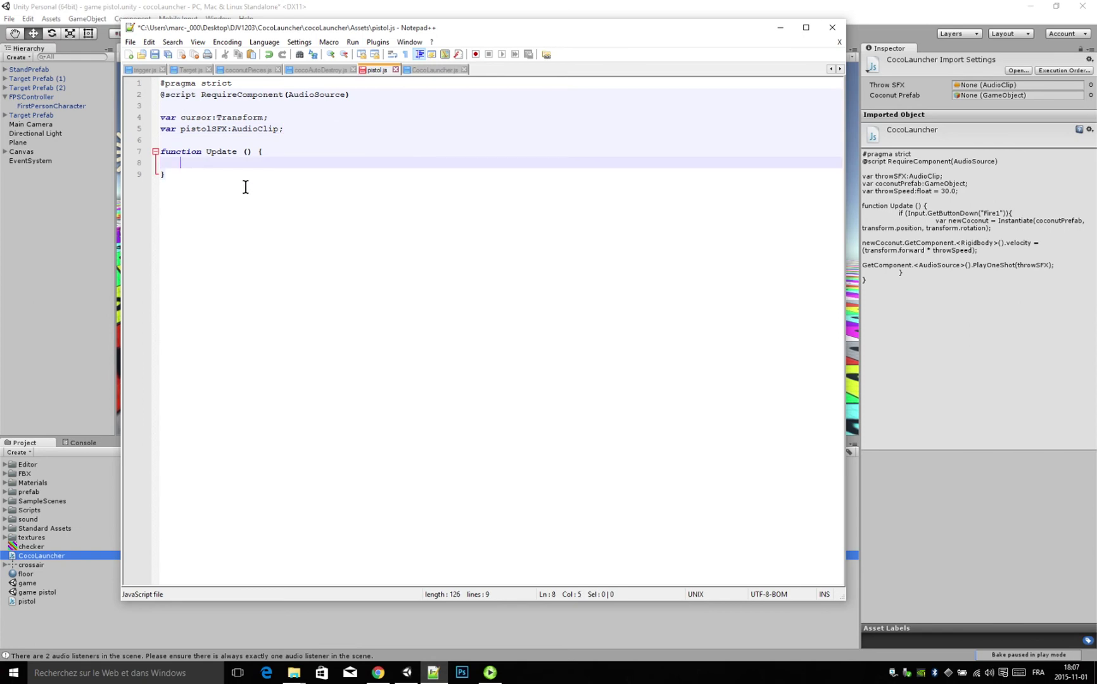
Add an if (Input.GetButtonDown("Fire1")) { block inside Update
text(if ()
text(Input.)
text(Get)
text(ButtonDow)
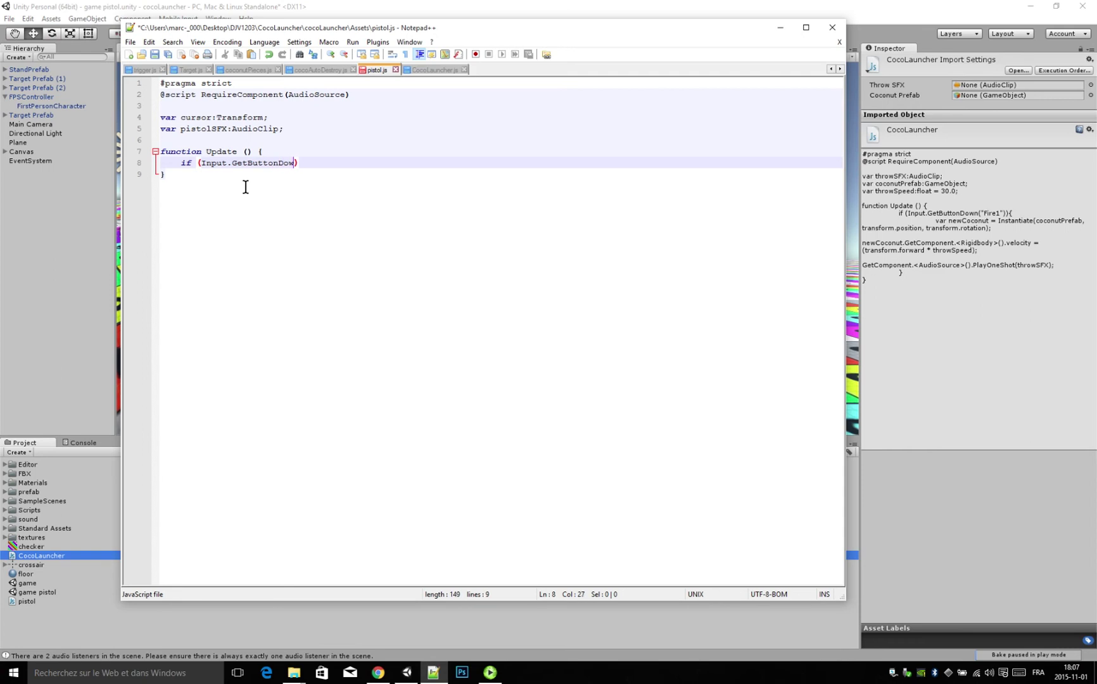
text(n()
text(")
text(Fire)
text(1)
text(")) {)
key(Return)
key(Return)
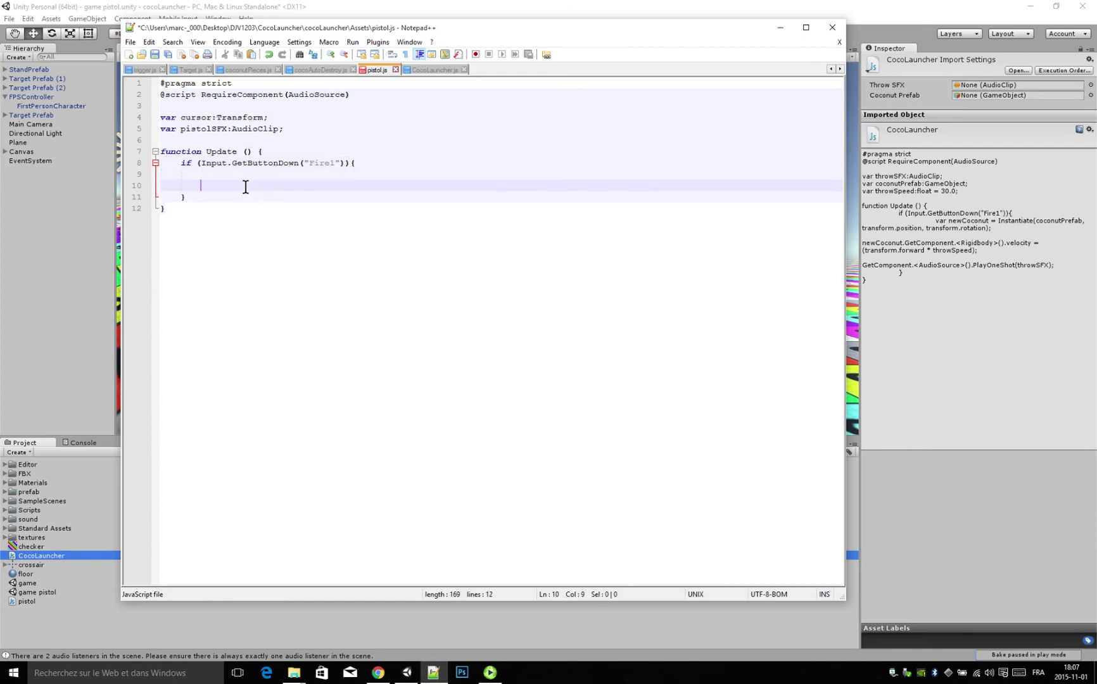
key(Up)
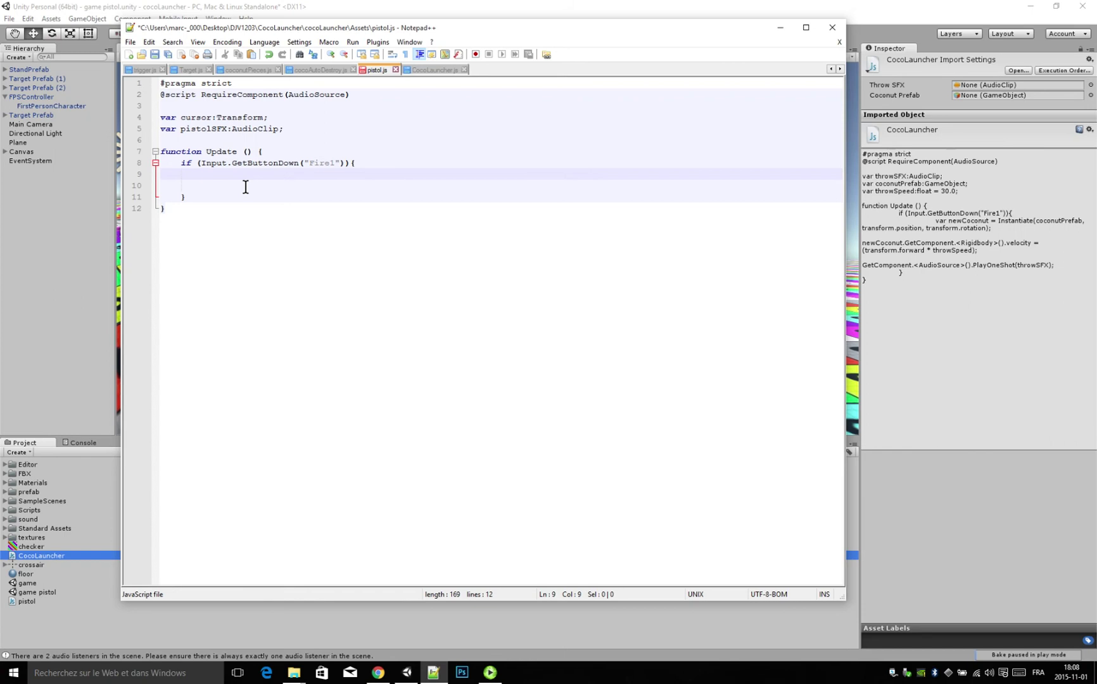
Declare var ray = GetComponent.<Camera>().ScreenPointToRay(cursor.position); in the Fire1 block
text(var )
text(ray )
text(= )
text(GetCompon)
text(ent)
text(.<)
text(Ca)
text(mera)
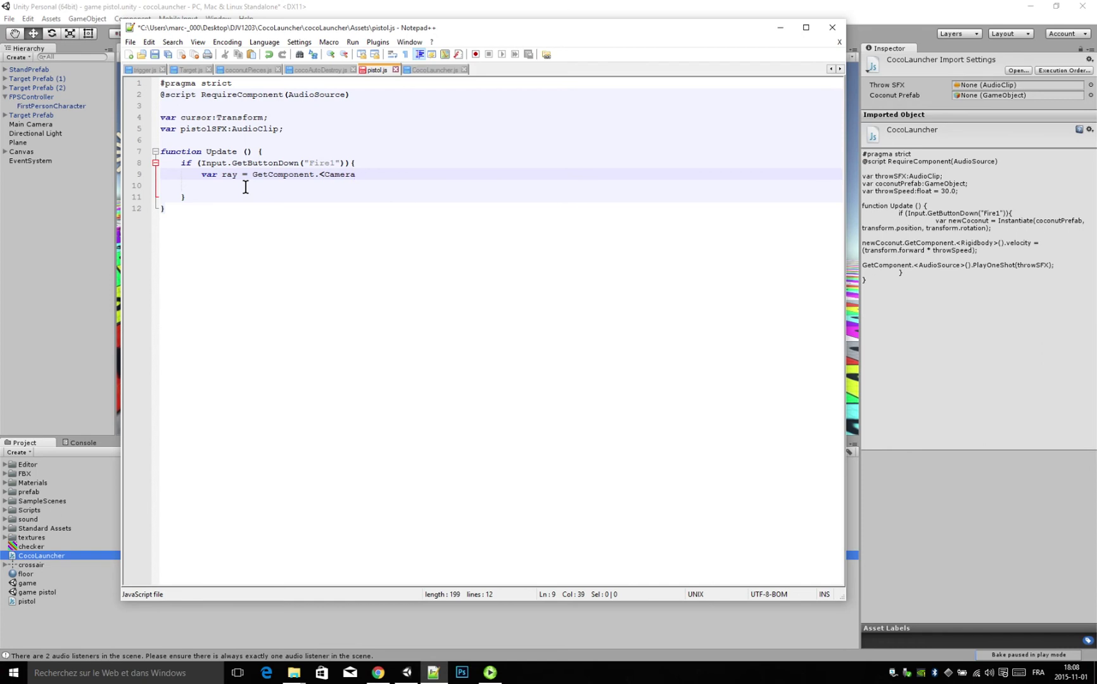
text(>)
text(()
text().)
text(Scre)
text(enPo)
text(int)
text(ToRay)
text(()
double_click(419, 176)
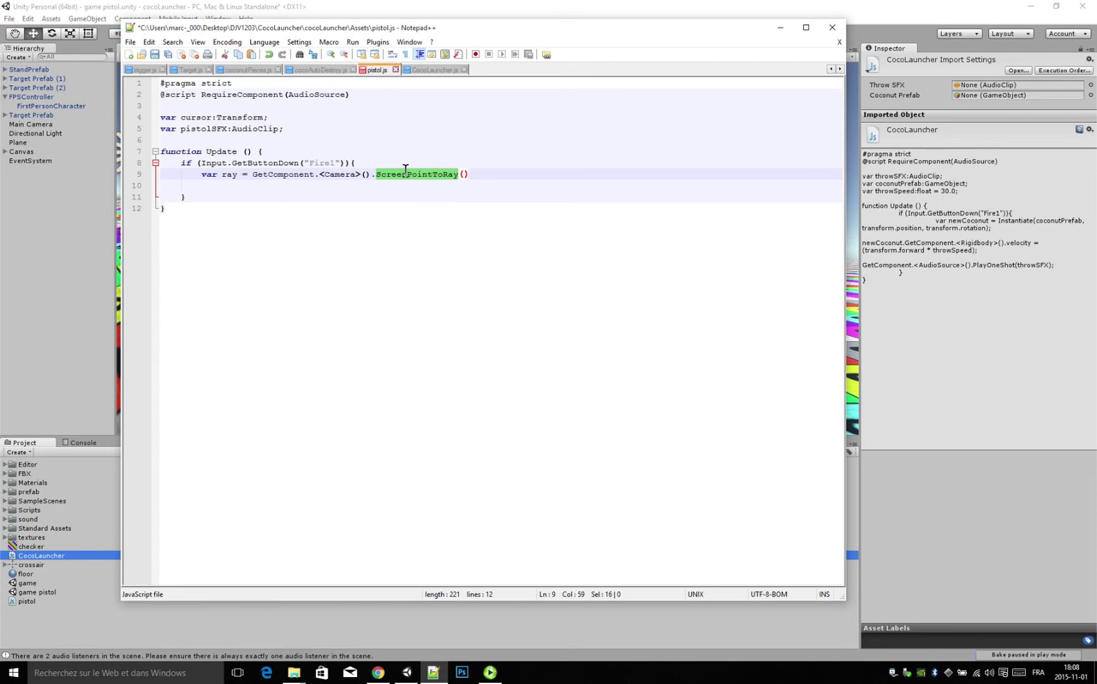
double_click(339, 175)
double_click(426, 176)
click(471, 175)
text(cur)
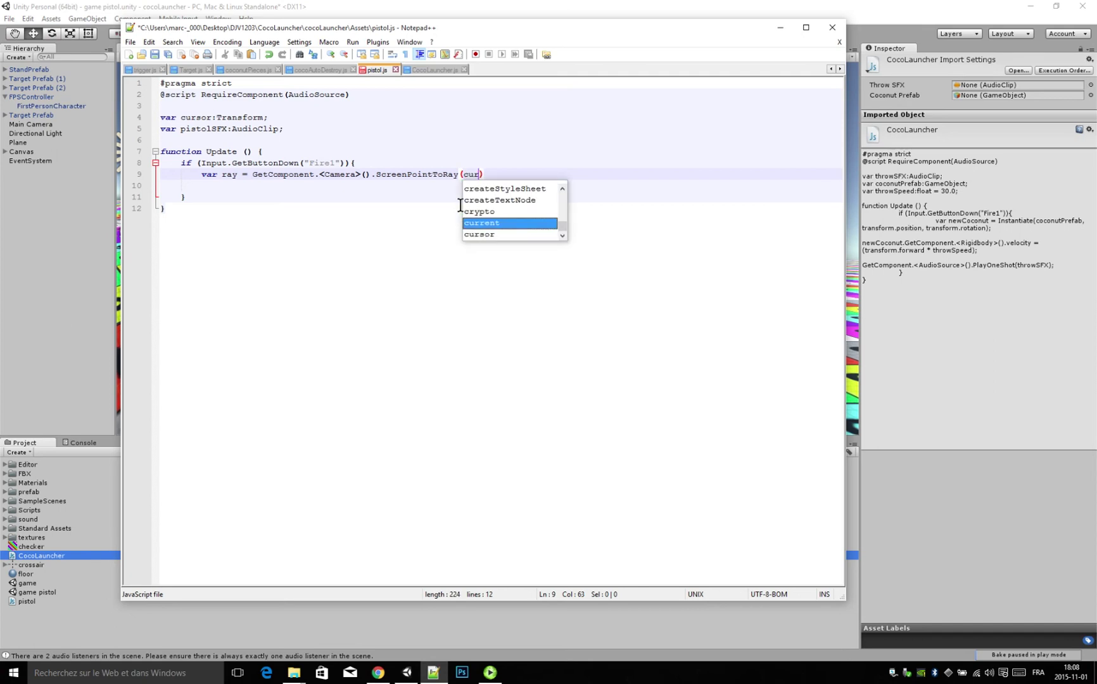
text(sor.p)
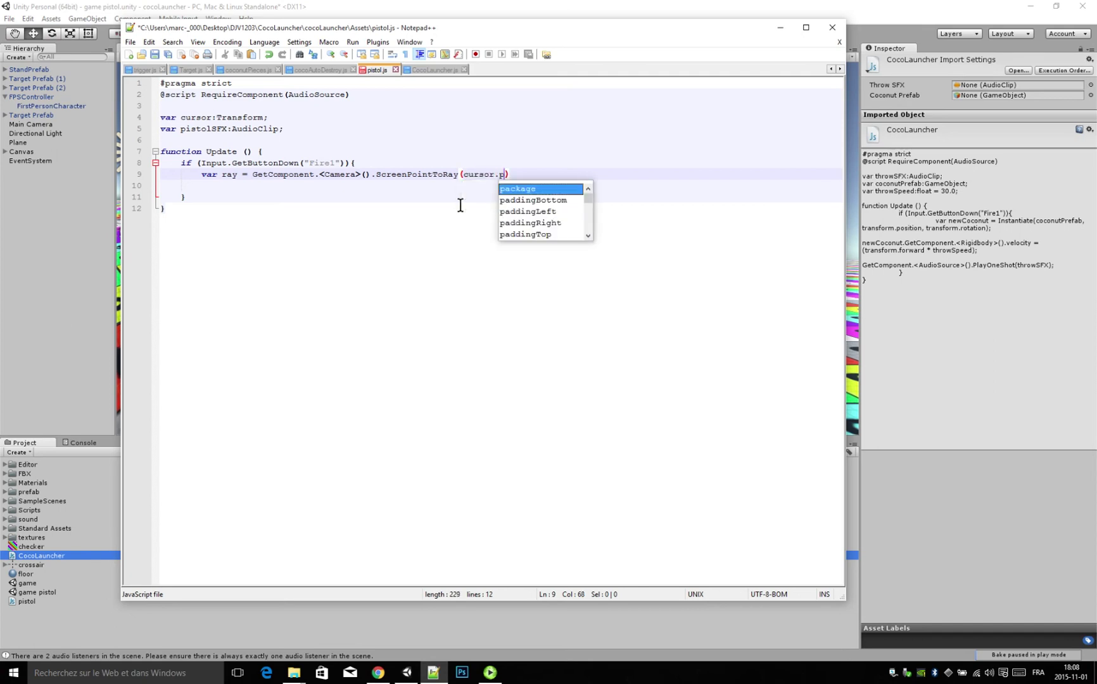
text(osition))
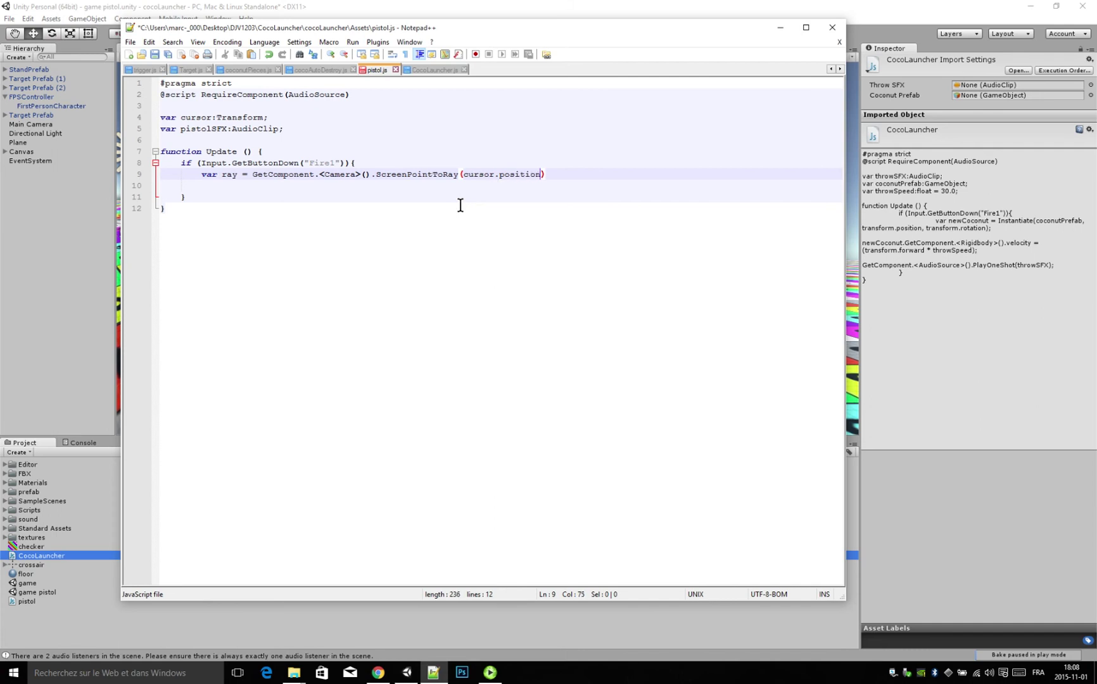
text(;)
Start declaring 'var hit: RaycastHit' on the next line, fixing the misspelling
key(Return)
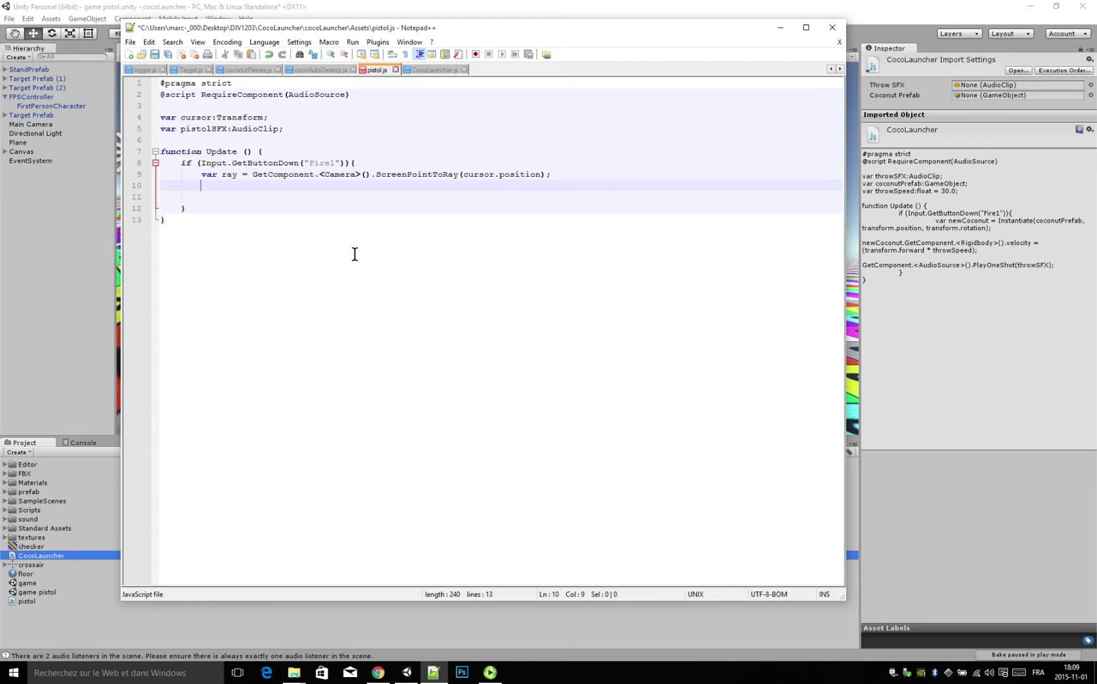
text(var )
text(hit)
text(: Ray)
text(castHoit)
key(BackSpace)
key(BackSpace)
key(BackSpace)
Below the hit declaration, add an empty if (Physics.Raycast(ray, hit, 100.0)){ block
text(it;)
key(Return)
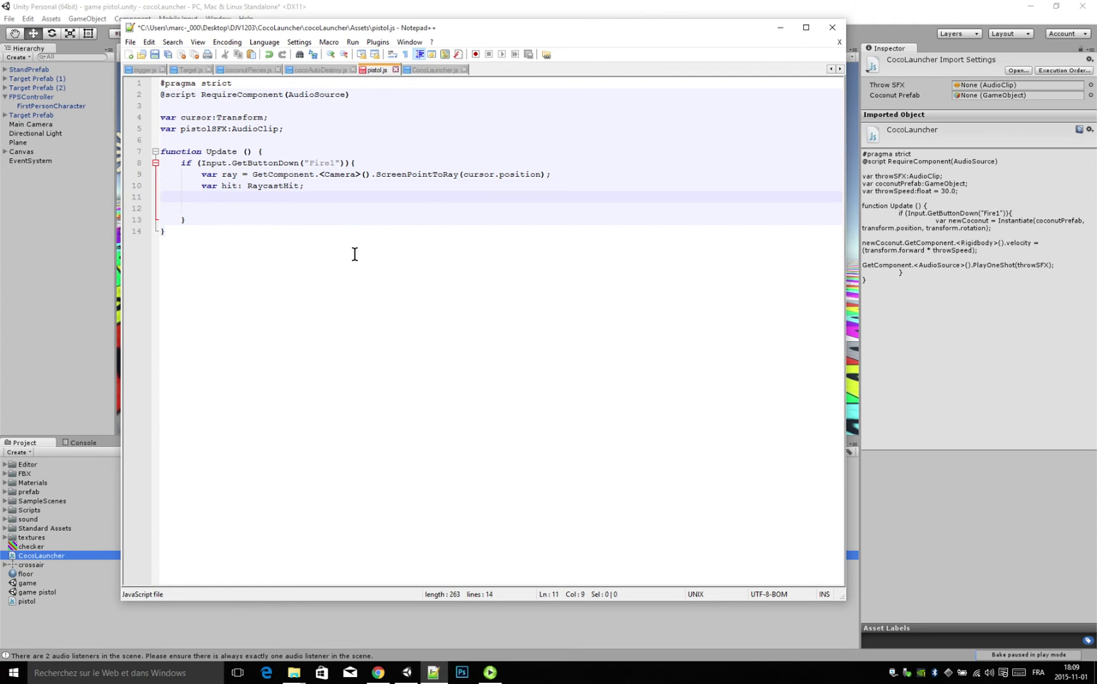
text(if ()
text(Physic)
text(s)
text(.)
text(Ray)
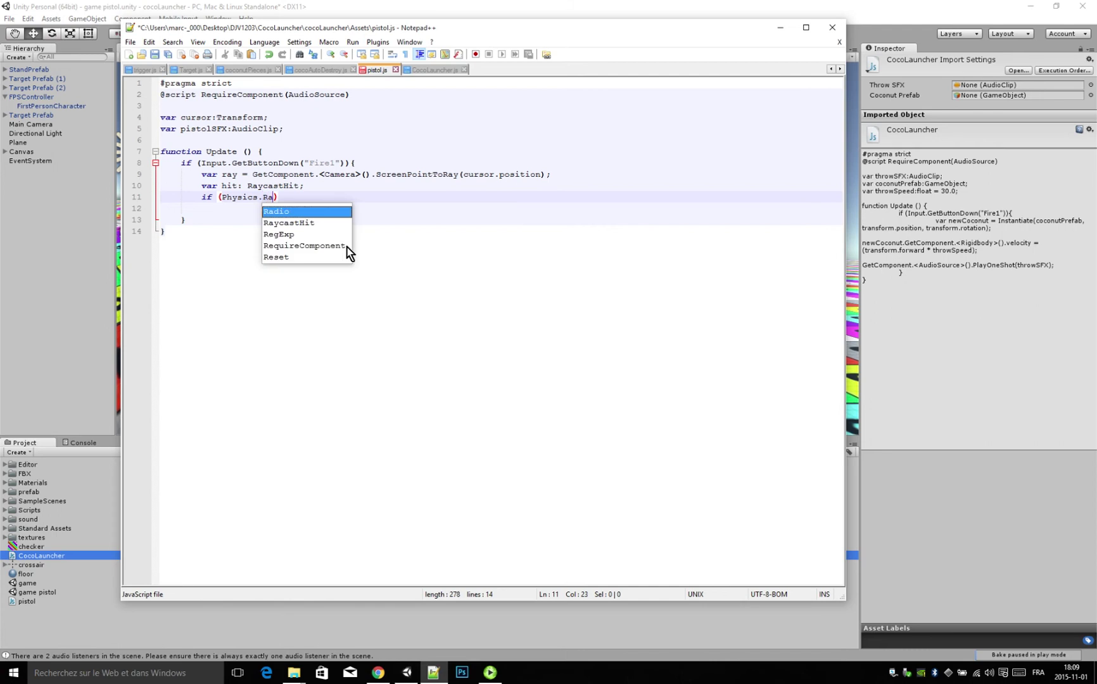
text(cast)
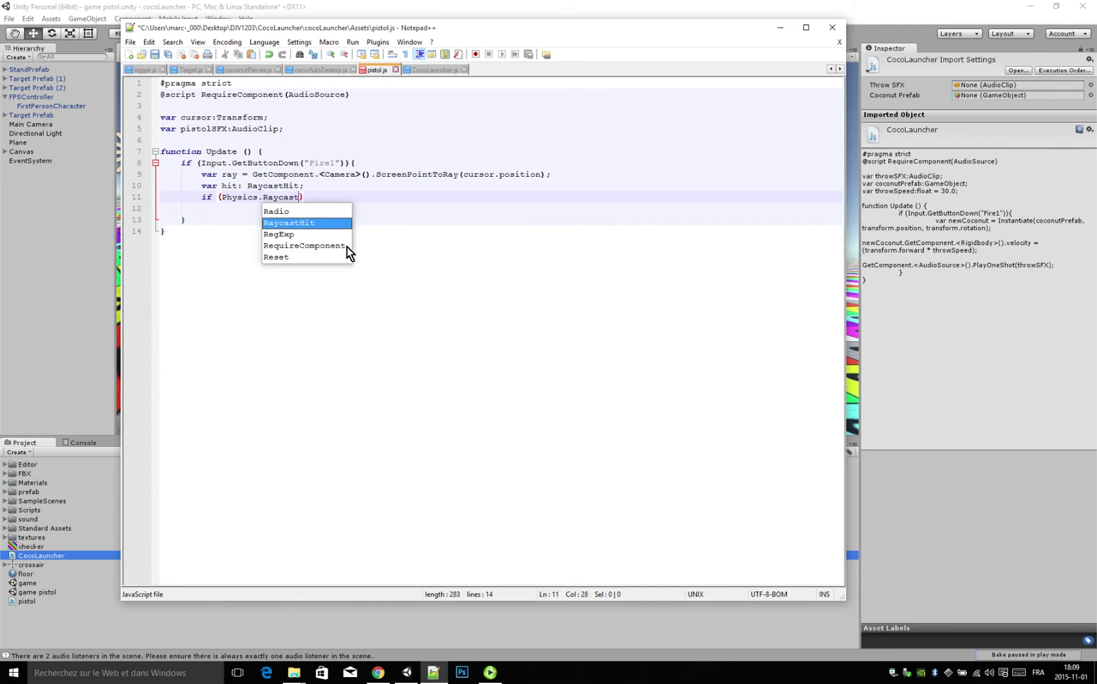
text(()
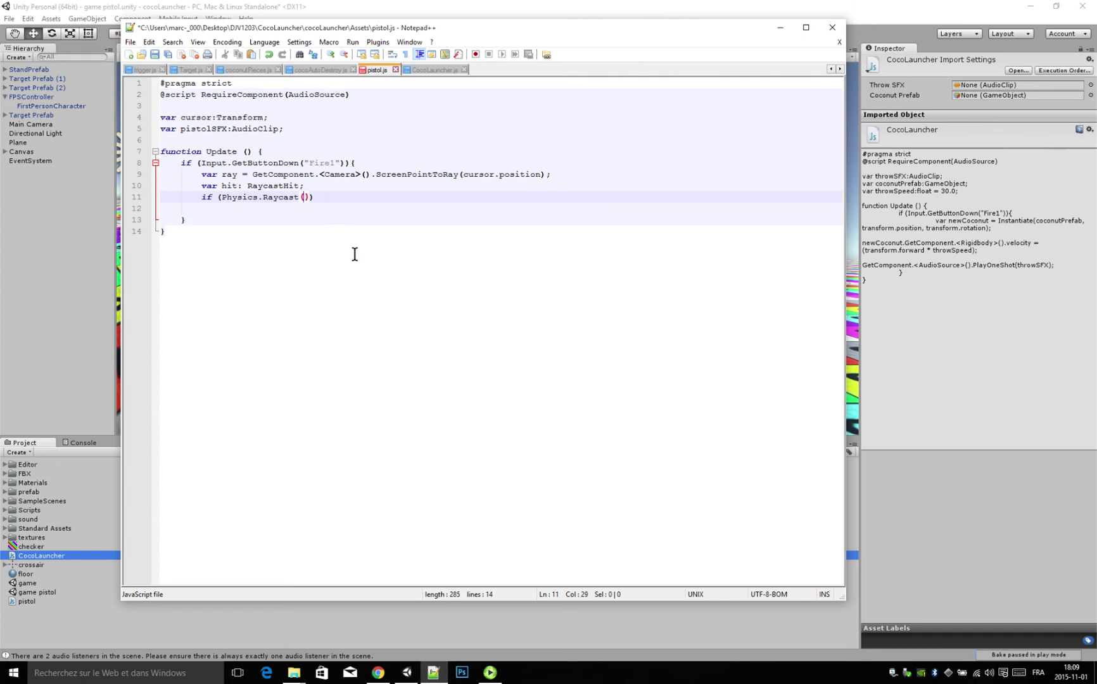
text(ray, )
text(hit,)
text(100.0)
text()))
text({)
key(Return)
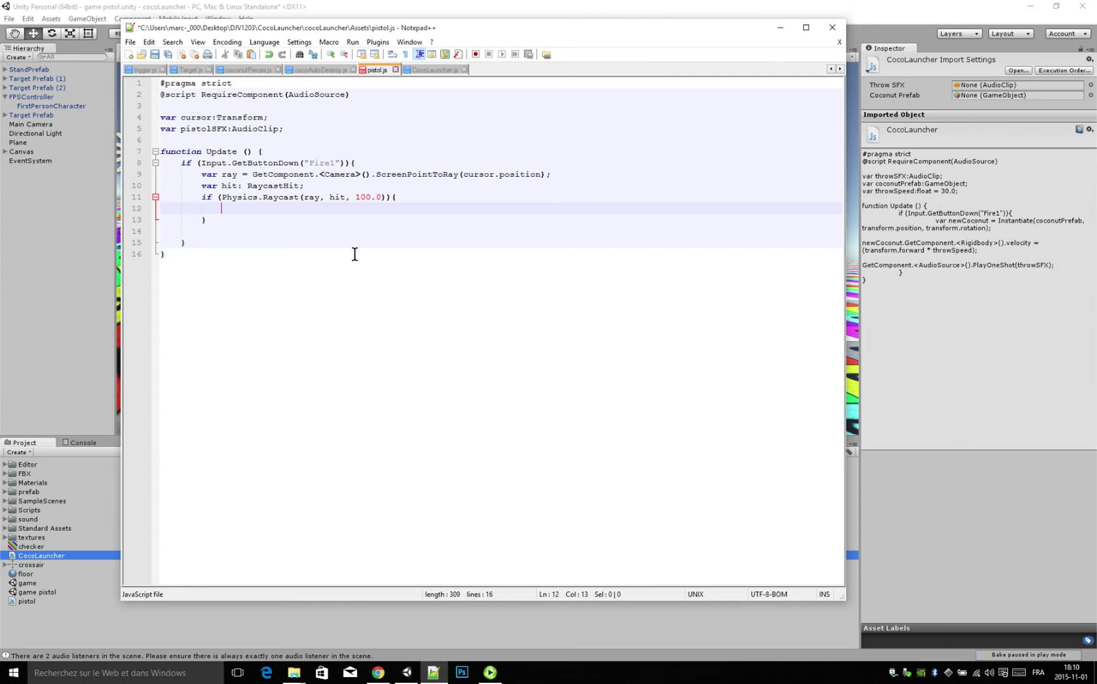
Add an if (hit.transform.tag == "target") check calling hit.transform.gameObject.SendMessage("touched");
text(if ()
text(h)
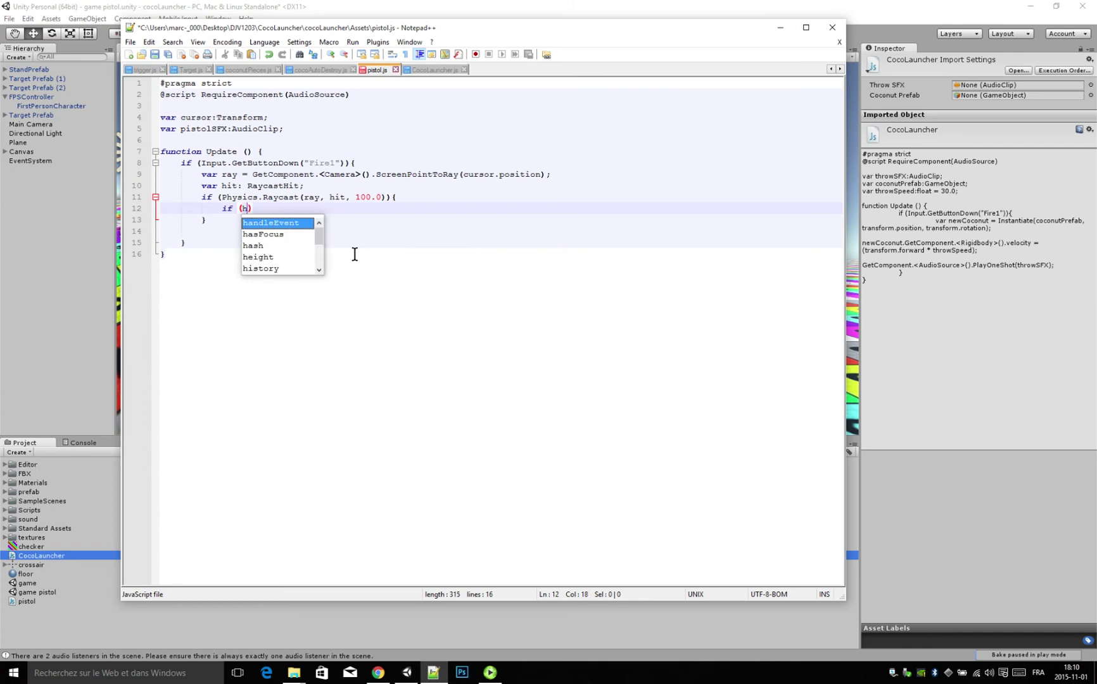
text(it.)
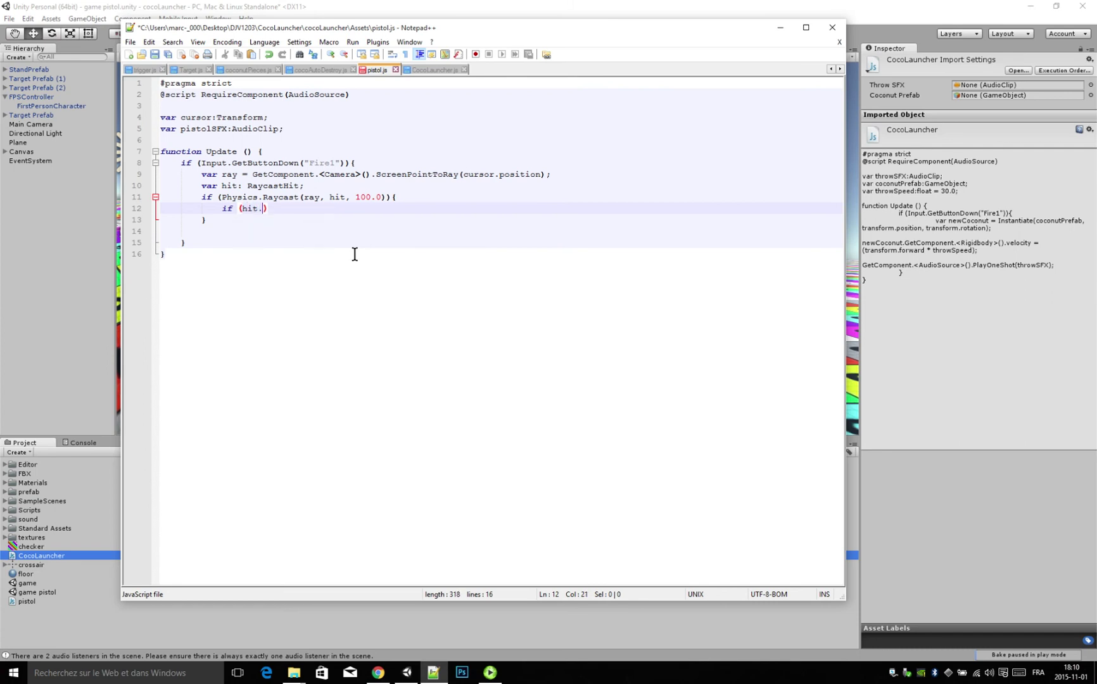
text(tra)
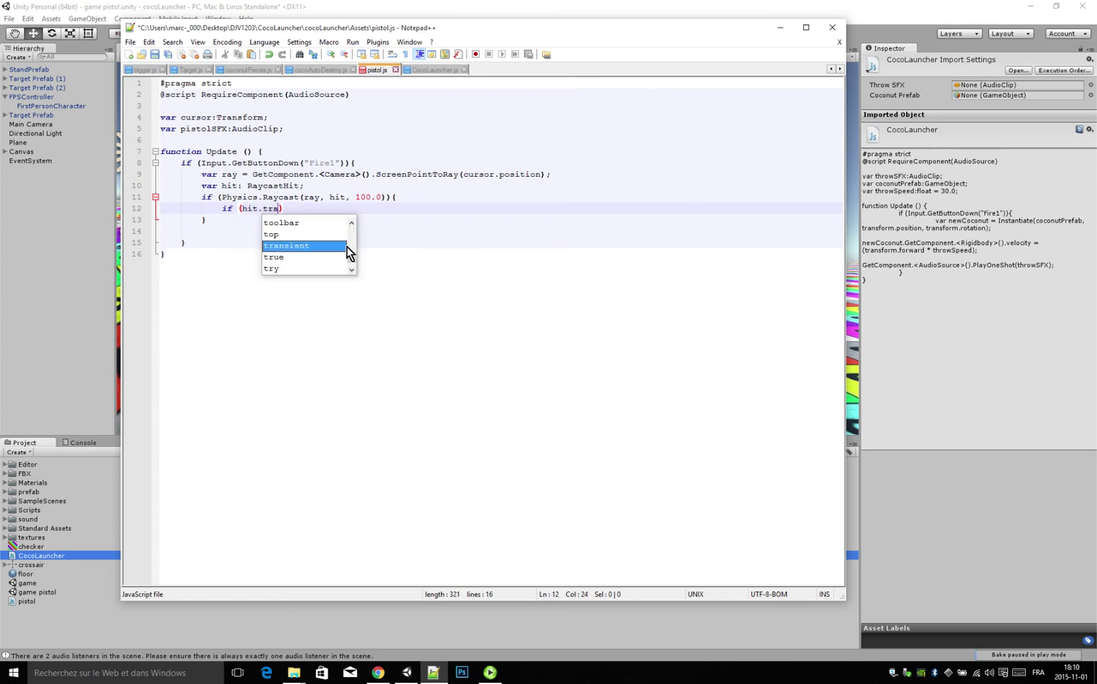
text(nsform.)
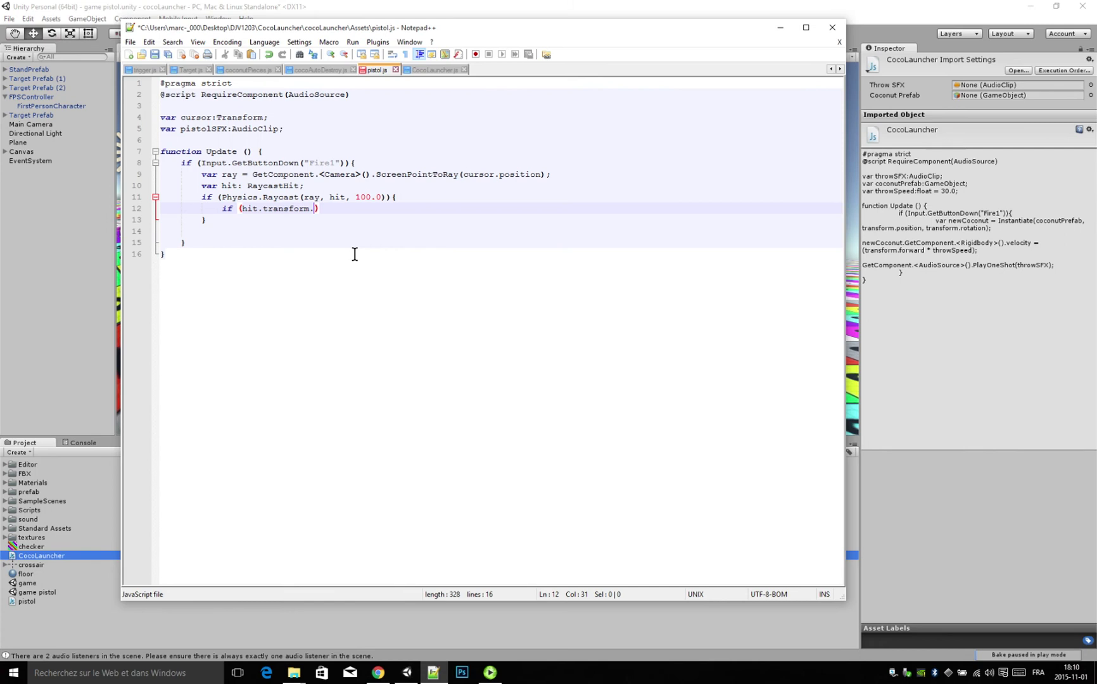
text(tag)
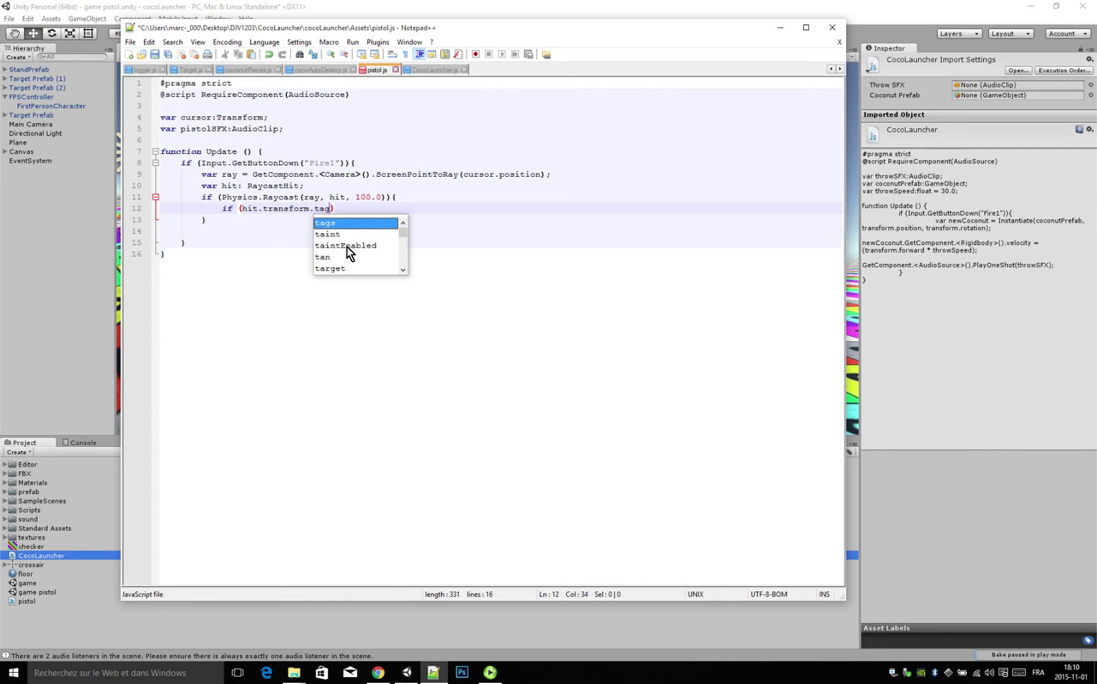
text( == )
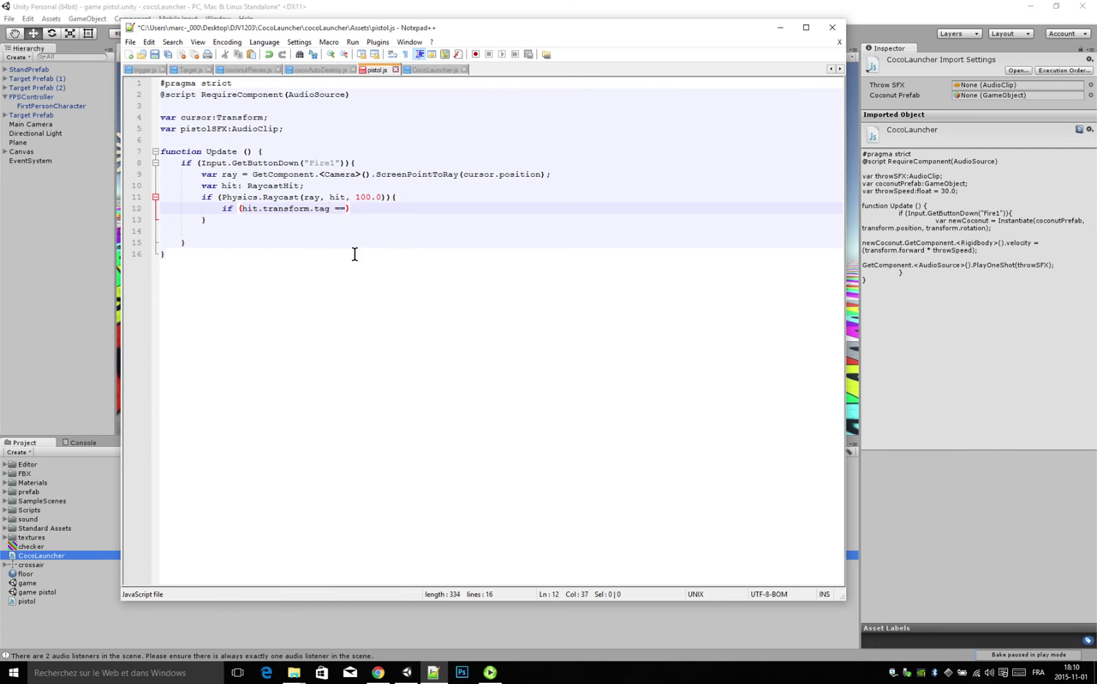
text(")
text(target)
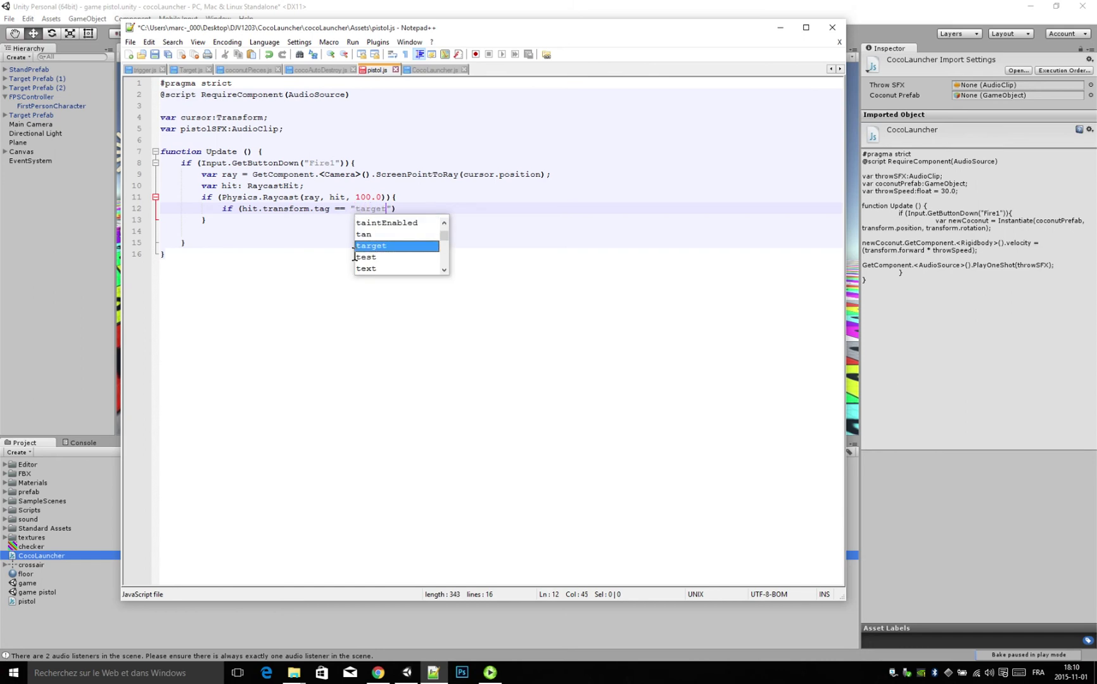
text("))
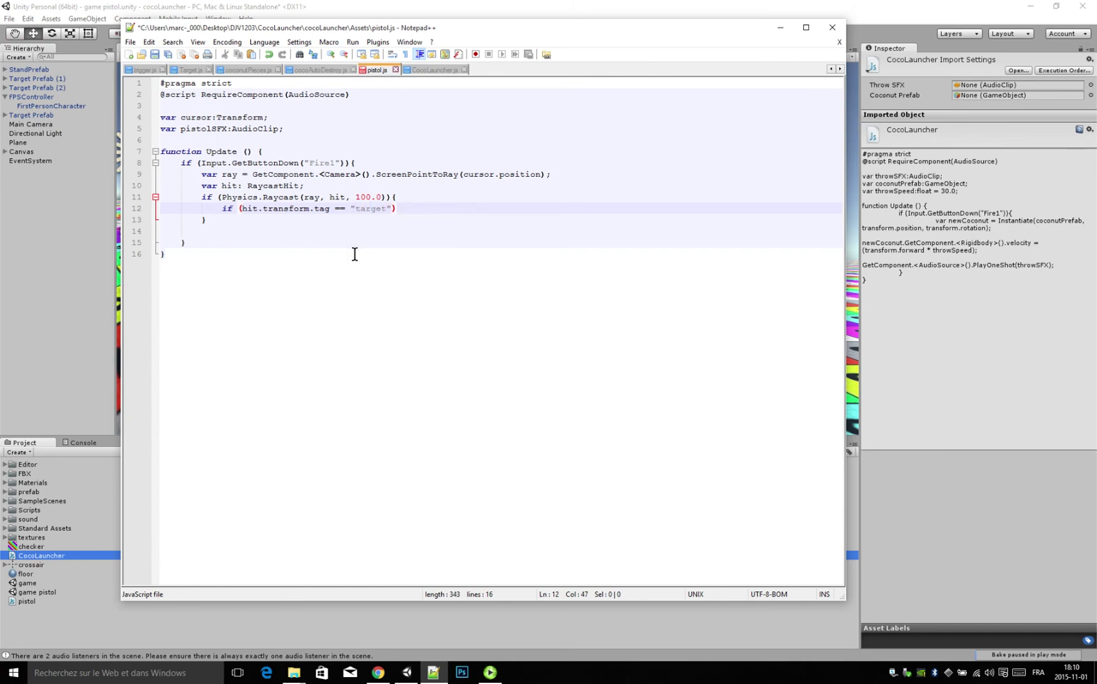
key(Return)
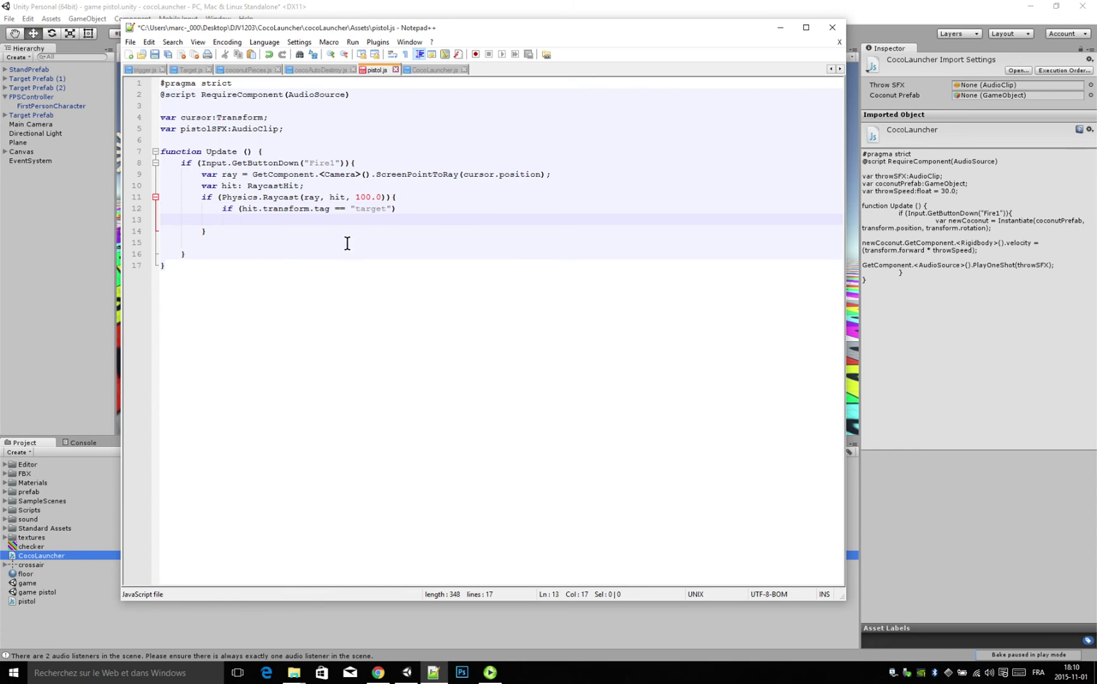
double_click(373, 209)
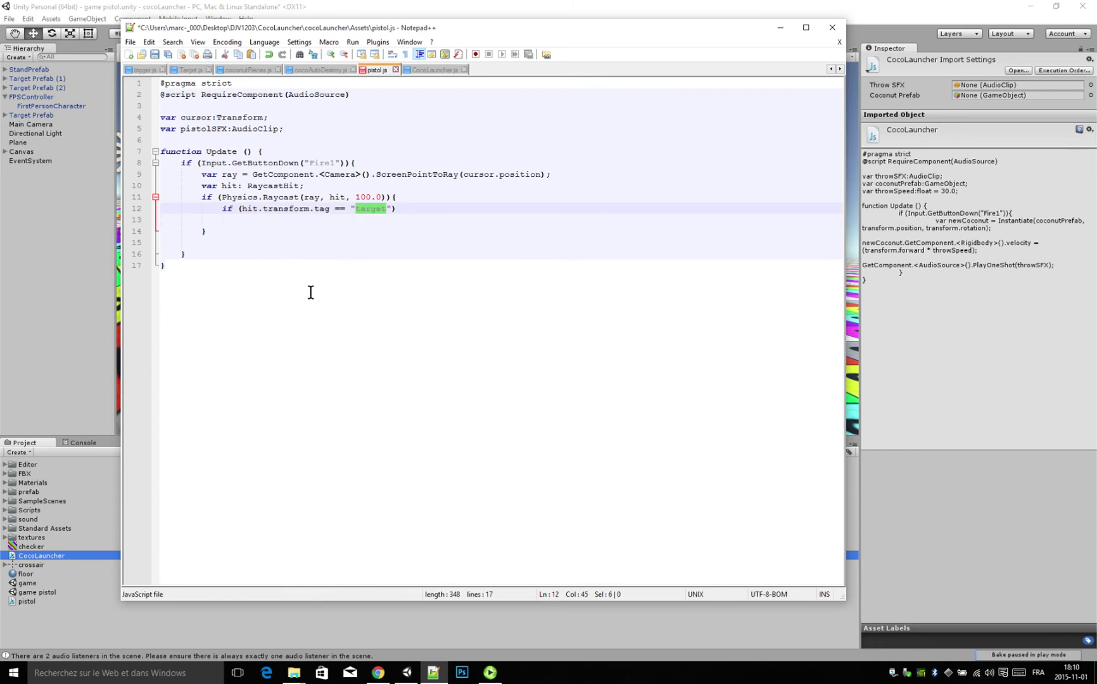
click(278, 225)
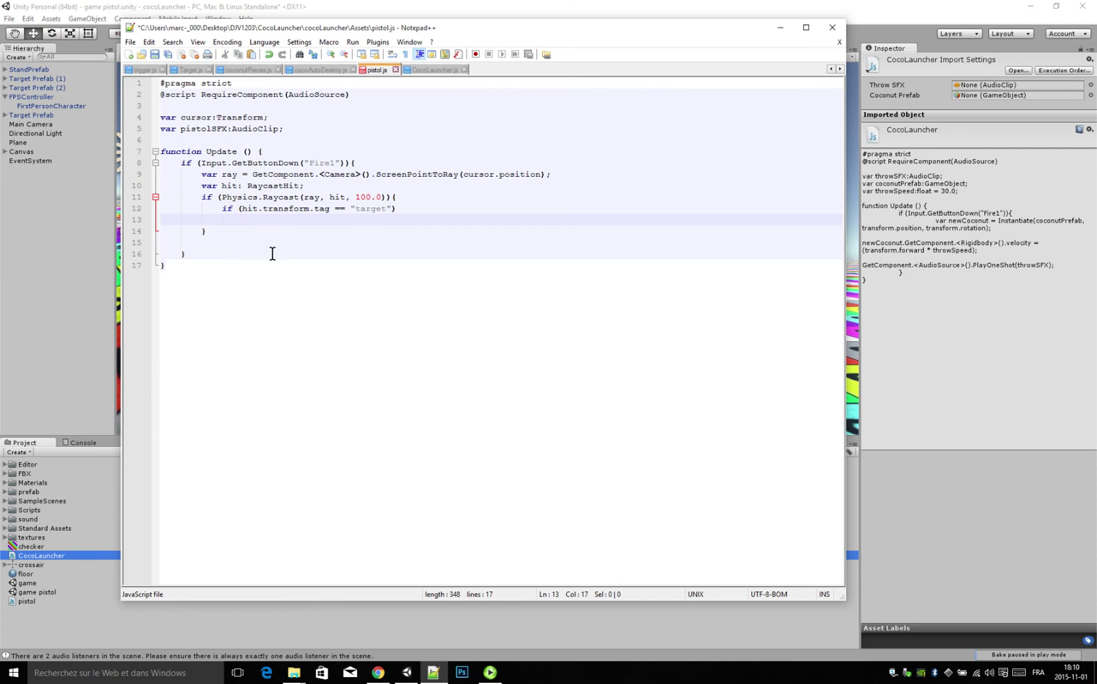
text(hit.)
text(transfo)
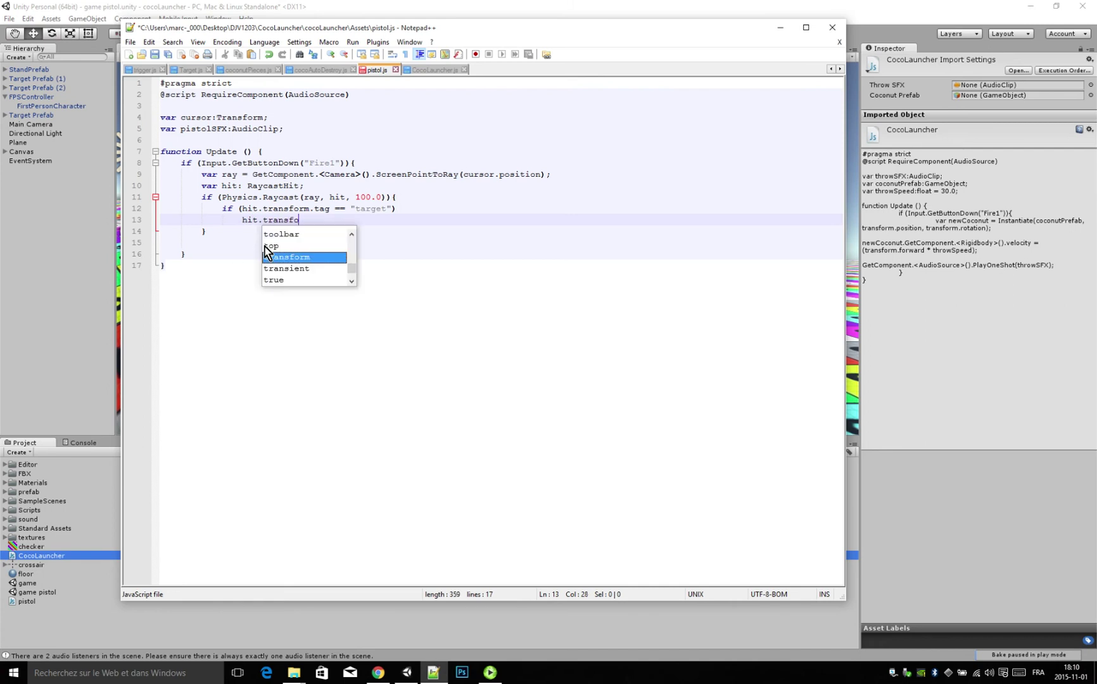
text(rm.gameOb)
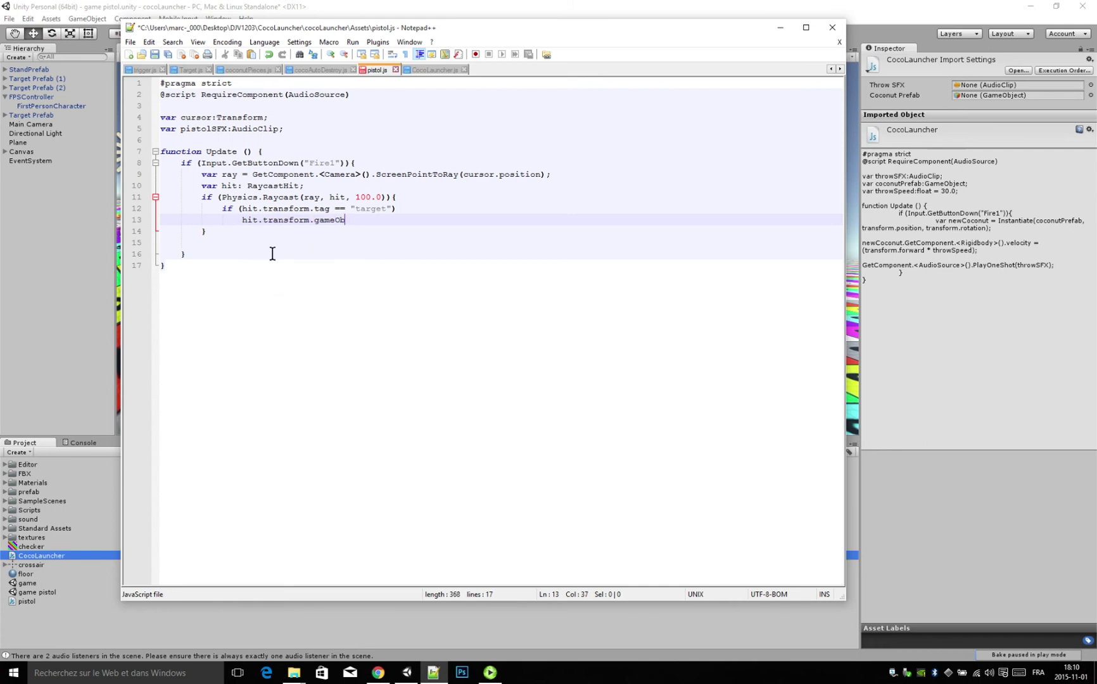
text(ject)
text(.Send)
text(Message)
text((")
text(touched"))
text(;)
key(Down)
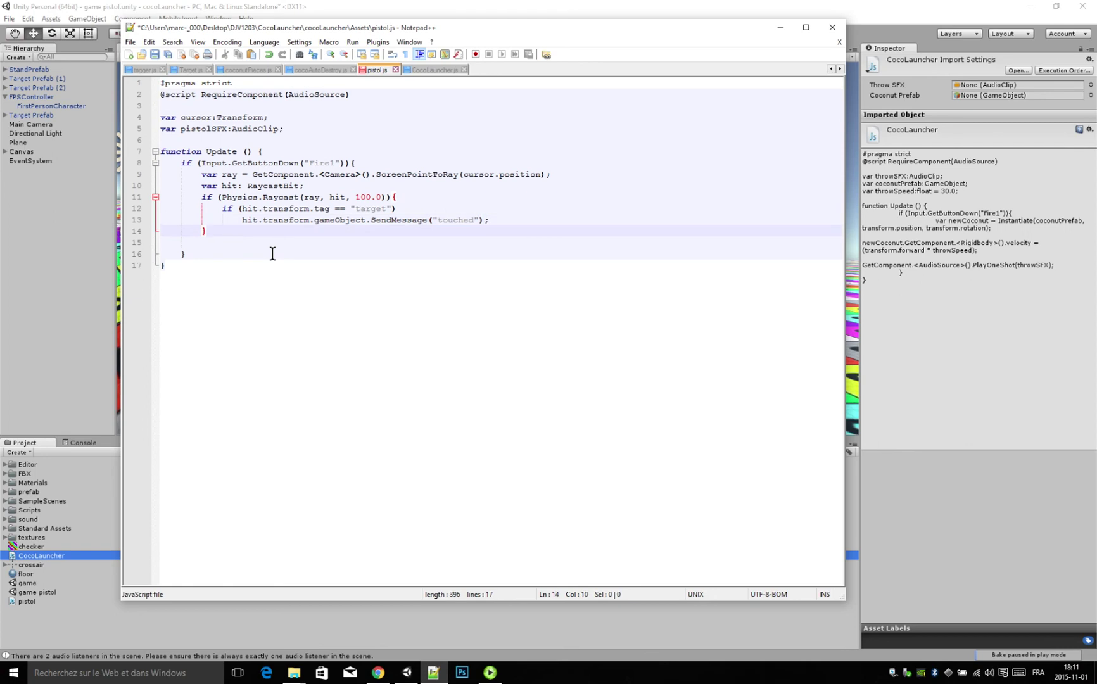
key(Down)
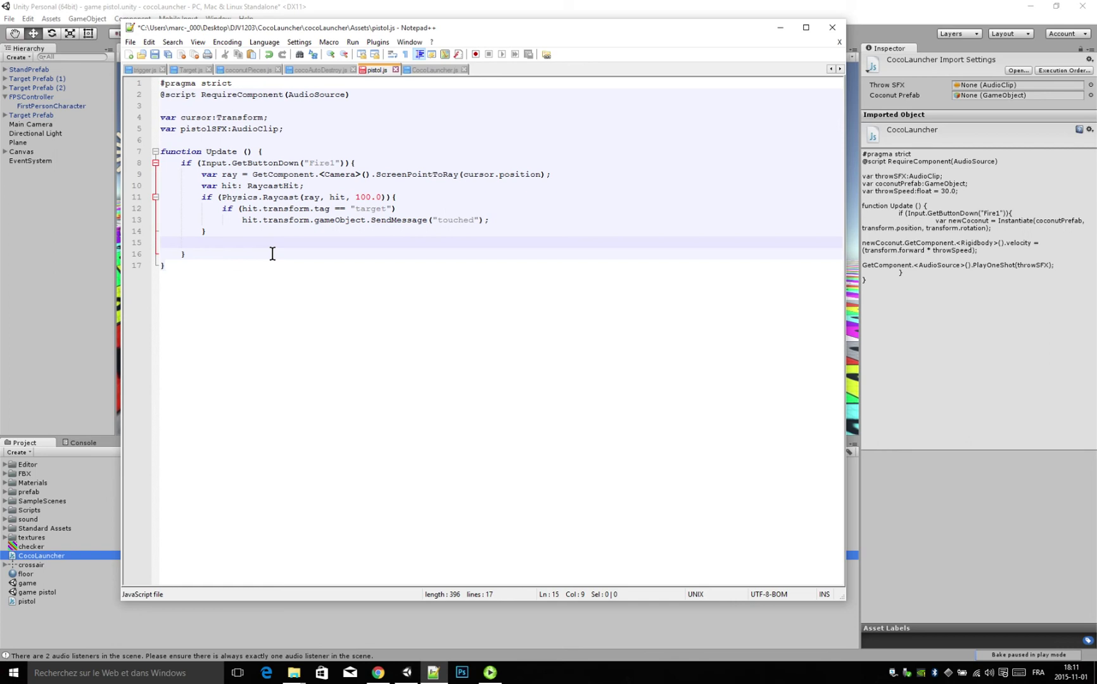
On line 15, add GetComponent.<AudioSource>().PlayOneShot(pistolSFX); using the copied variable name
click(223, 236)
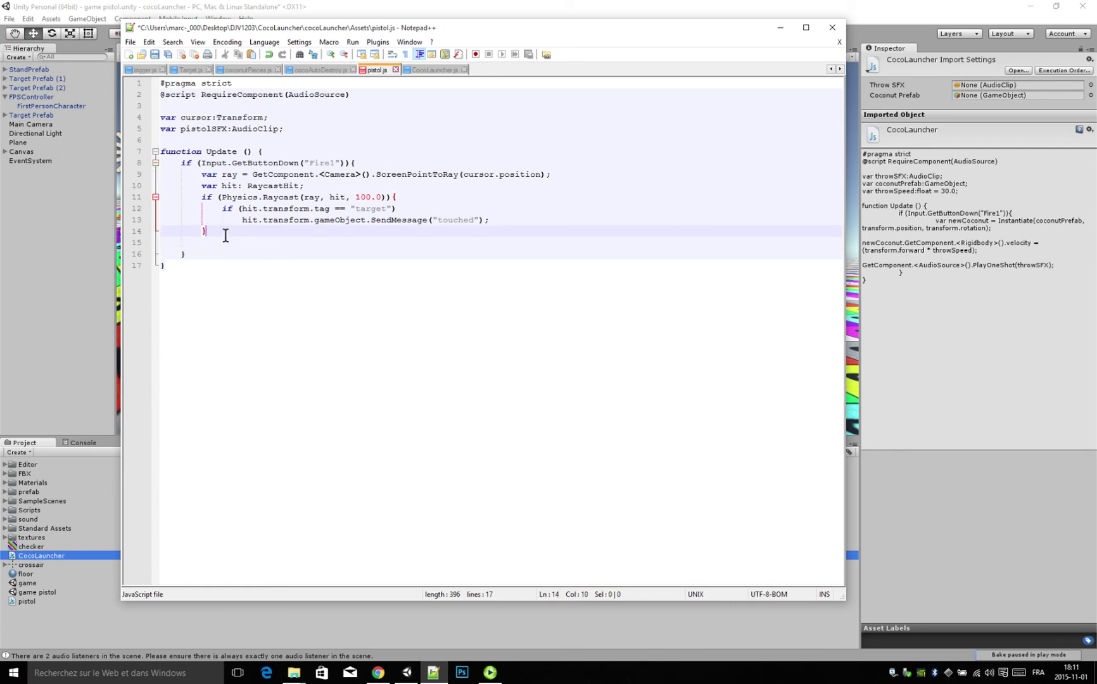
key(Down)
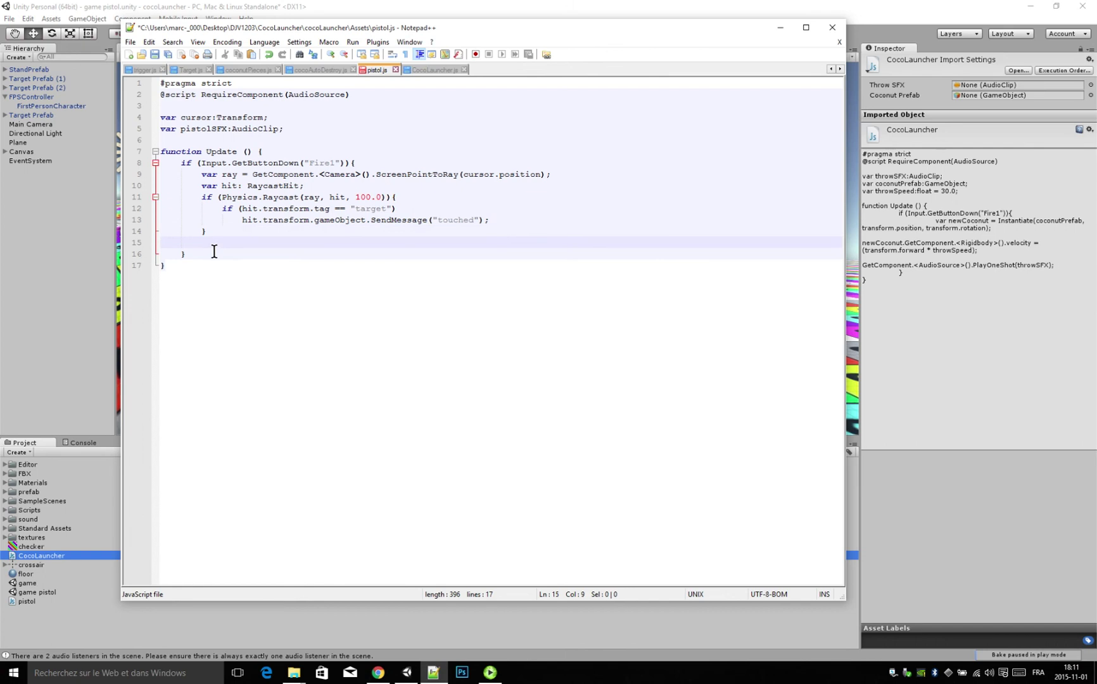
drag(201, 197, 382, 197)
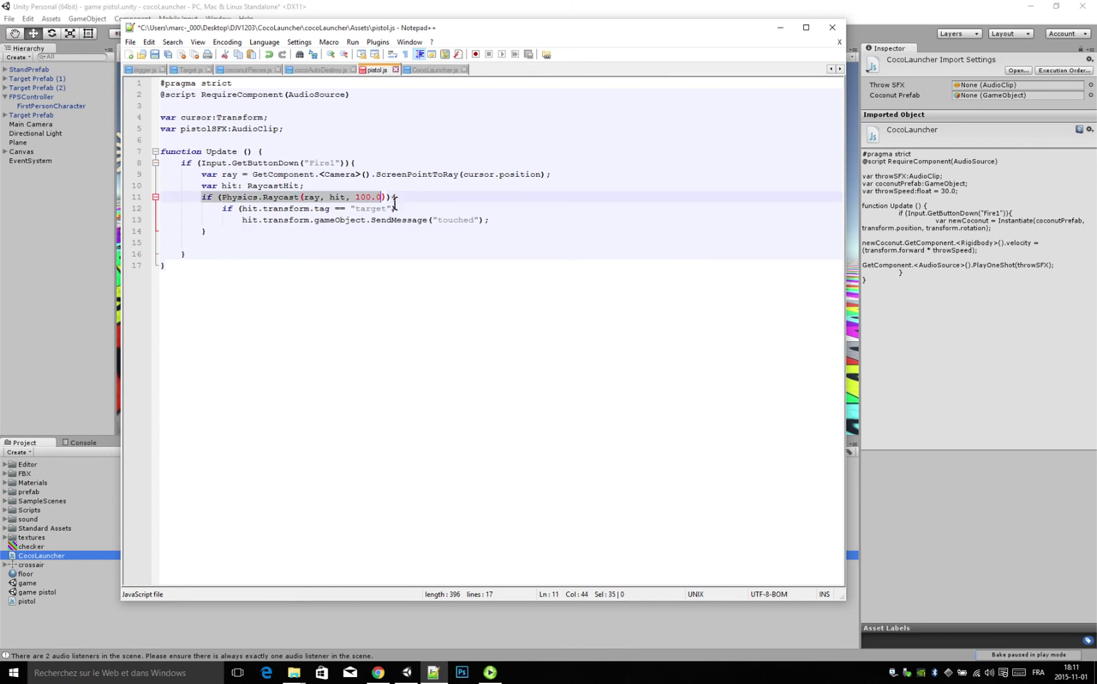
click(225, 233)
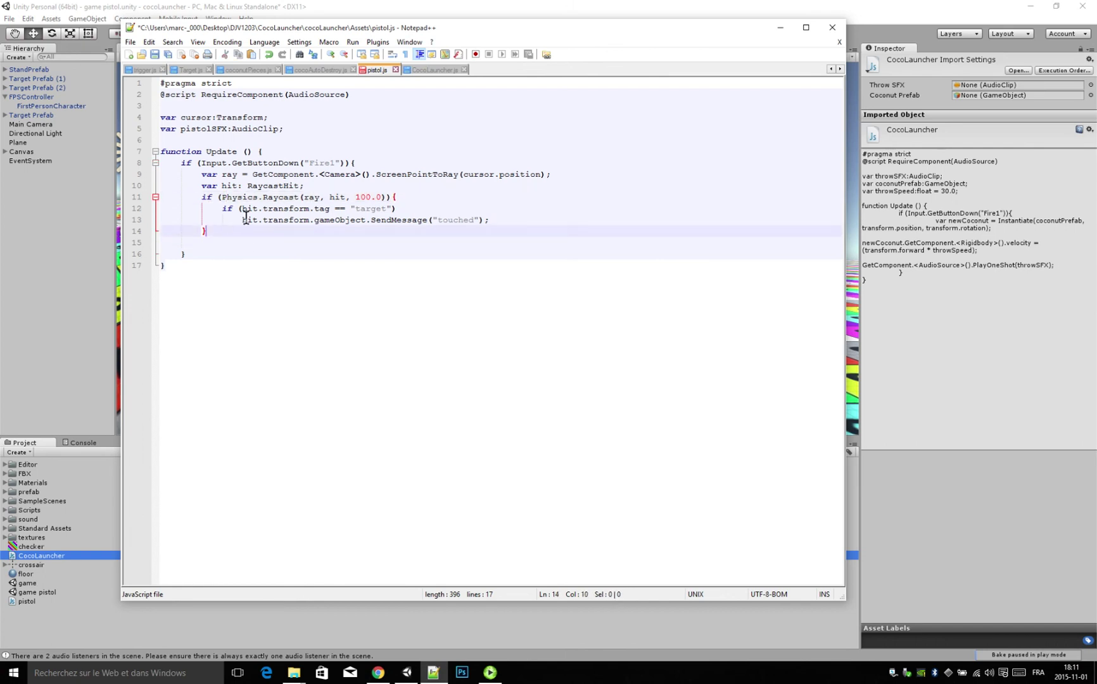
key(Down)
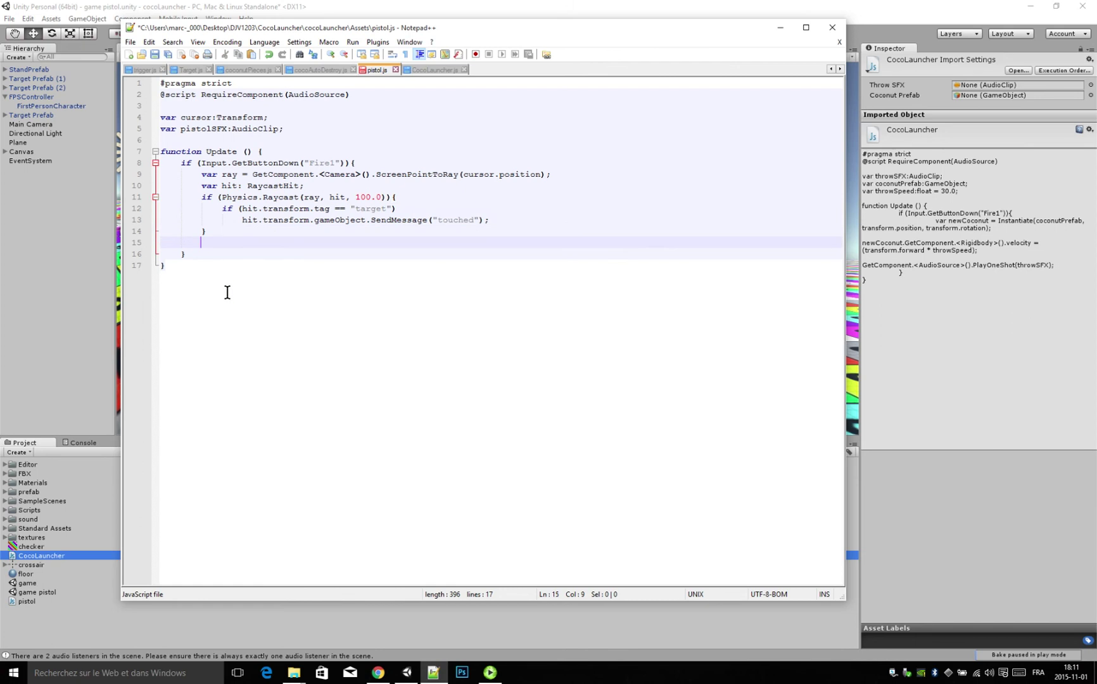
text(GetCompo)
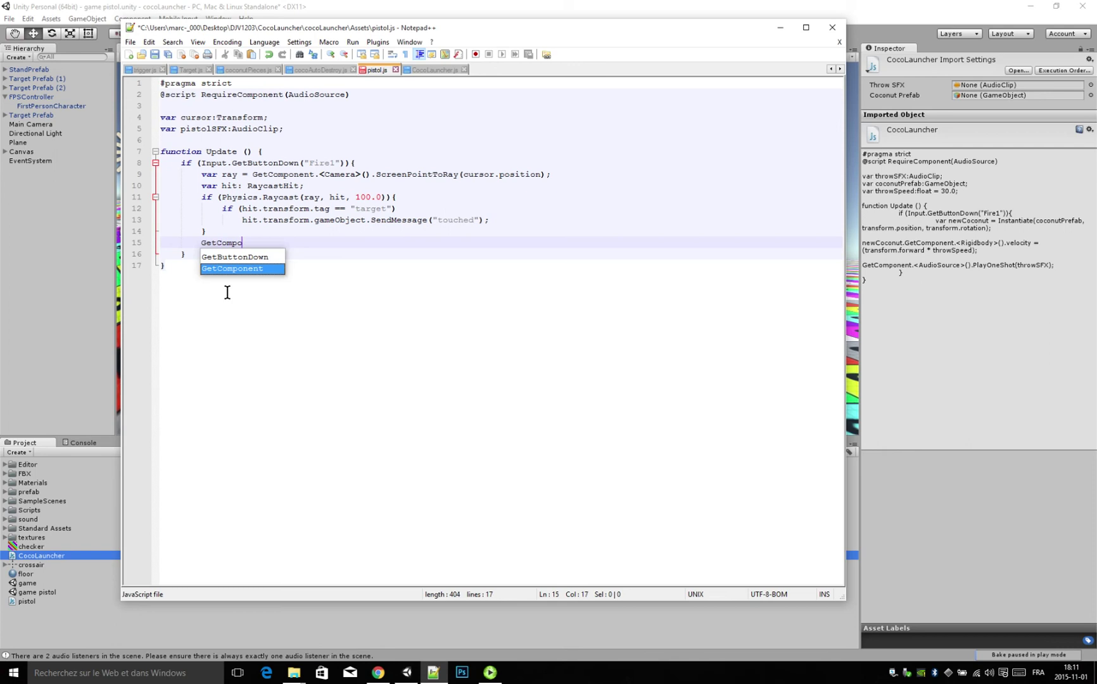
text(nen)
text(t.)
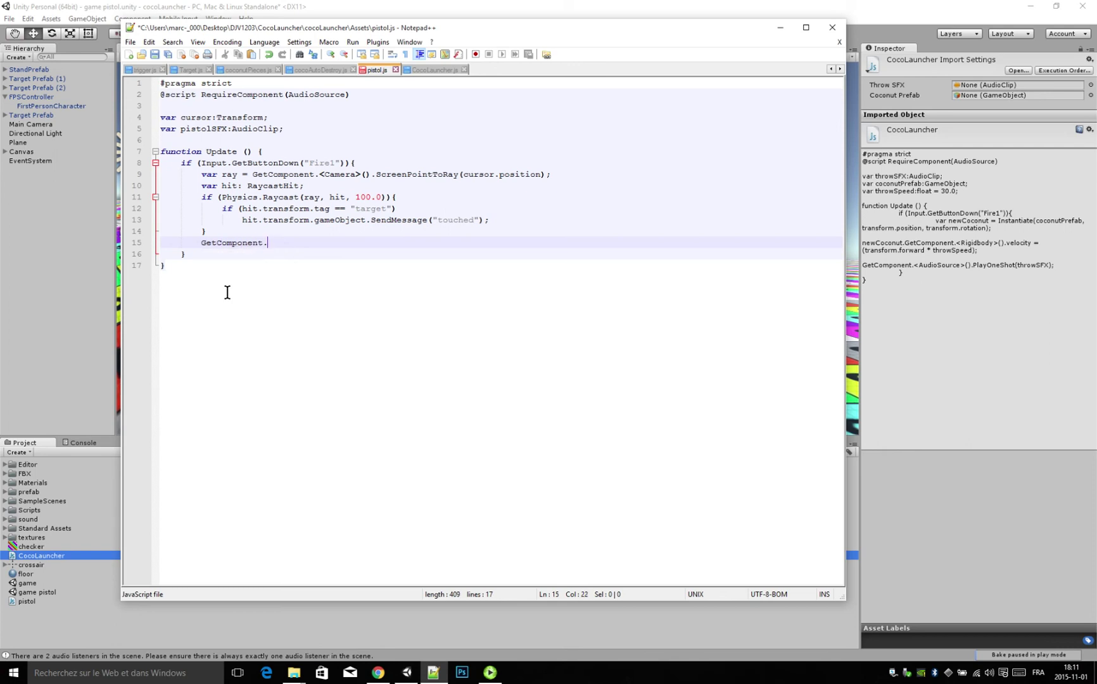
text(<)
text(Audio)
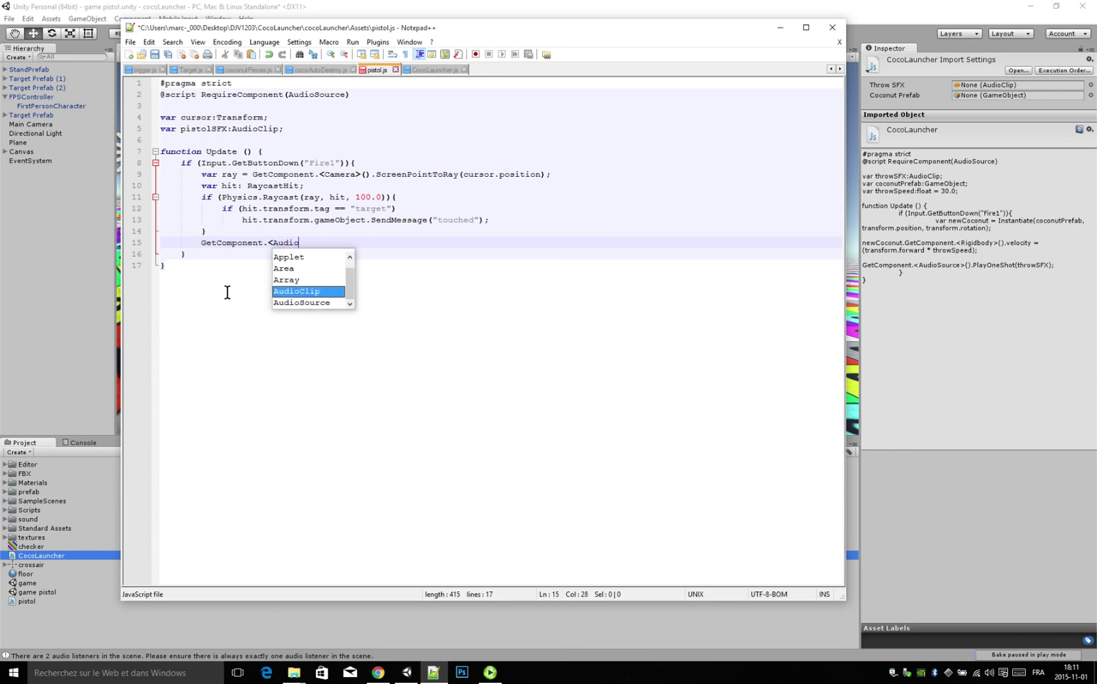
text(Source)
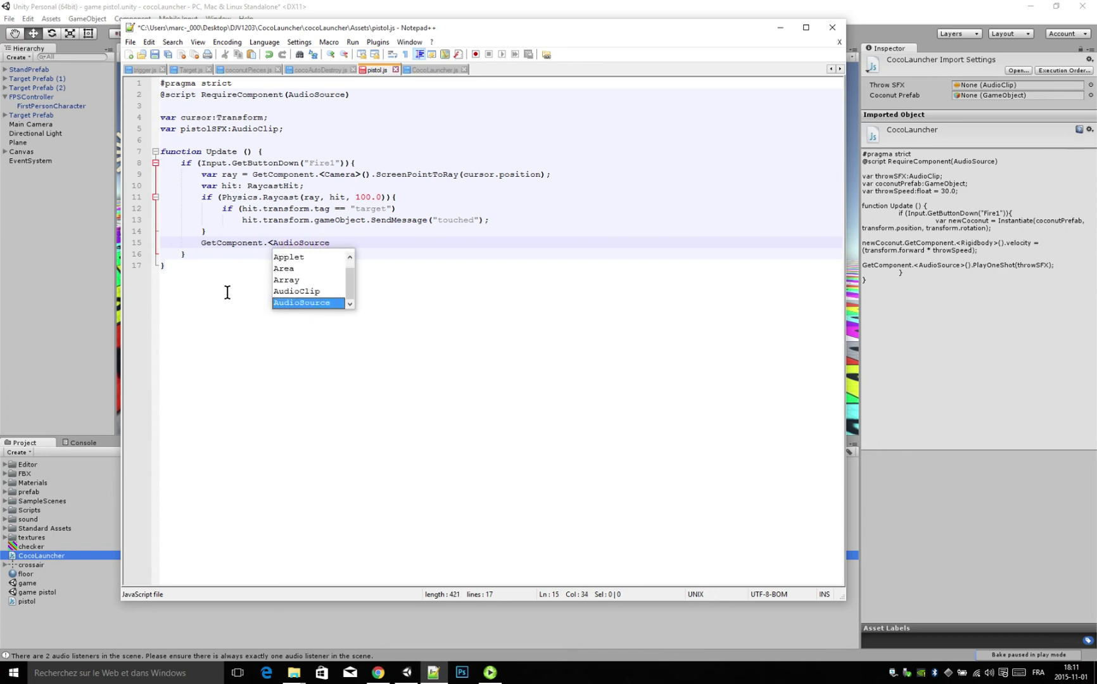
text(>)
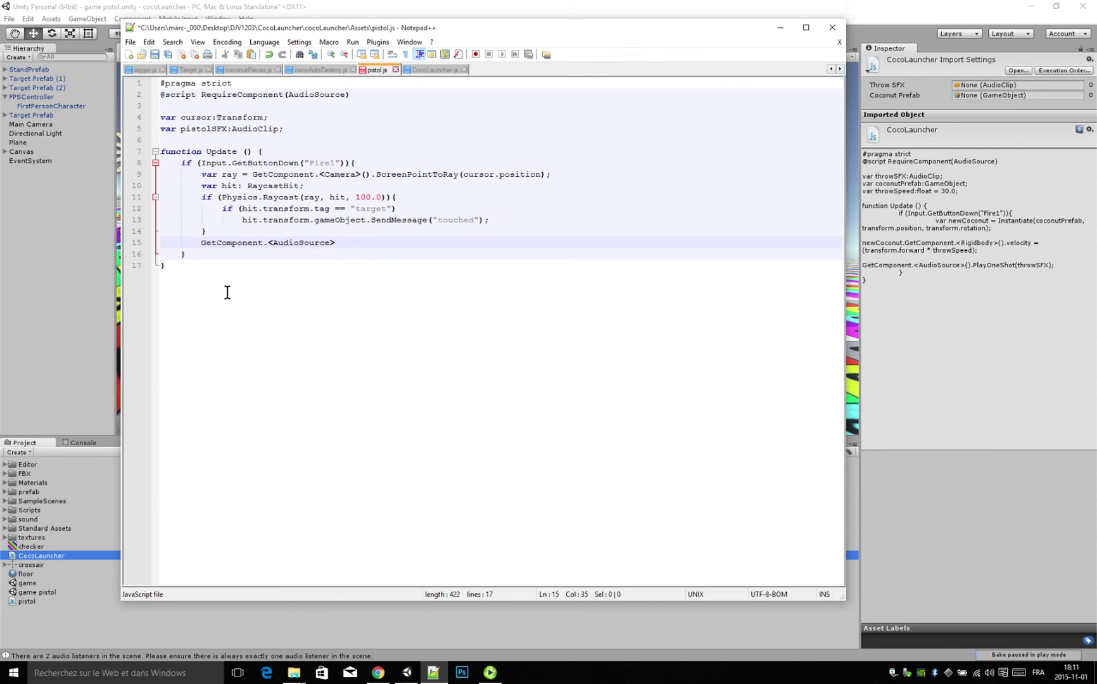
text(())
text(.)
text(PlayO)
text(neSho)
text(t()
double_click(216, 130)
key(ctrl+c)
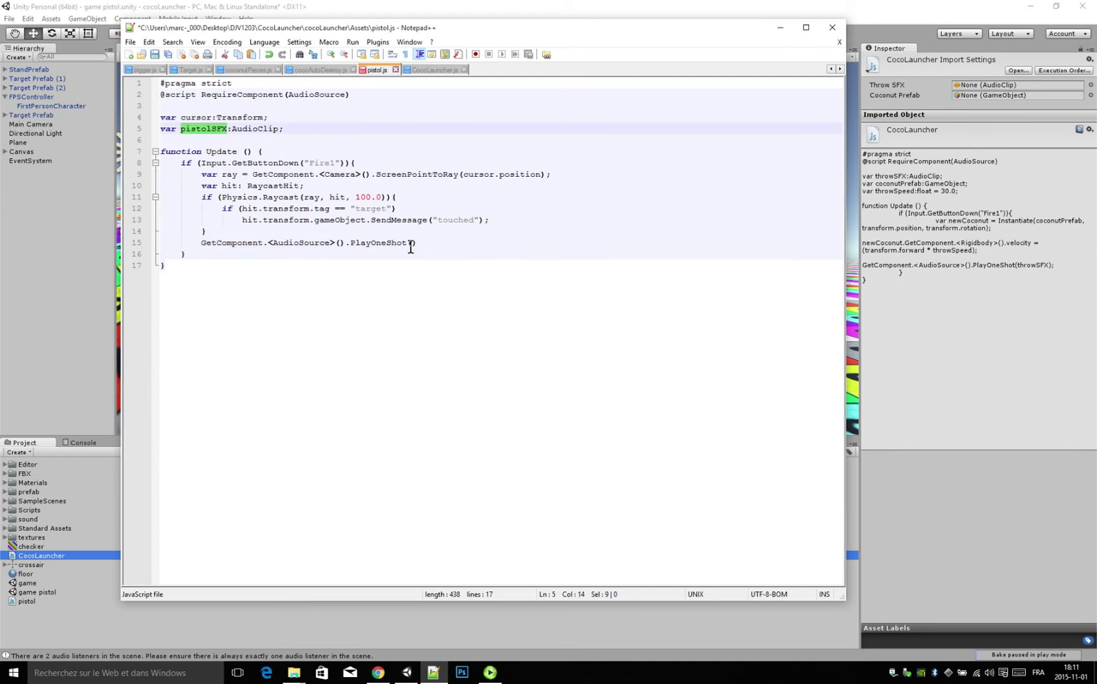
click(411, 243)
key(ctrl+v)
key(Right)
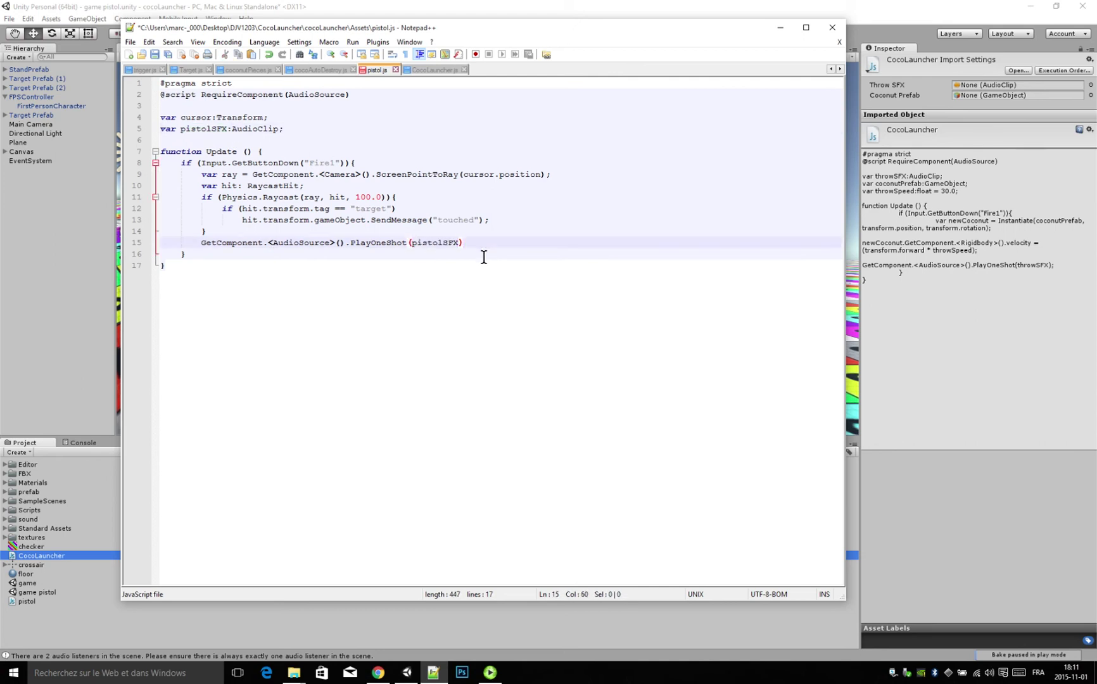
text(;)
Review the tag check and SendMessage lines, then save pistol.js
click(320, 286)
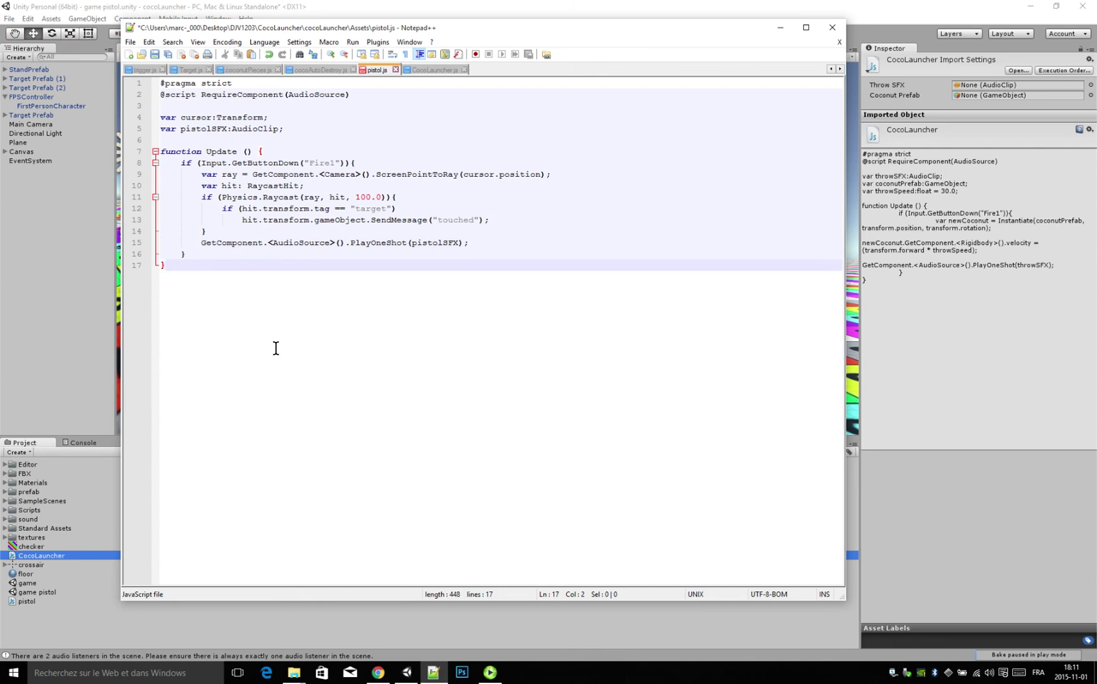
drag(397, 208, 222, 209)
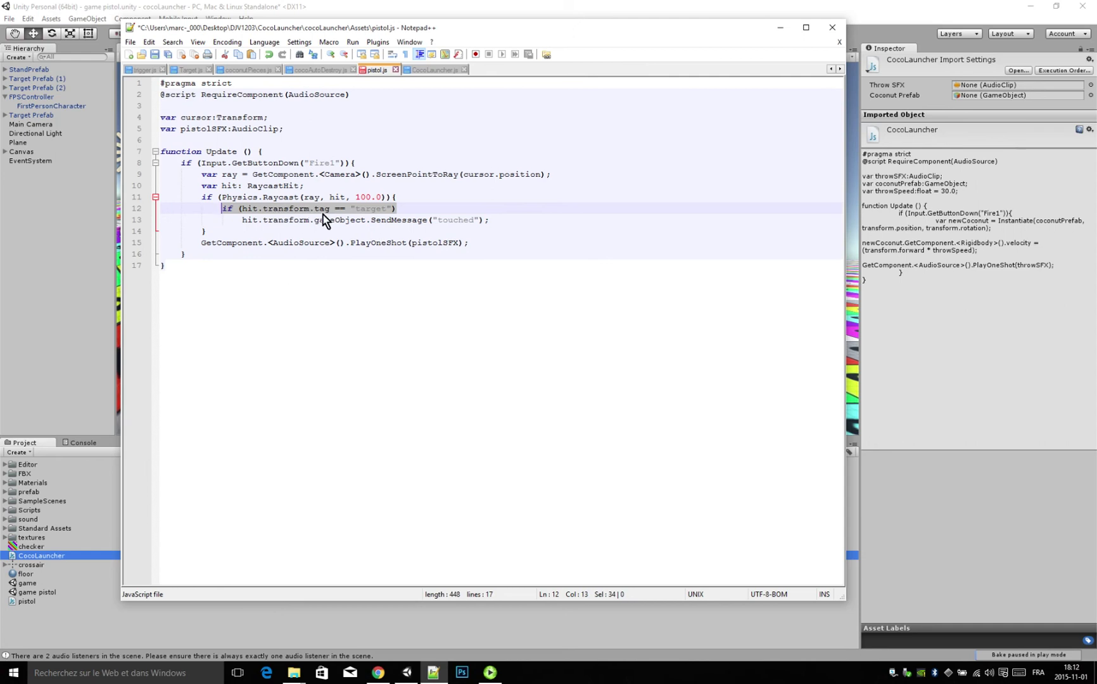
click(513, 223)
drag(513, 223, 242, 220)
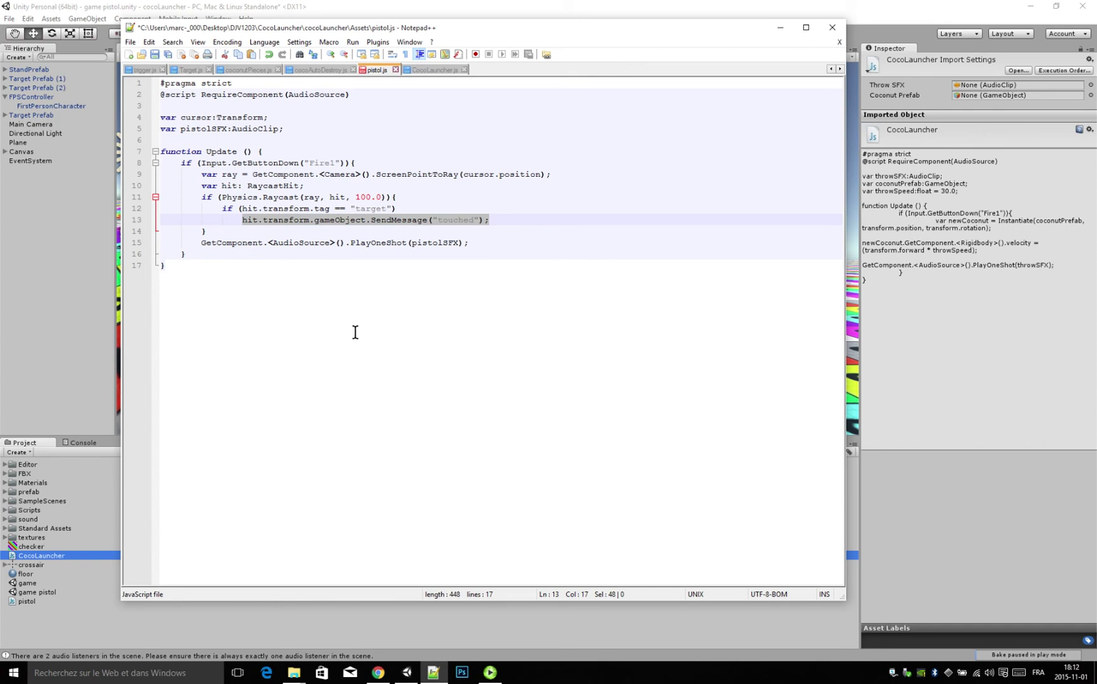
key(ctrl+s)
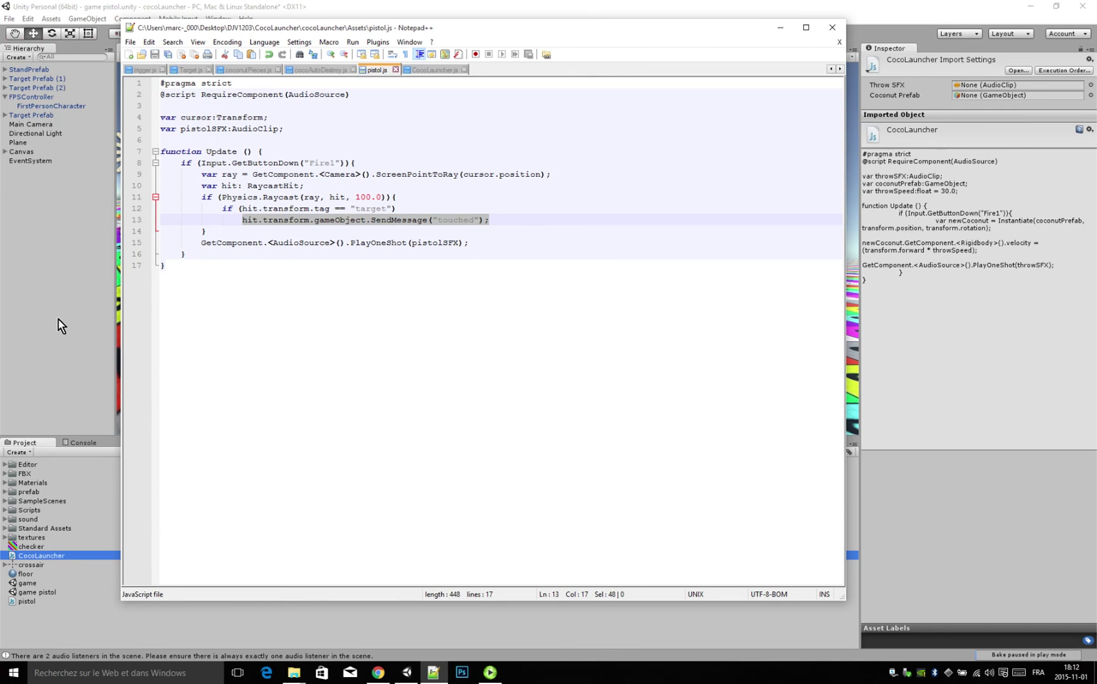
In Unity, expand the Scripts folder and open the Target script
click(60, 326)
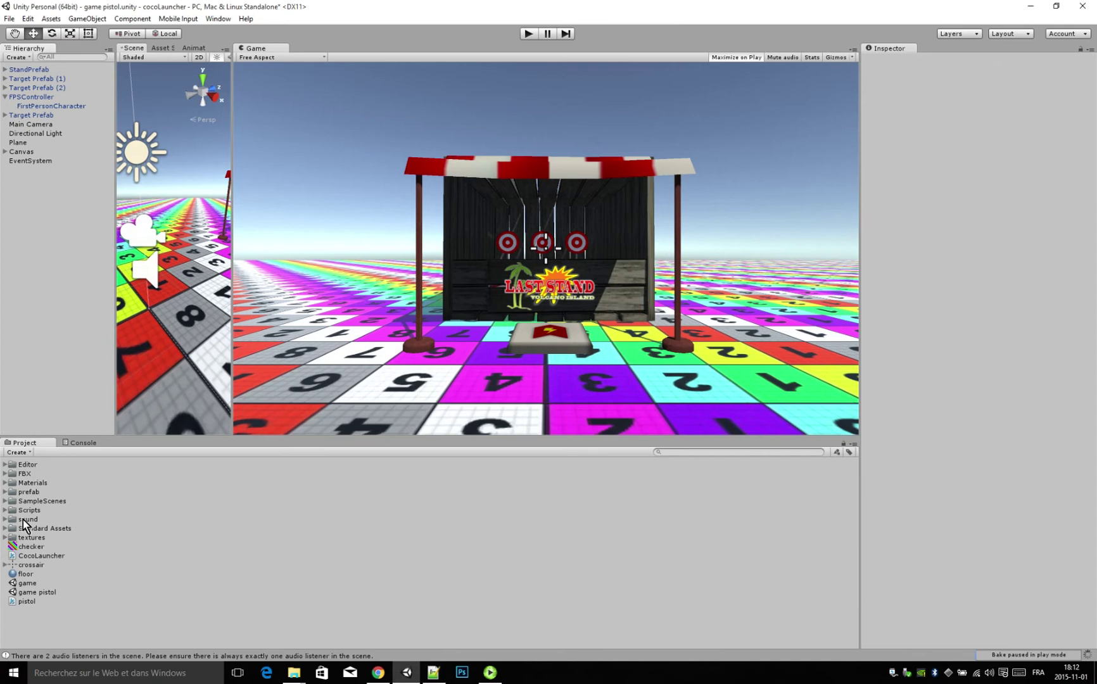
click(7, 511)
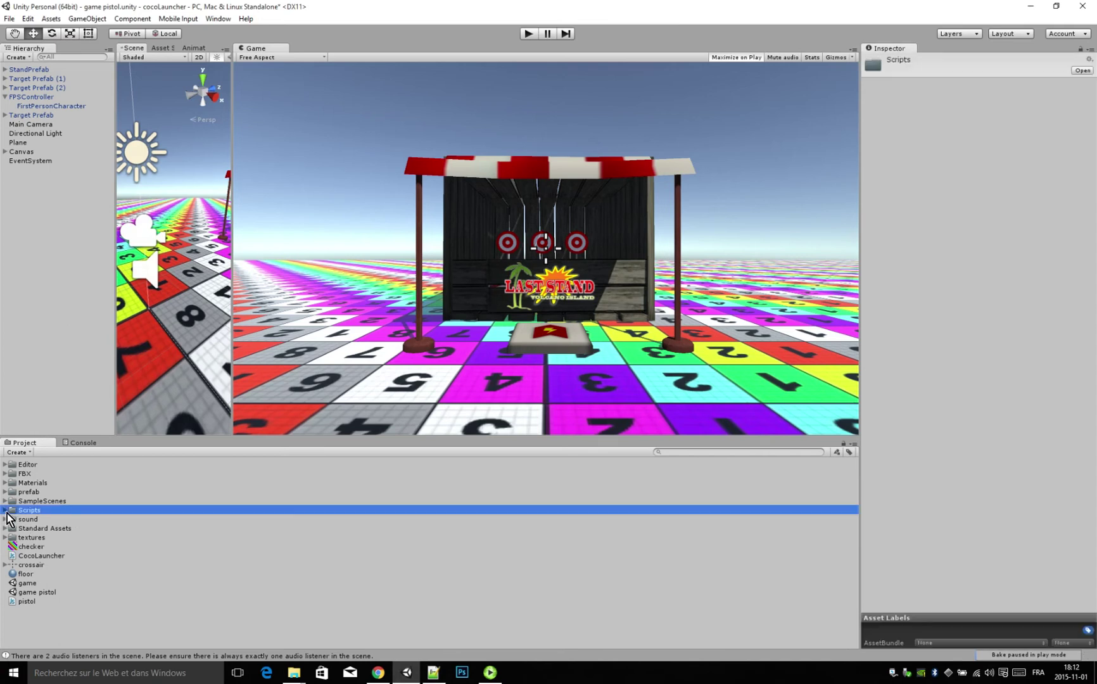
click(6, 512)
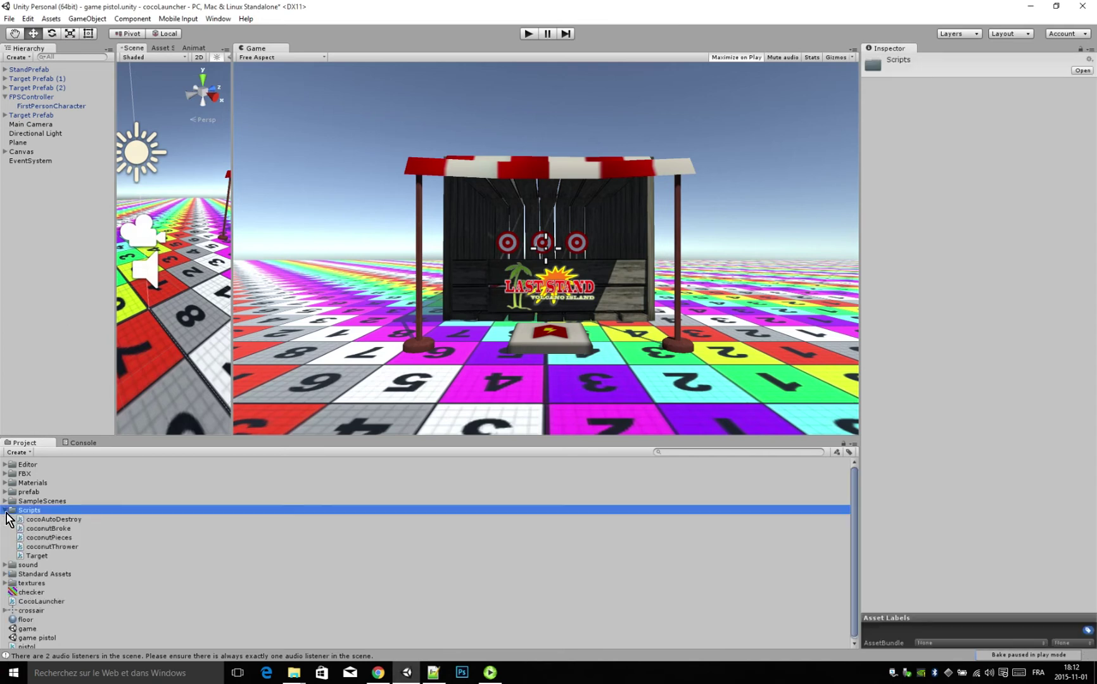
double_click(40, 556)
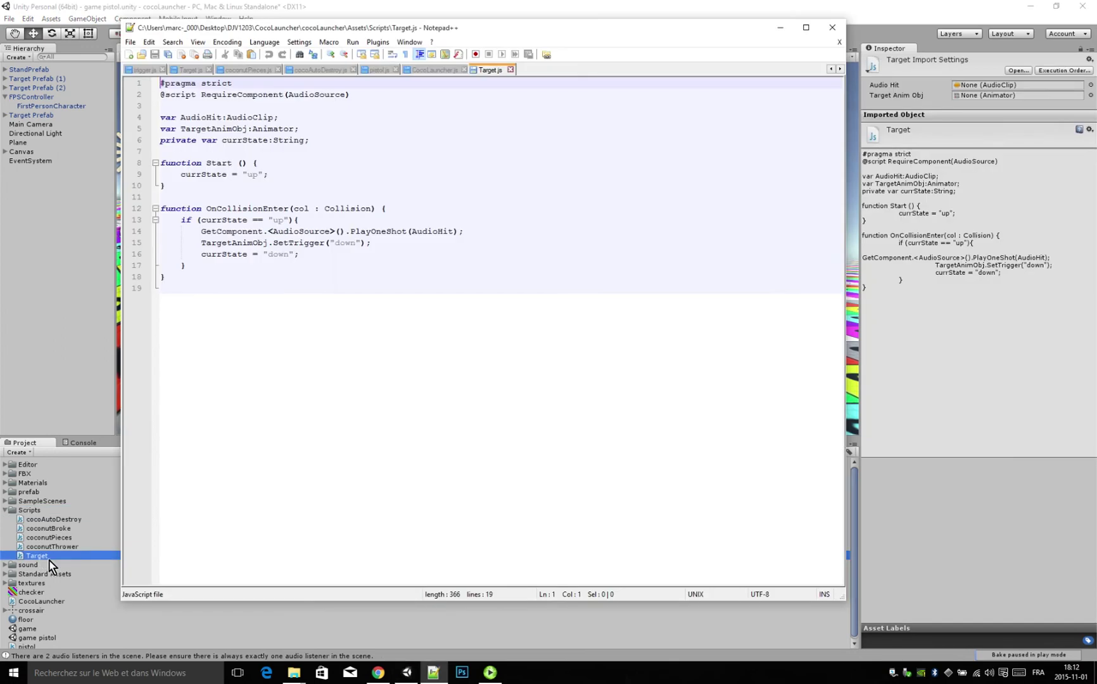
Add an empty function touched(){} below the existing script in Target.js
click(271, 516)
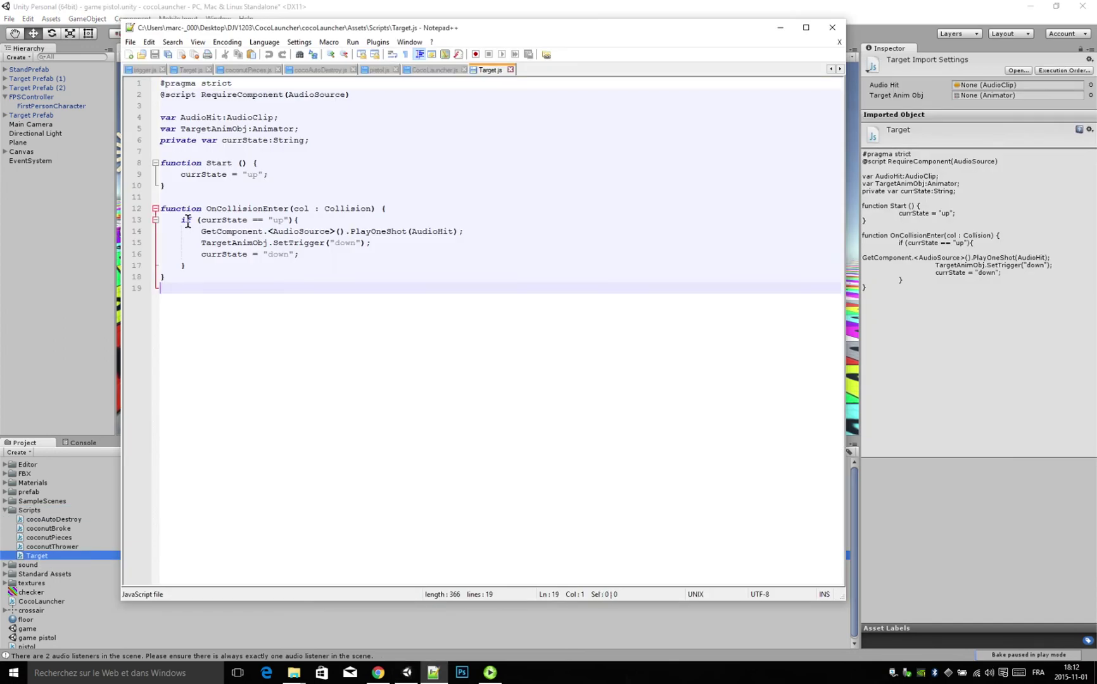
drag(182, 221, 218, 266)
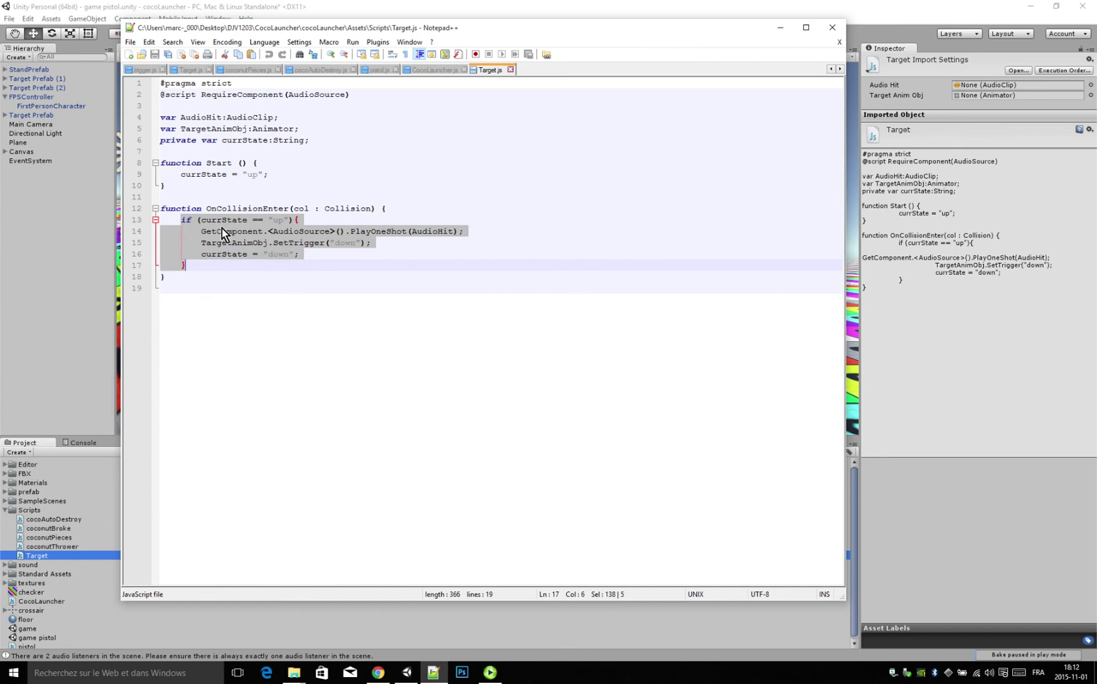
double_click(247, 208)
drag(181, 220, 185, 265)
click(192, 343)
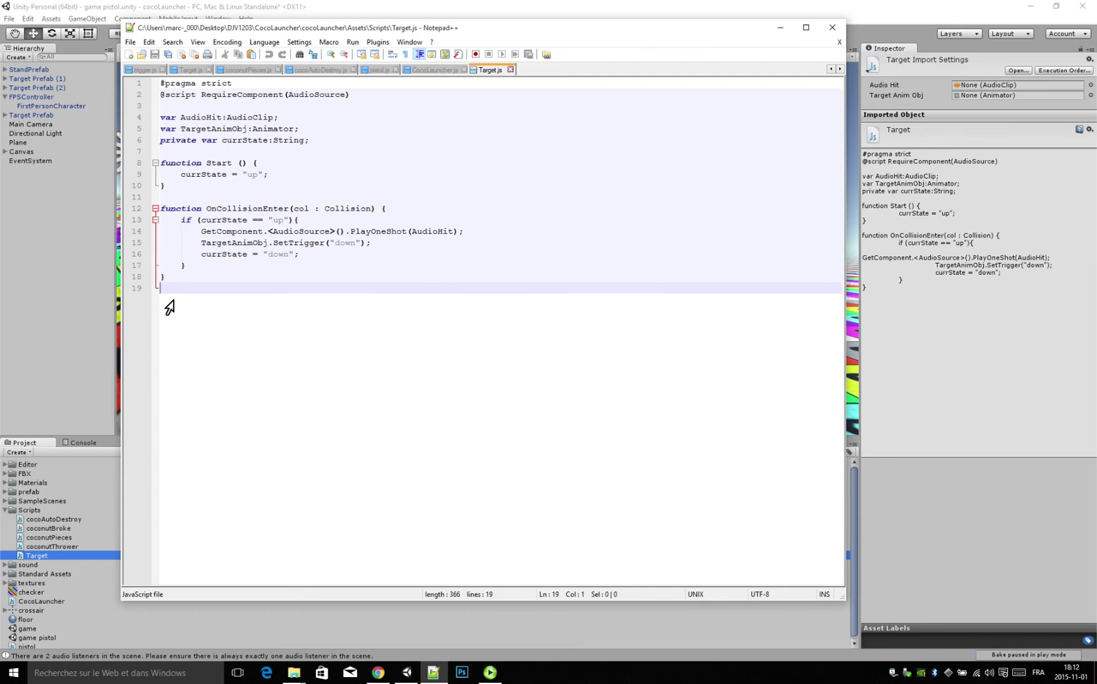
key(Return)
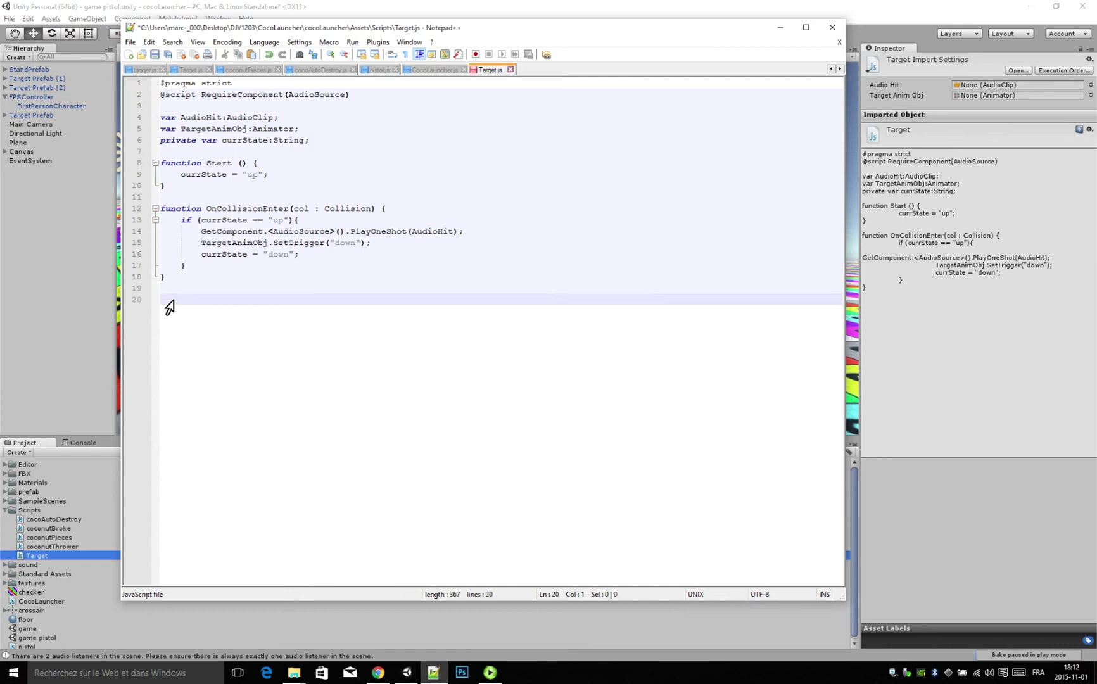
text(functio)
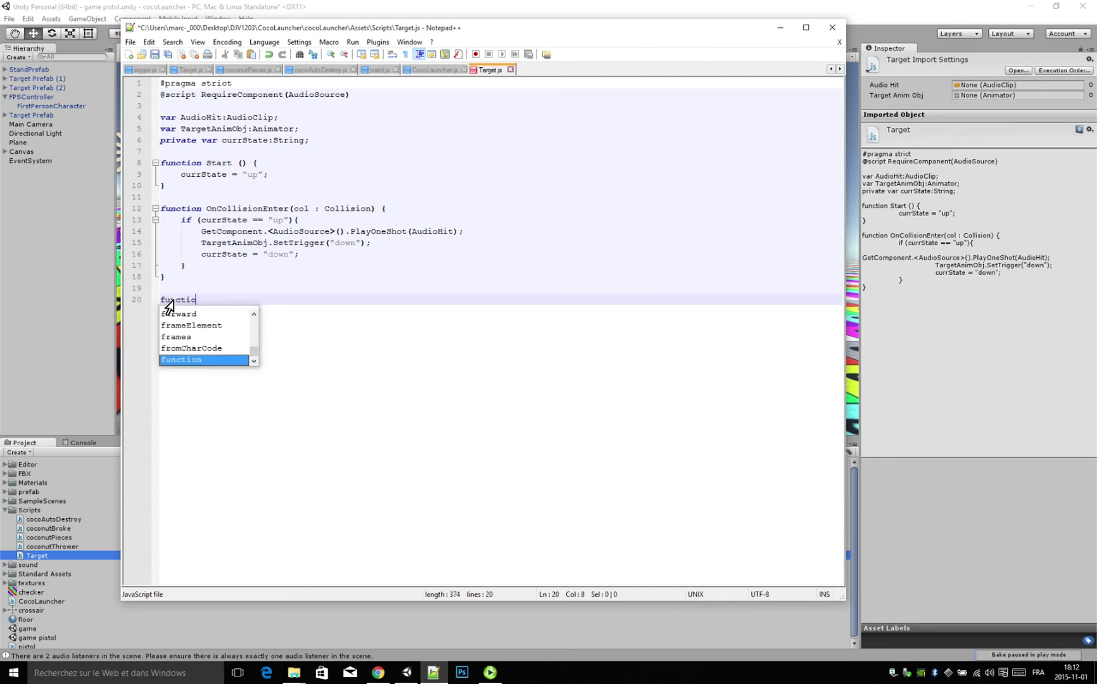
text(n )
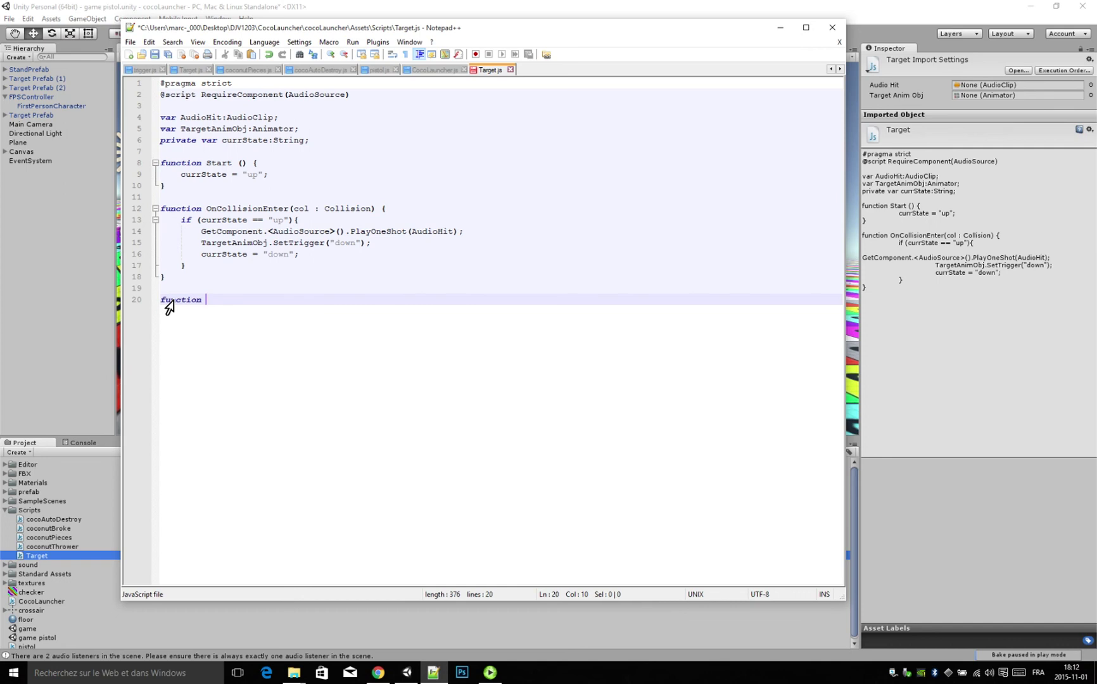
text(touched)
text(())
text({})
key(Return)
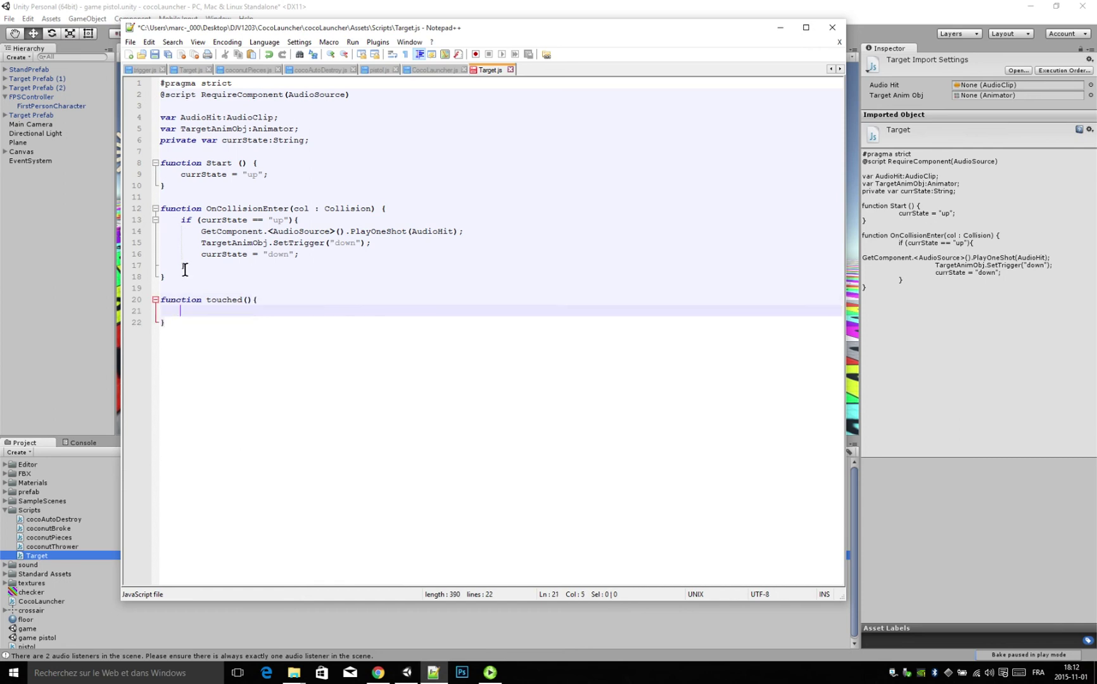
Move the if block from OnCollisionEnter into touched() and call touched(); from OnCollisionEnter
drag(181, 220, 202, 254)
shift+click(212, 270)
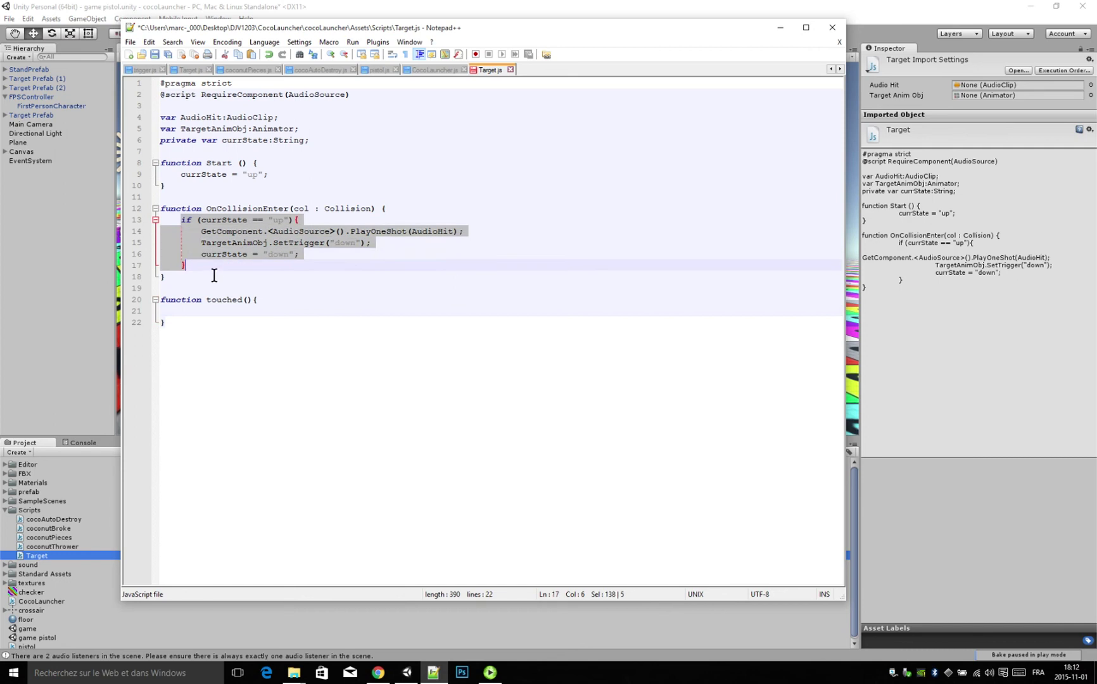
key(ctrl+x)
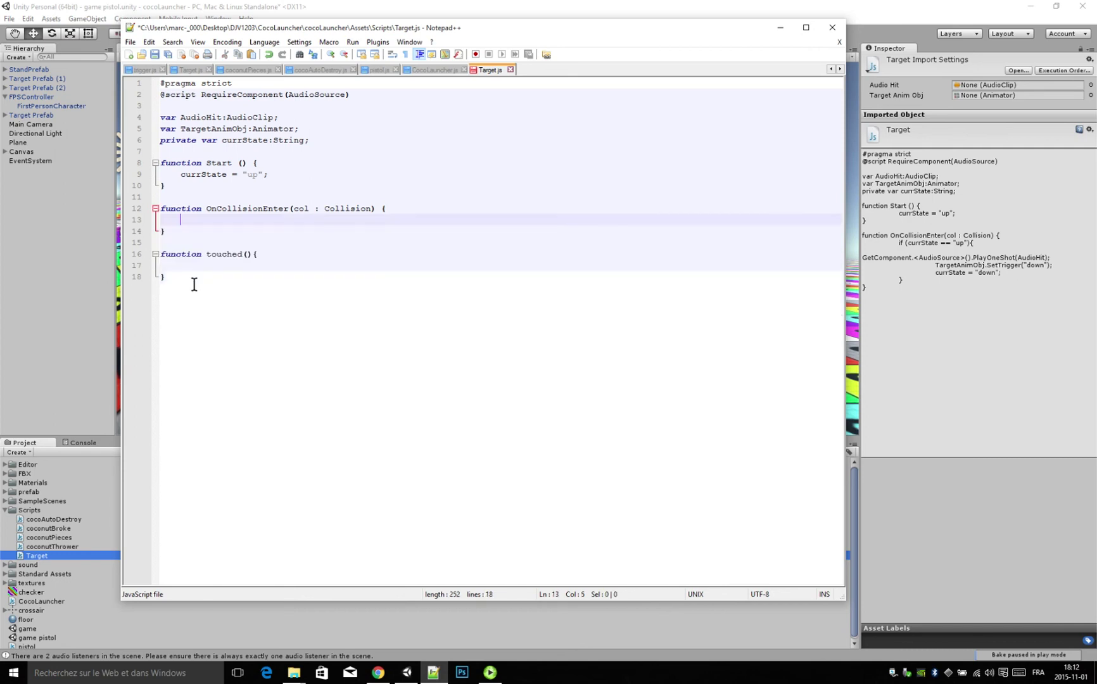
click(197, 266)
key(ctrl+v)
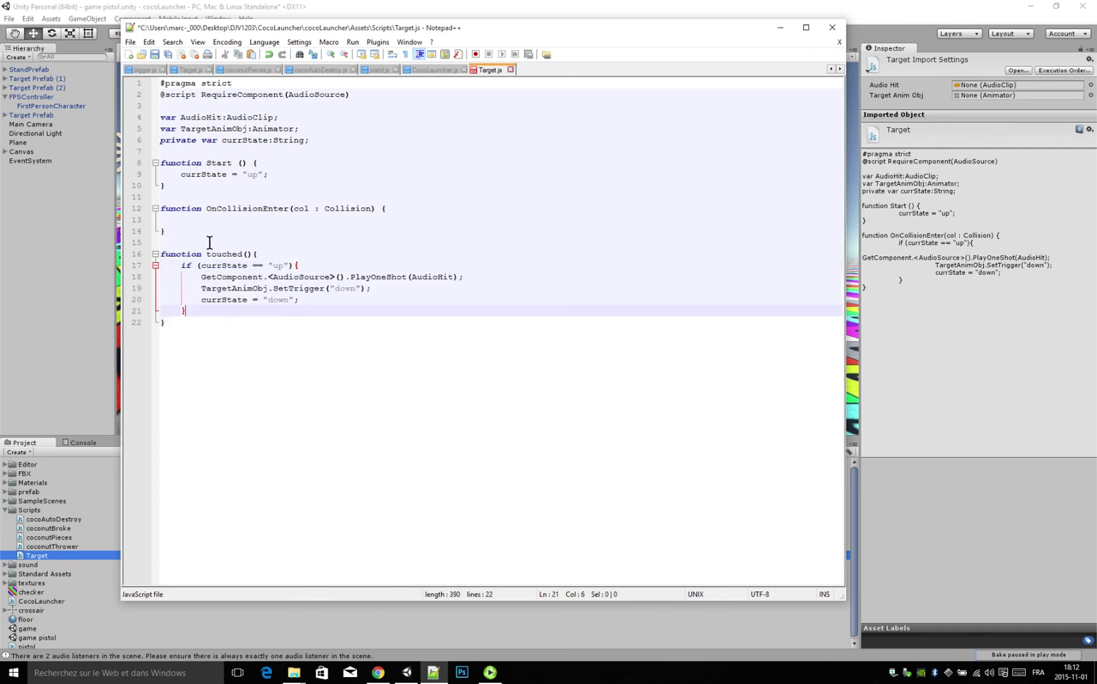
click(210, 222)
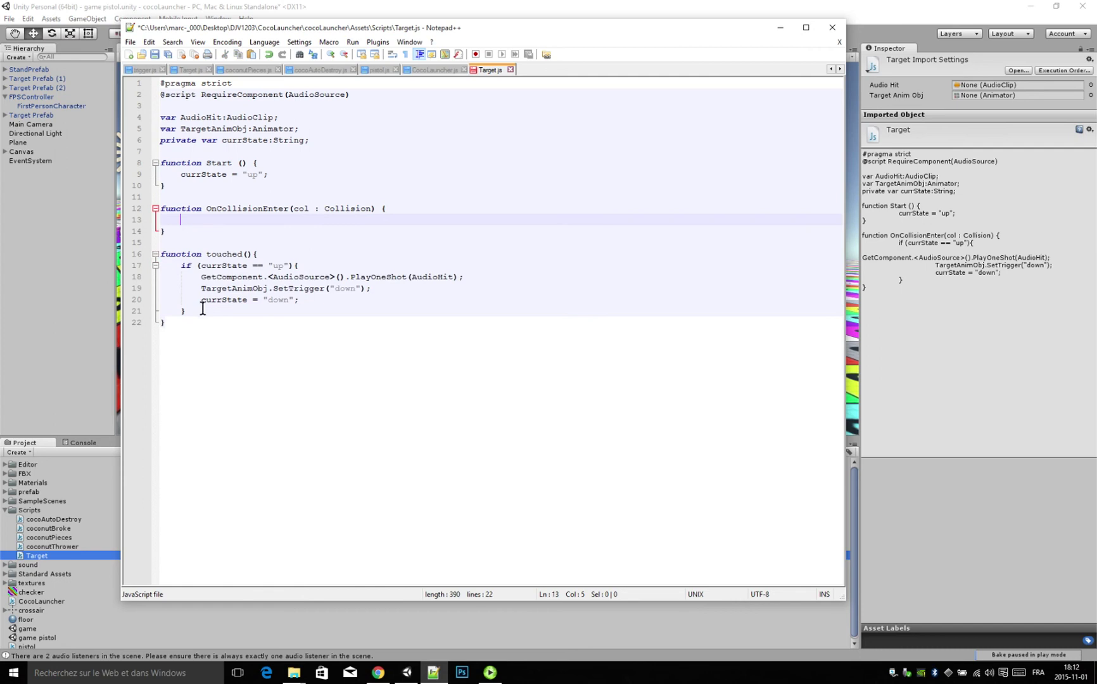
text(touched)
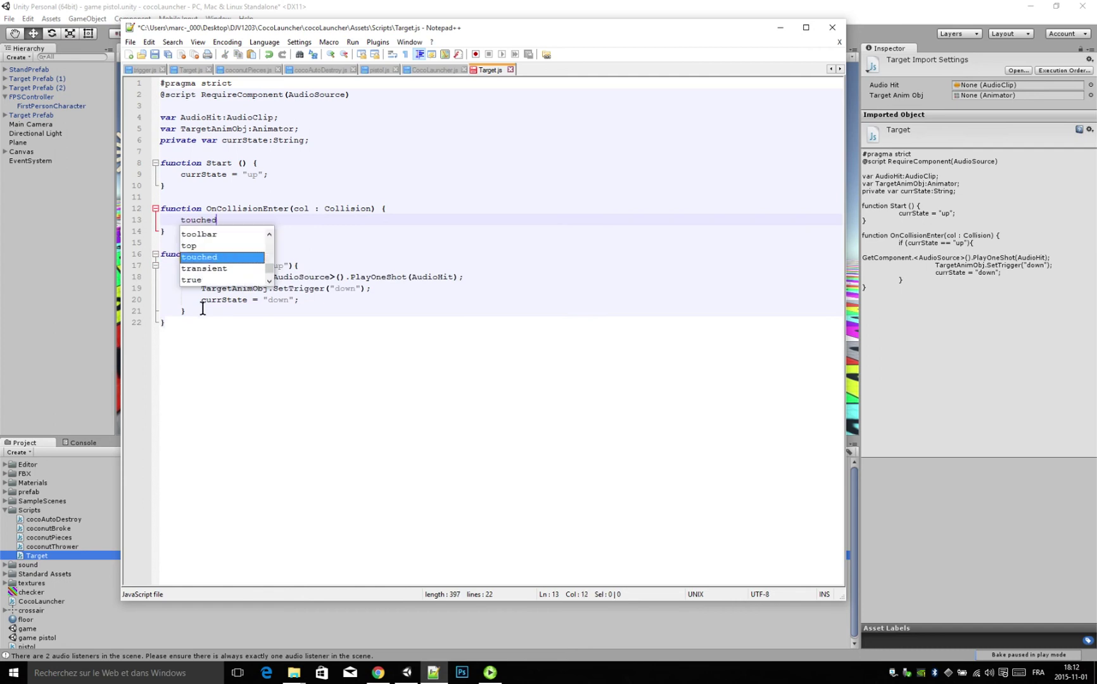
text(())
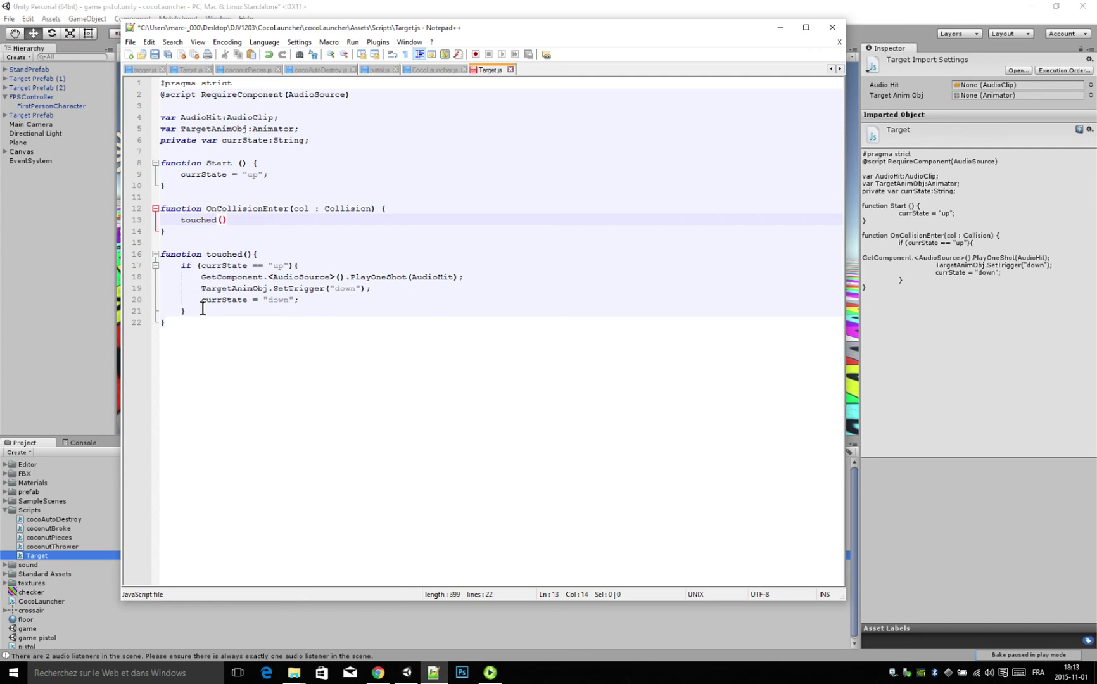
text(;)
Check the restructured functions, save Target.js, and return to Unity
drag(207, 210, 399, 218)
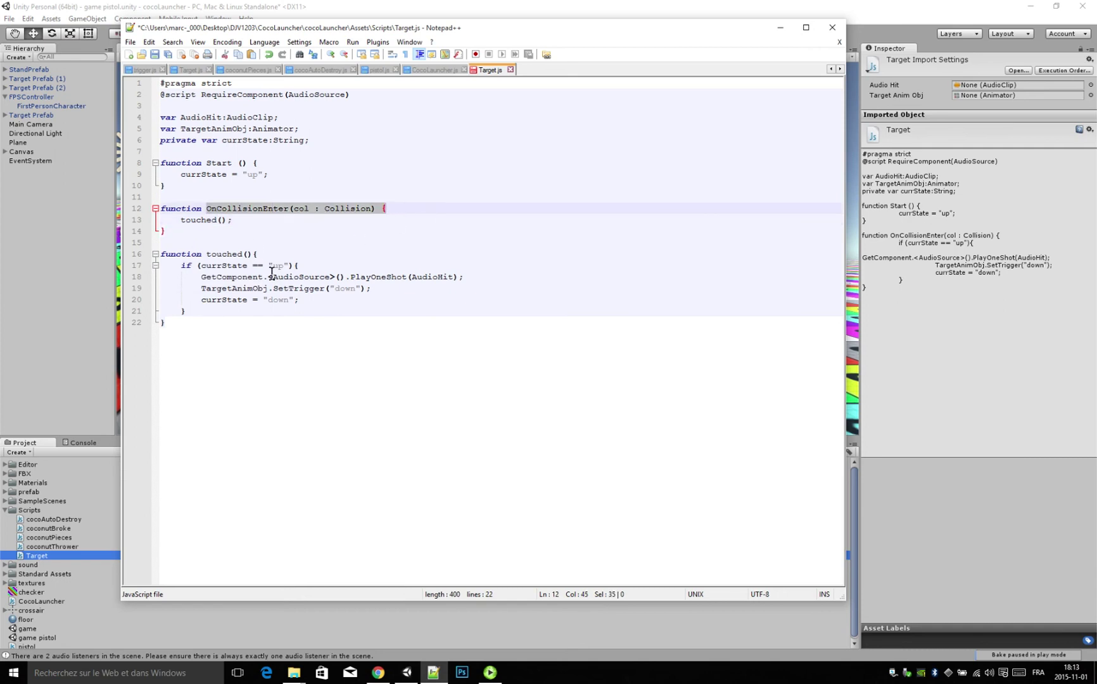
drag(182, 228, 243, 230)
double_click(225, 254)
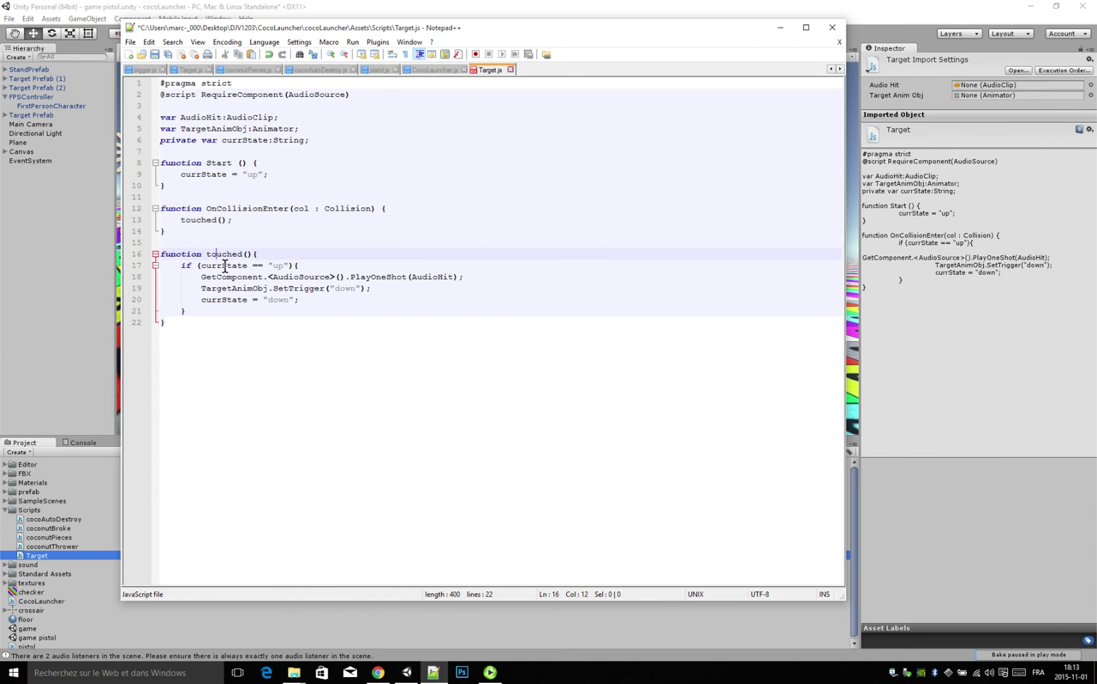
drag(196, 267, 230, 412)
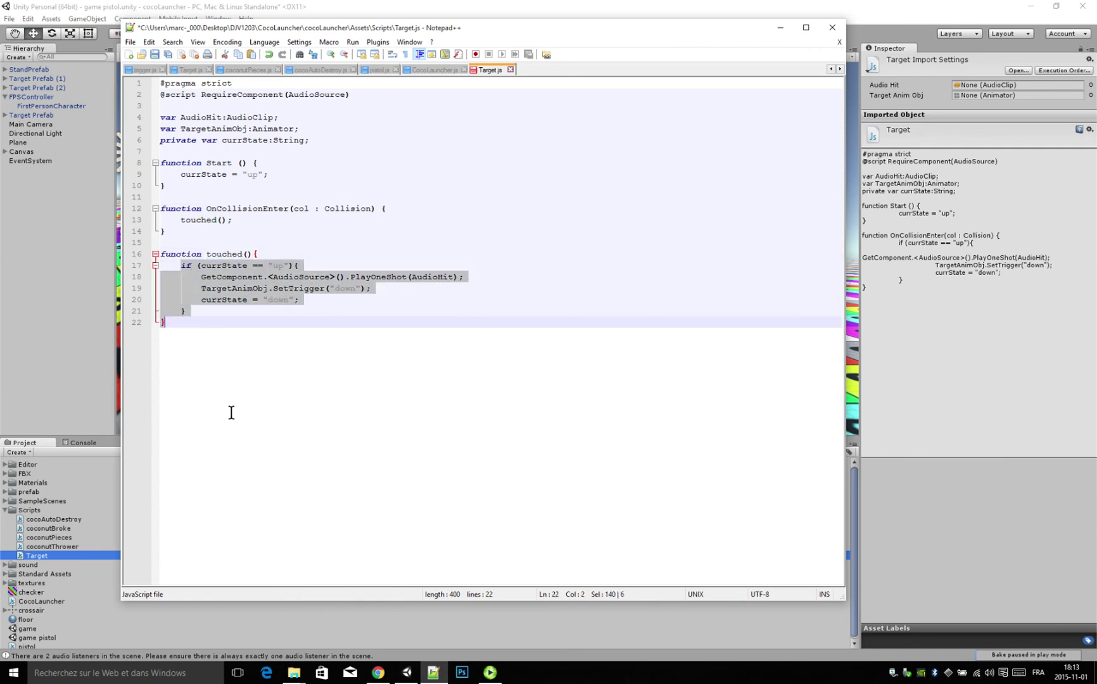
click(229, 424)
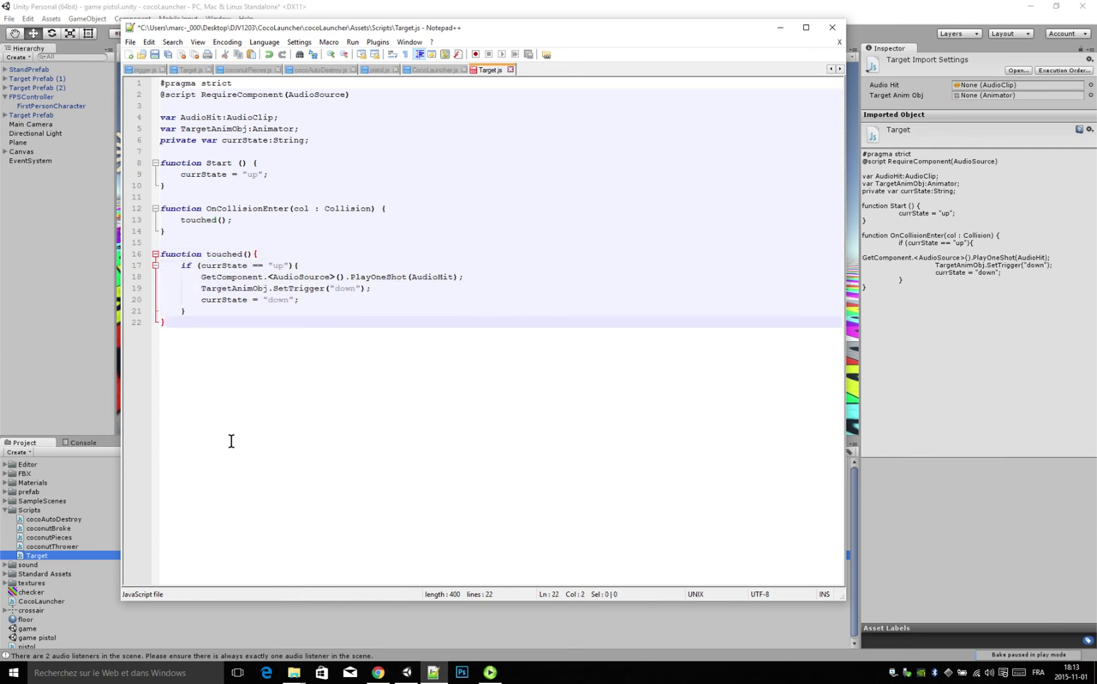
key(ctrl+s)
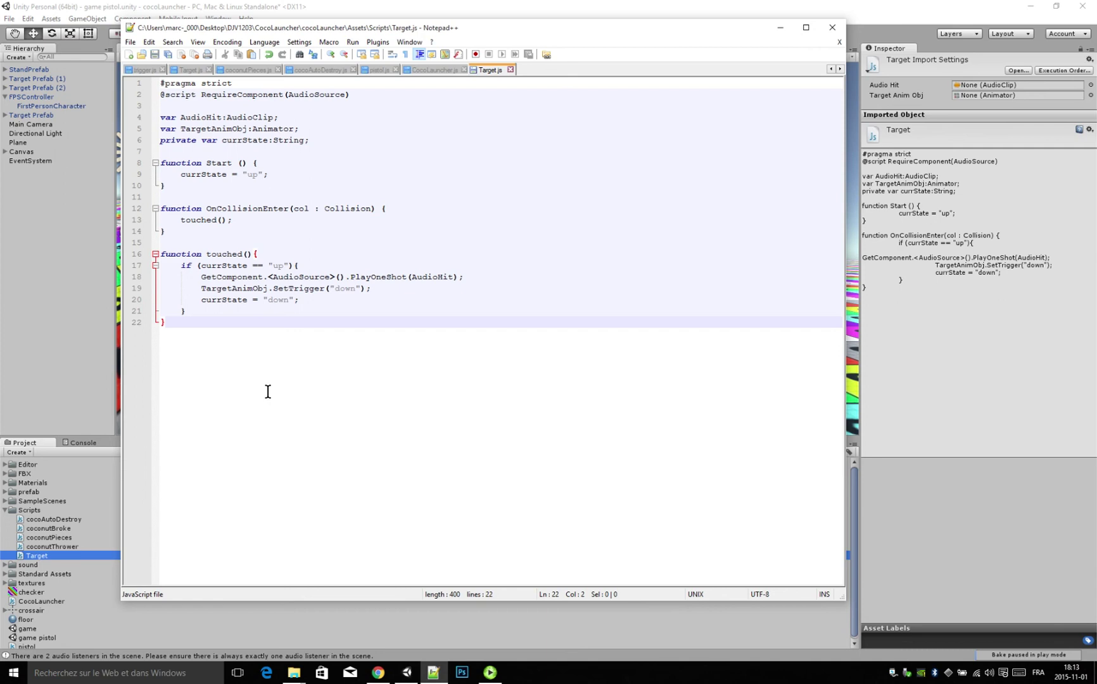
click(80, 308)
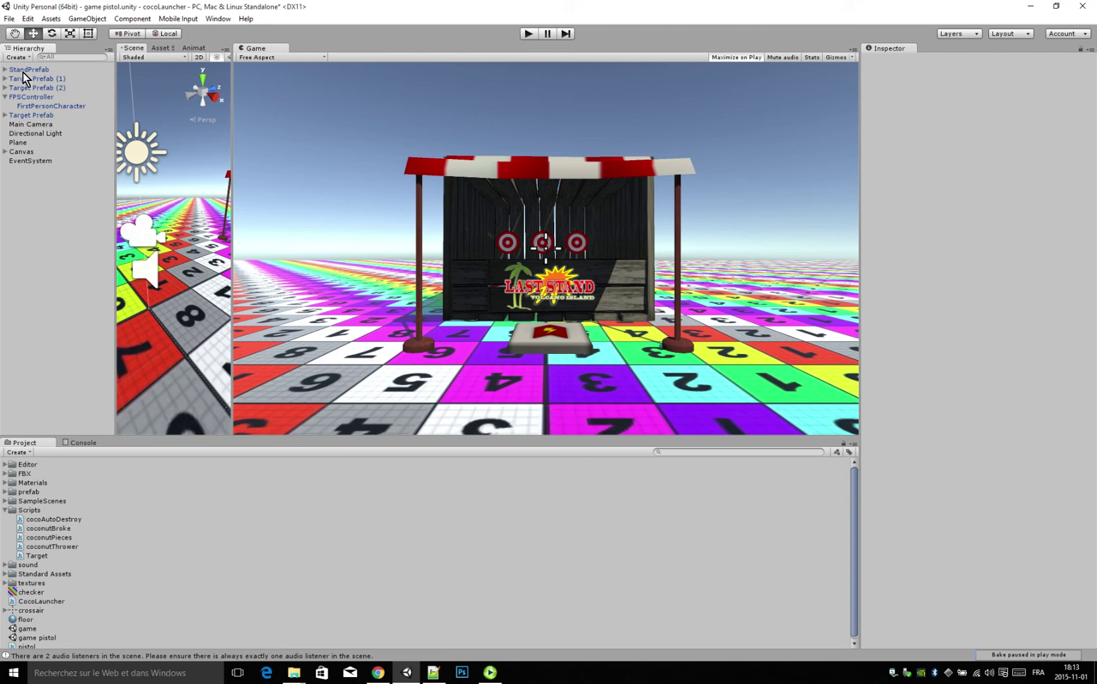
Select Col_target under Target Prefab (1) > Target_pivot and open its Tag dropdown
click(6, 97)
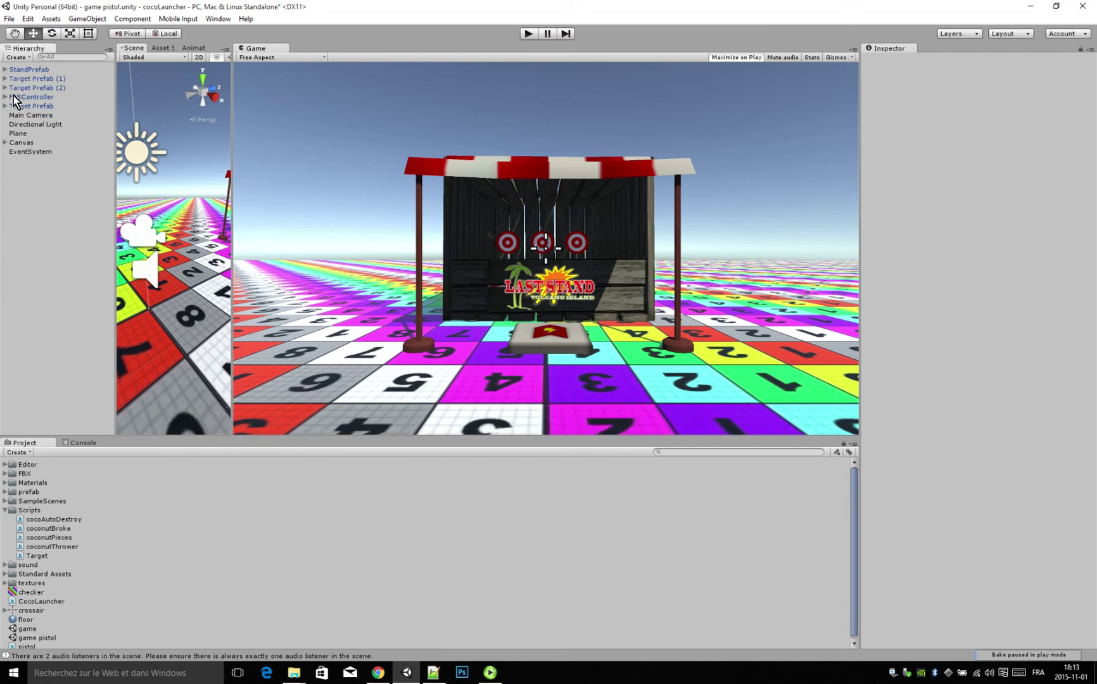
click(5, 78)
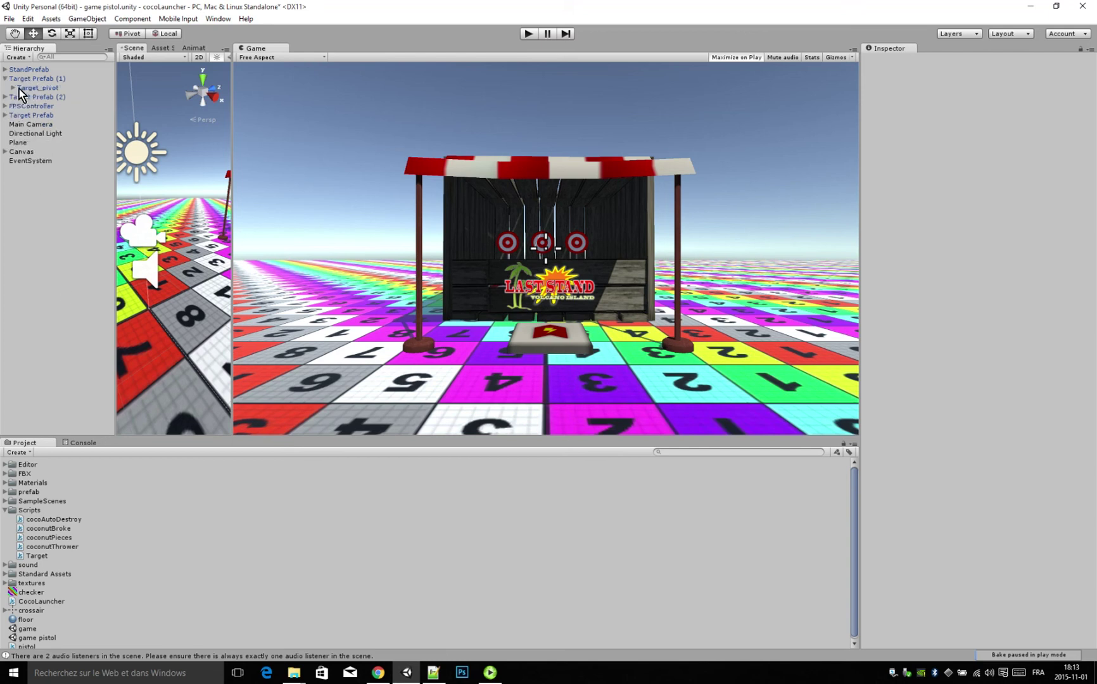
click(12, 88)
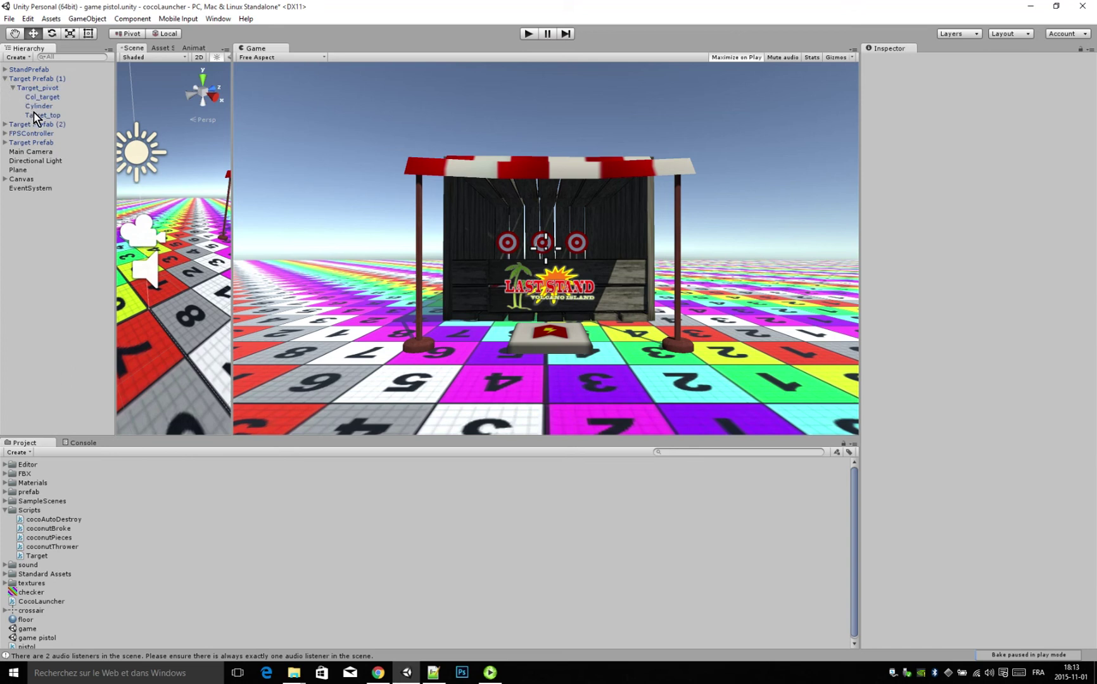
click(34, 99)
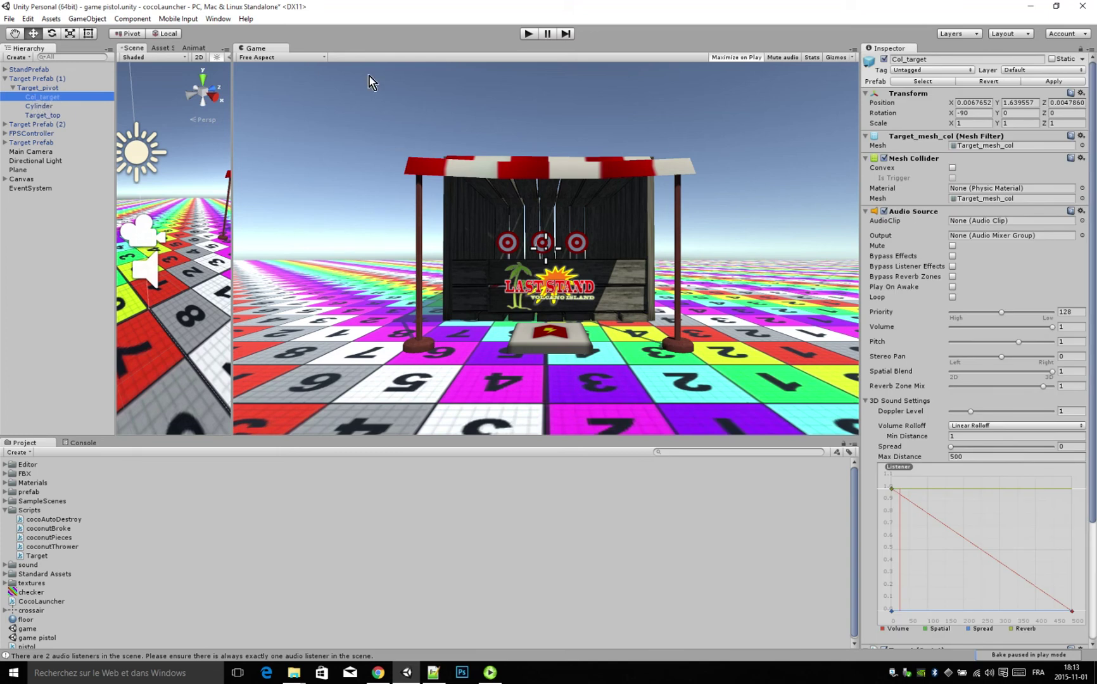
click(918, 72)
click(918, 71)
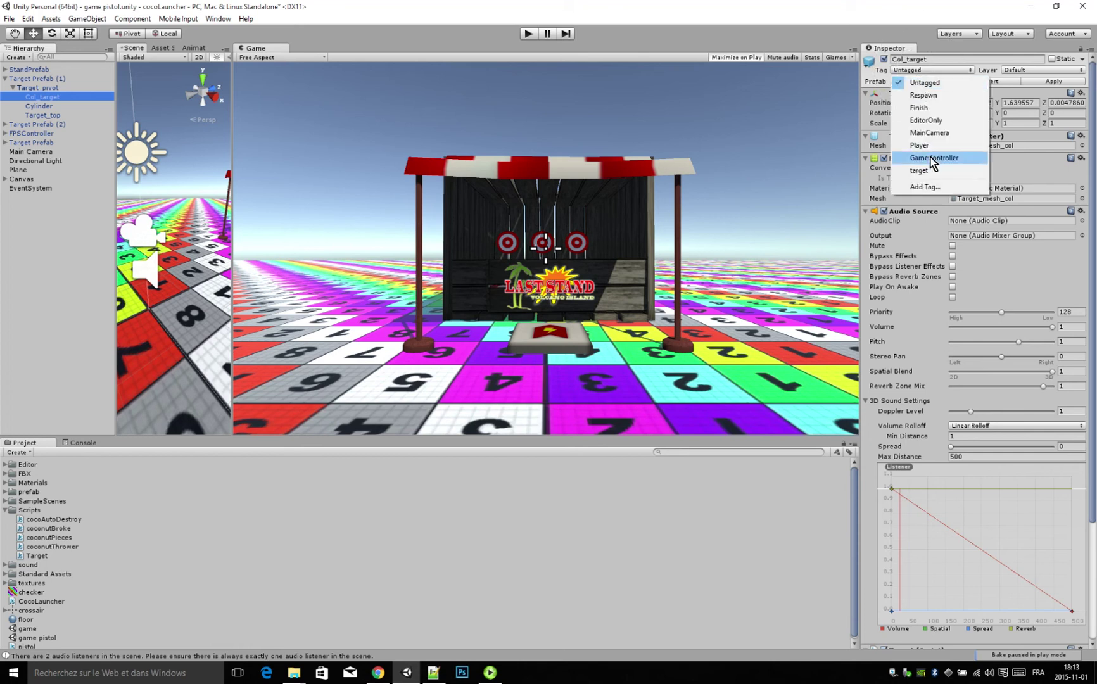
In Tags & Layers, delete the old tag and add a new one named target
click(928, 187)
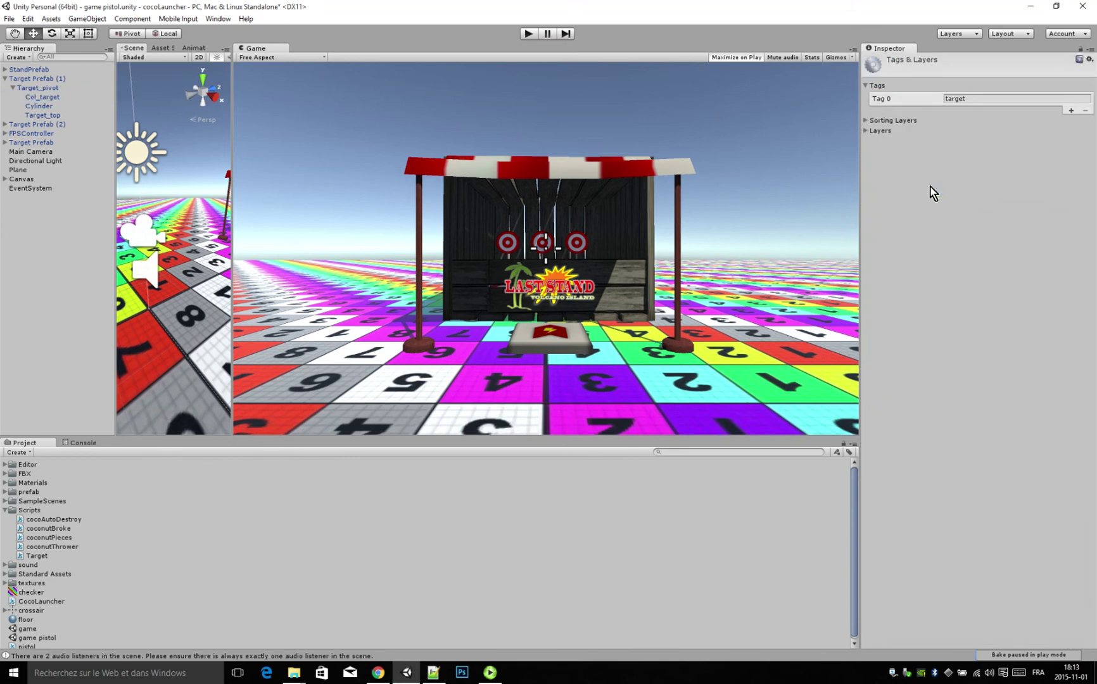
click(980, 103)
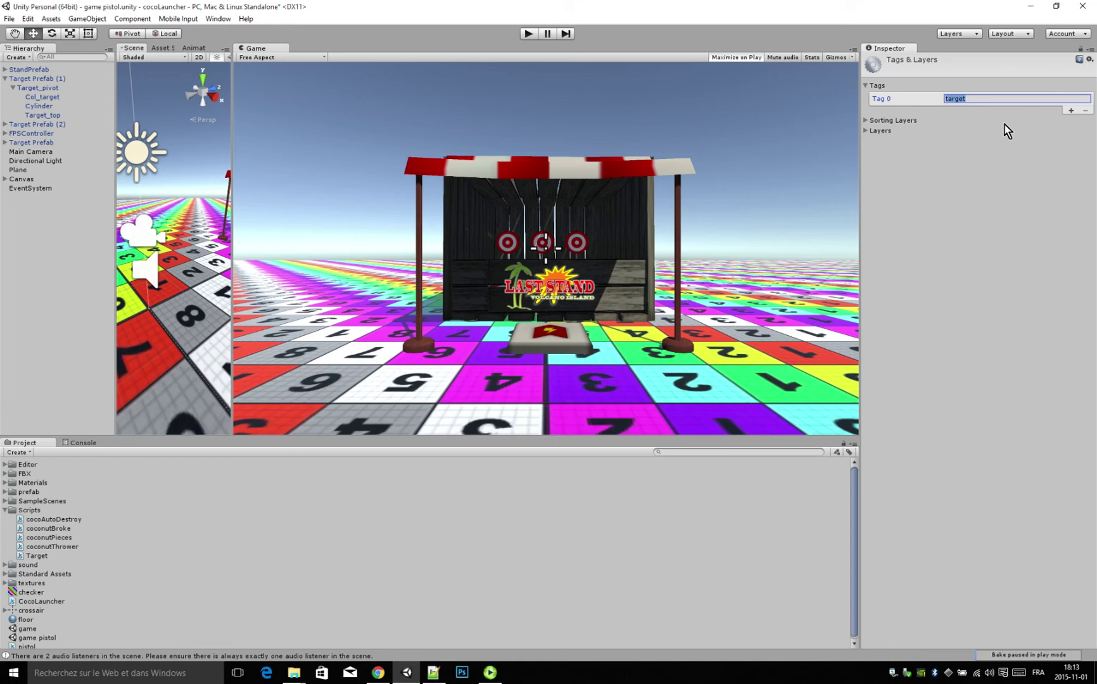
key(Delete)
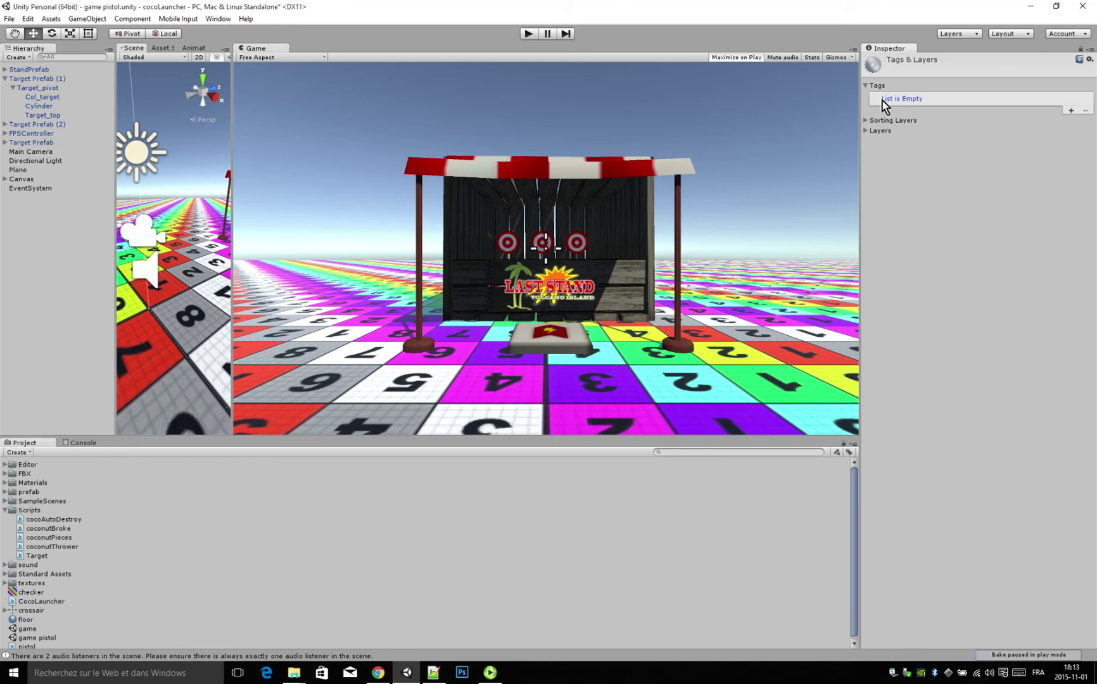
click(1071, 110)
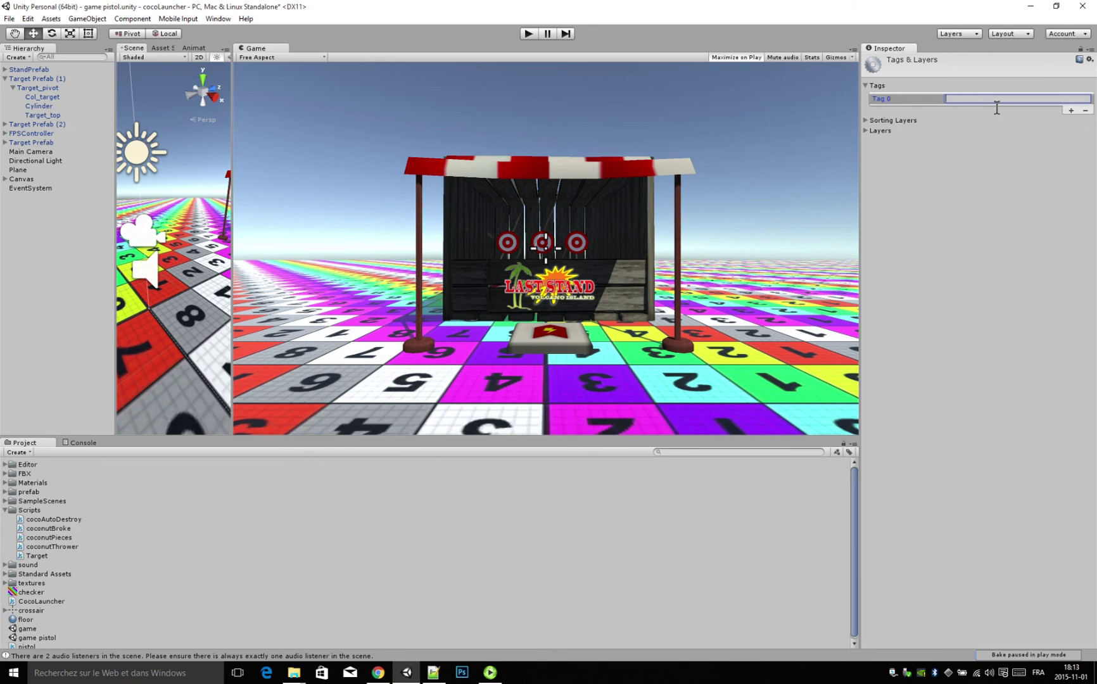
text(target)
key(Return)
click(40, 98)
click(47, 57)
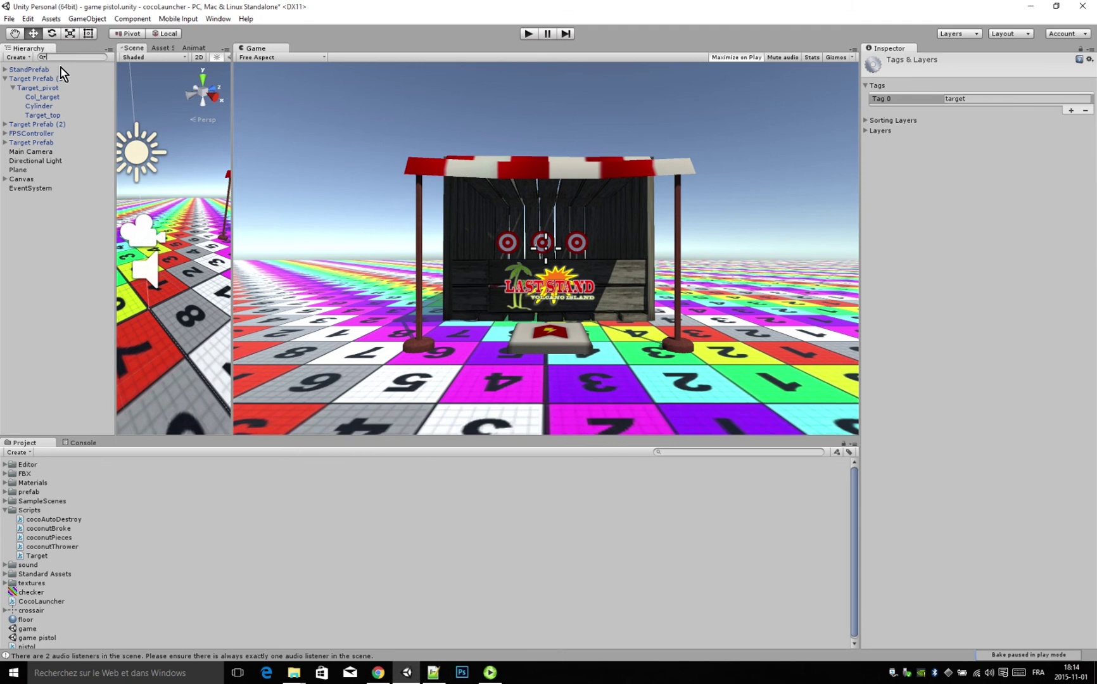
Filter the Hierarchy for Col_target, select all three results, and set their Tag to target
text(Col)
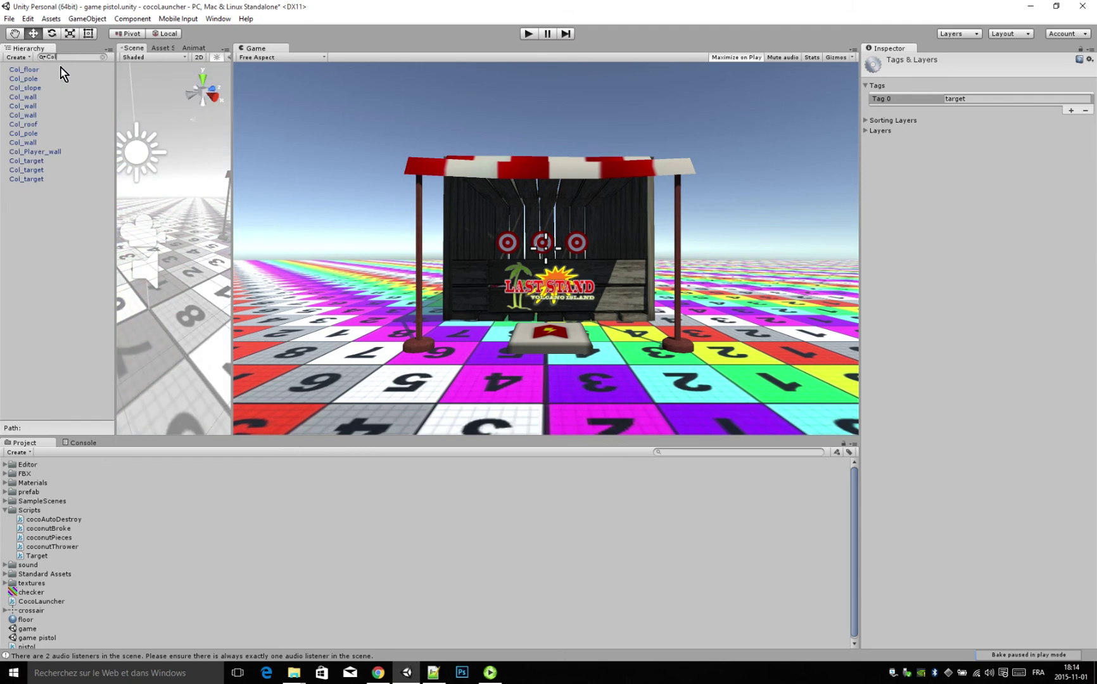
text(_)
text(target)
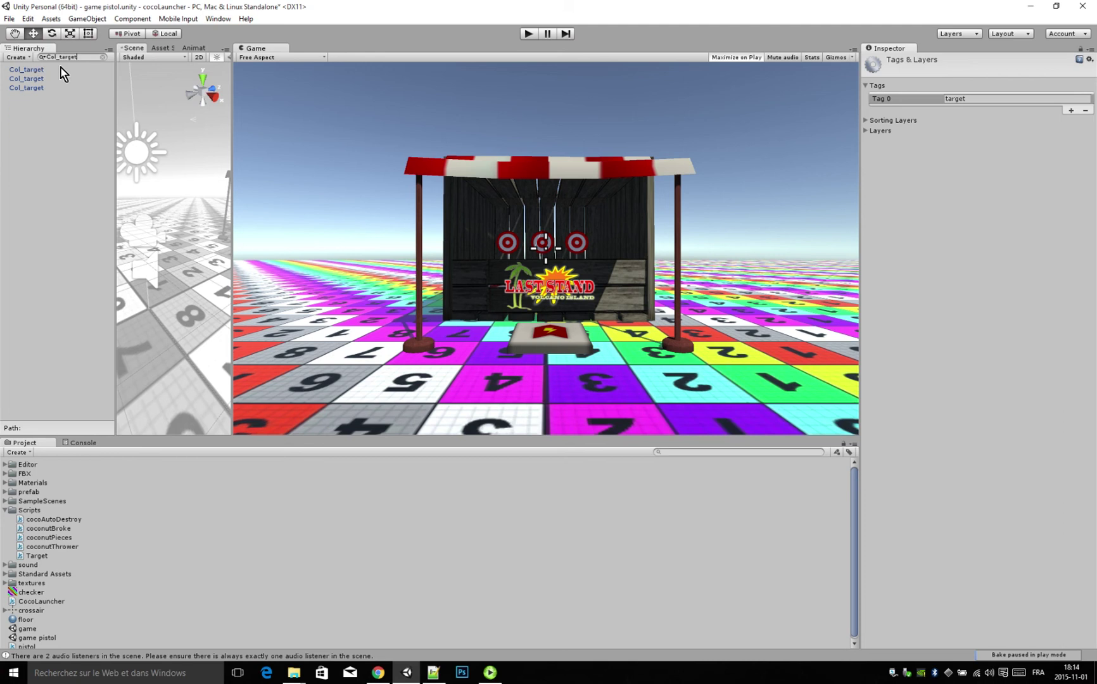
click(29, 89)
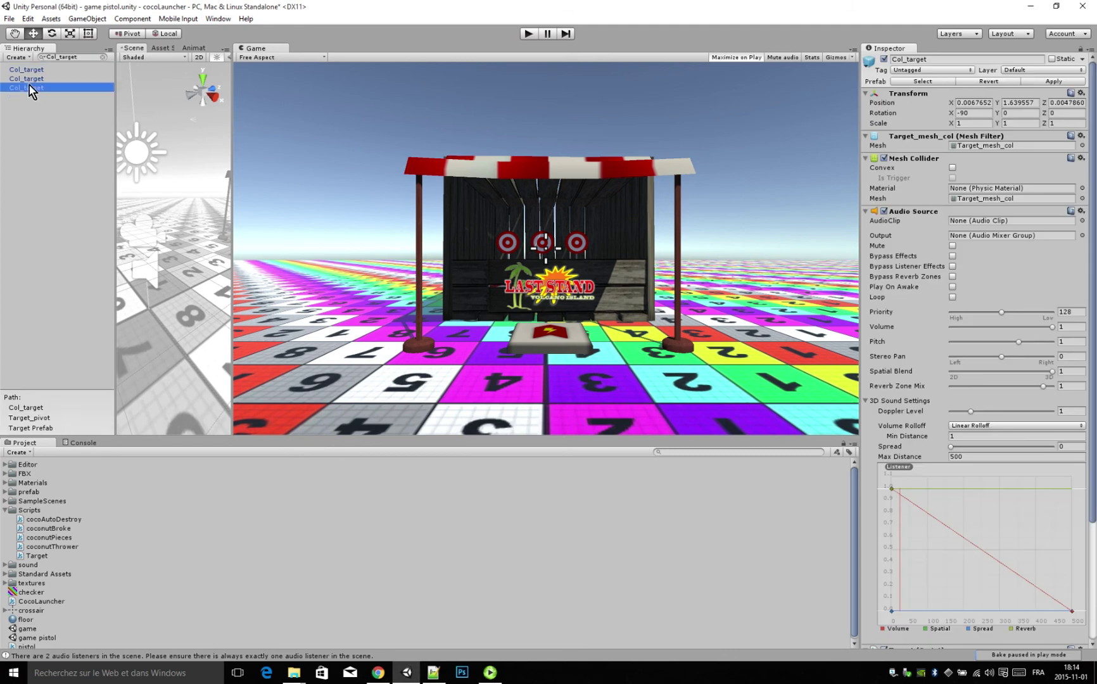
key(ctrl+a)
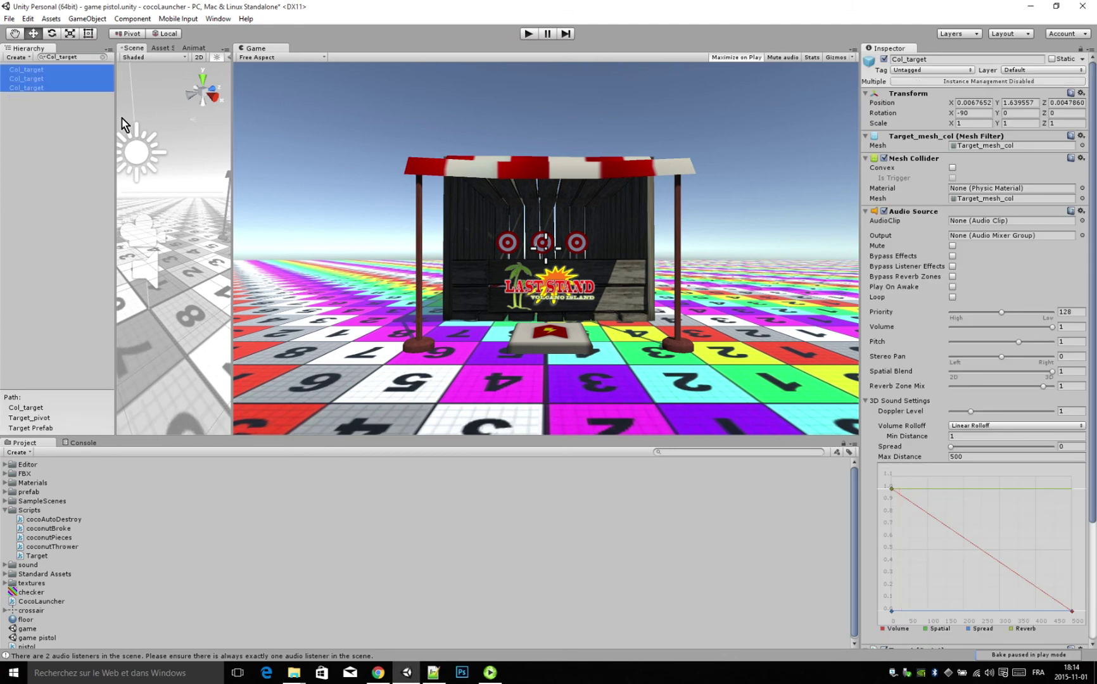
click(916, 70)
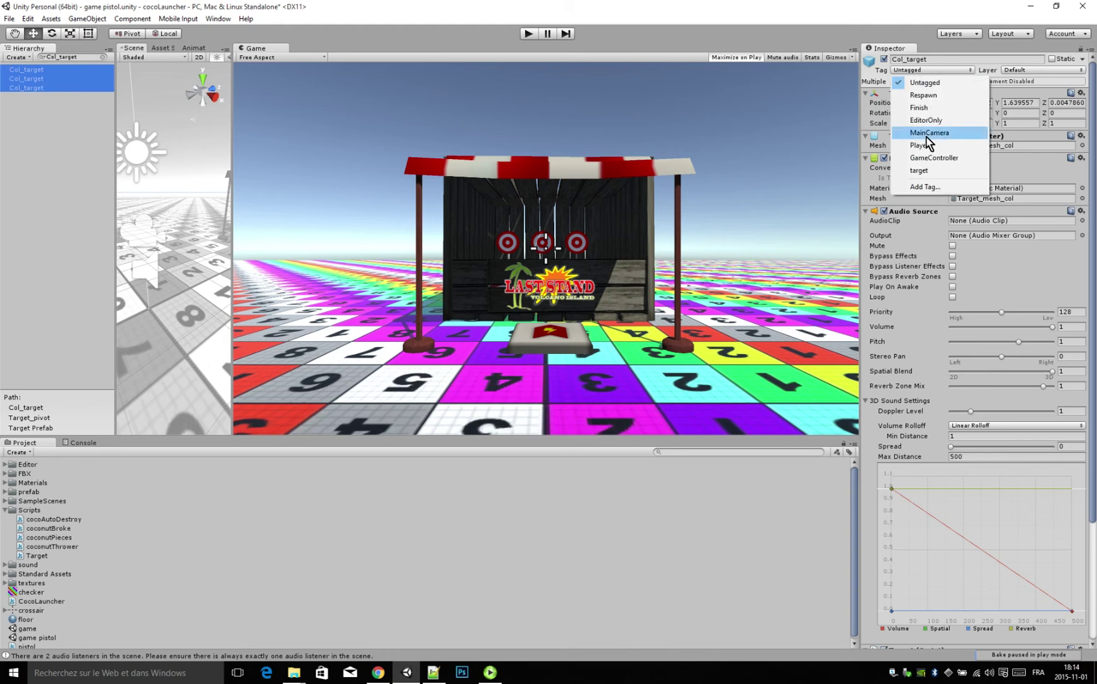
click(920, 172)
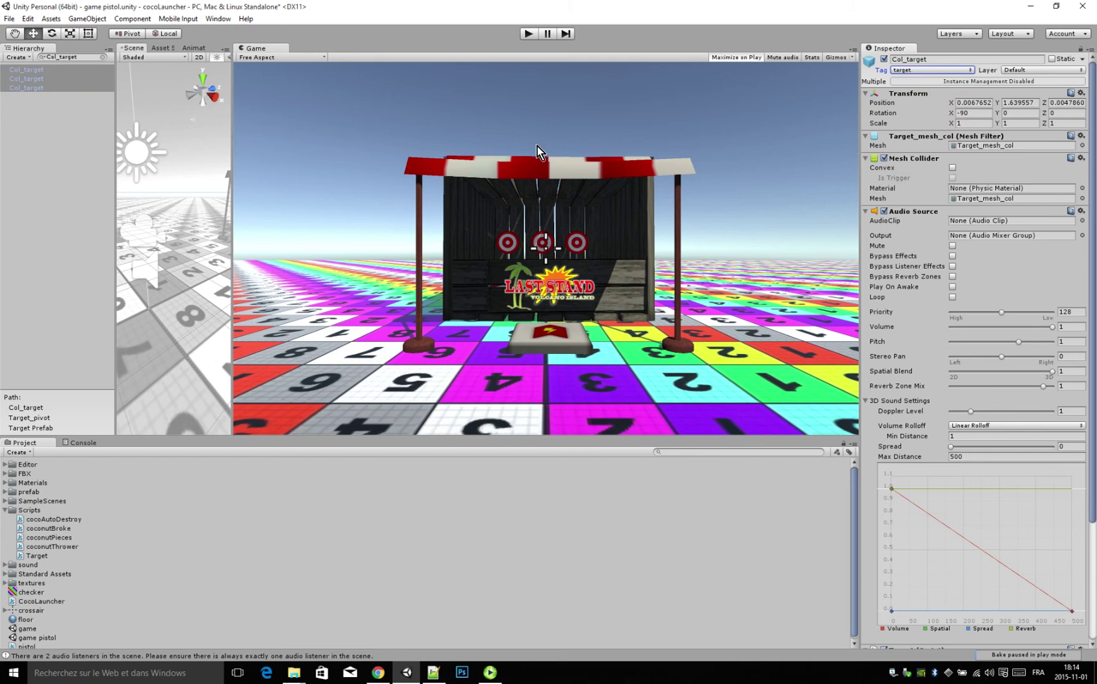
click(71, 157)
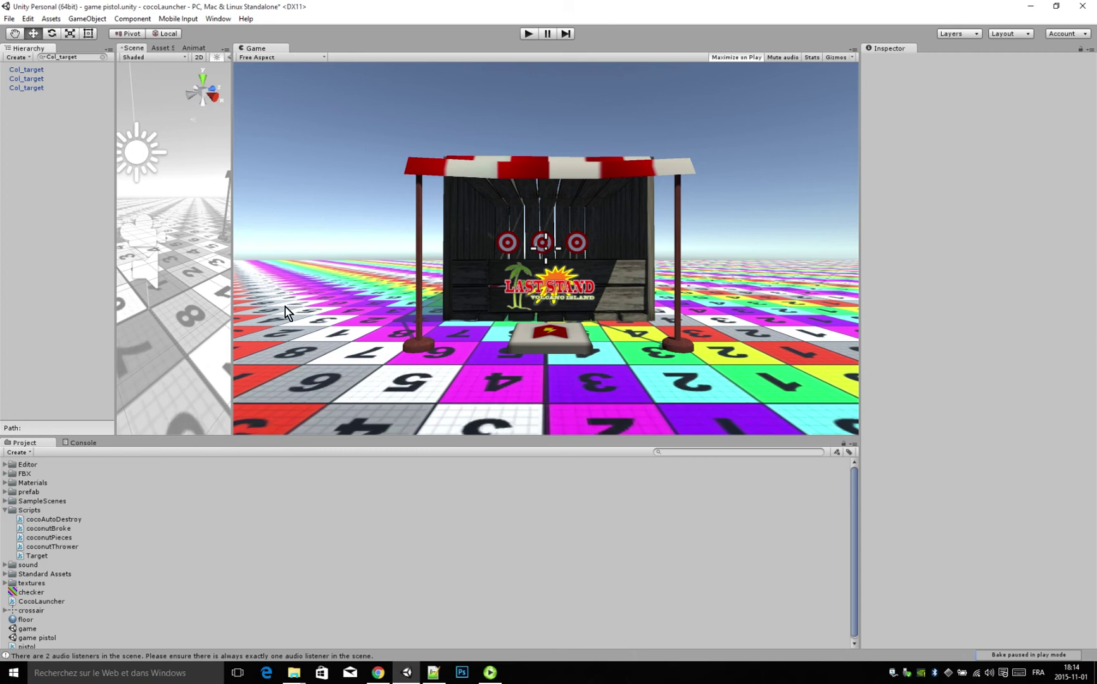
click(103, 57)
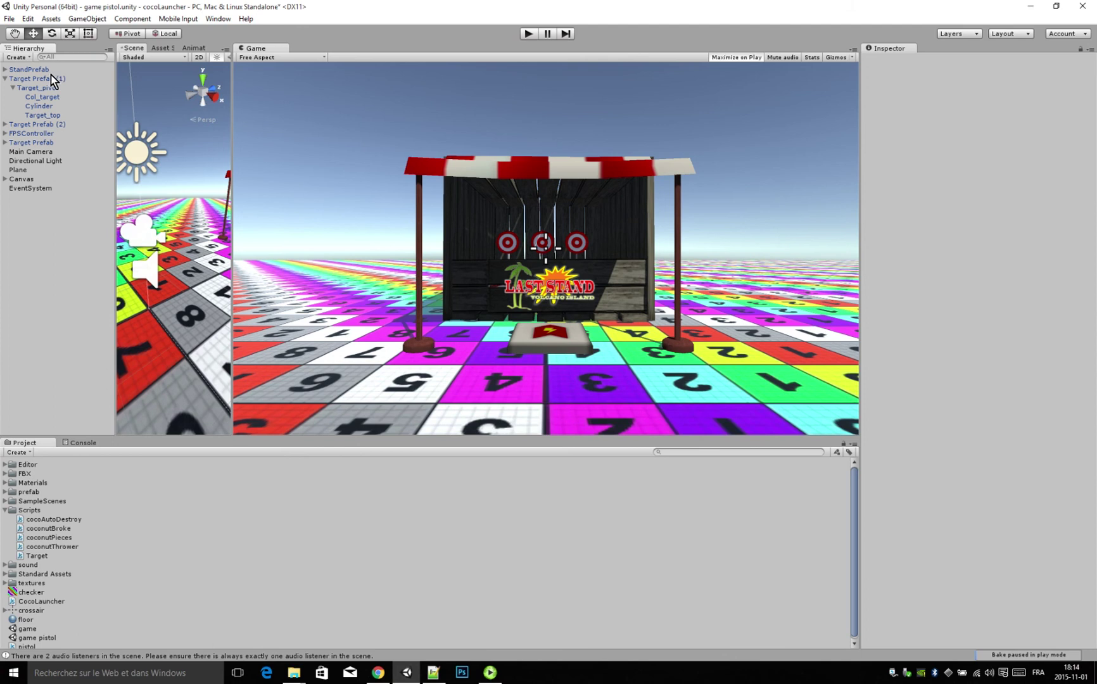
Under StandPrefab, set Col_Player_wall's Layer to Ignore Raycast
click(5, 79)
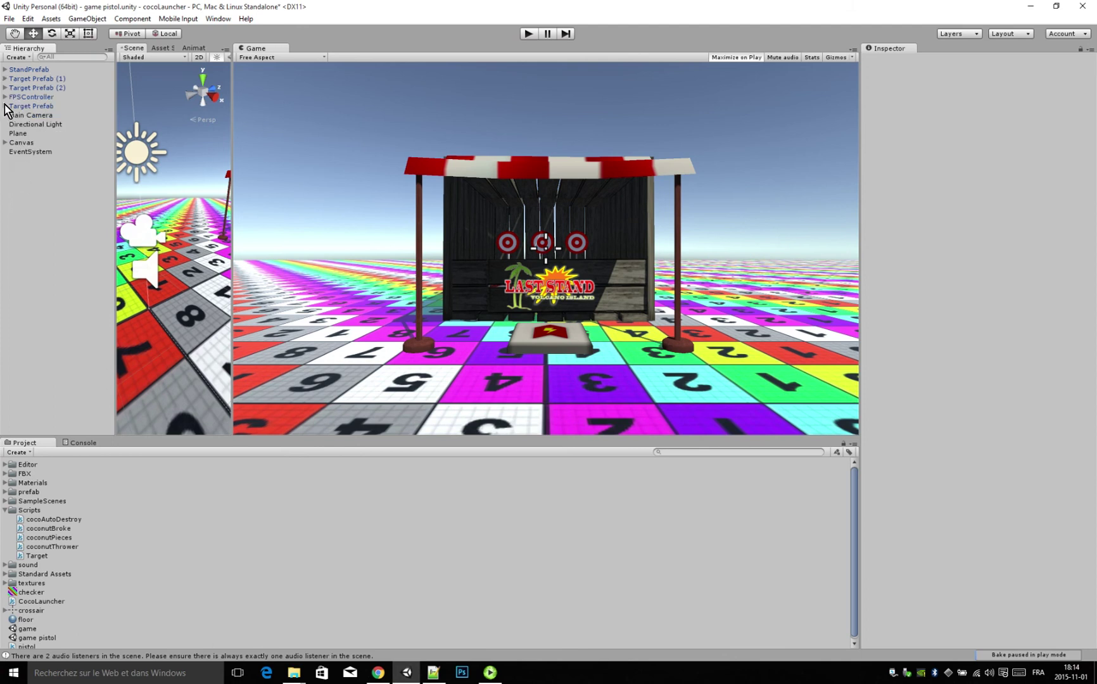
click(5, 69)
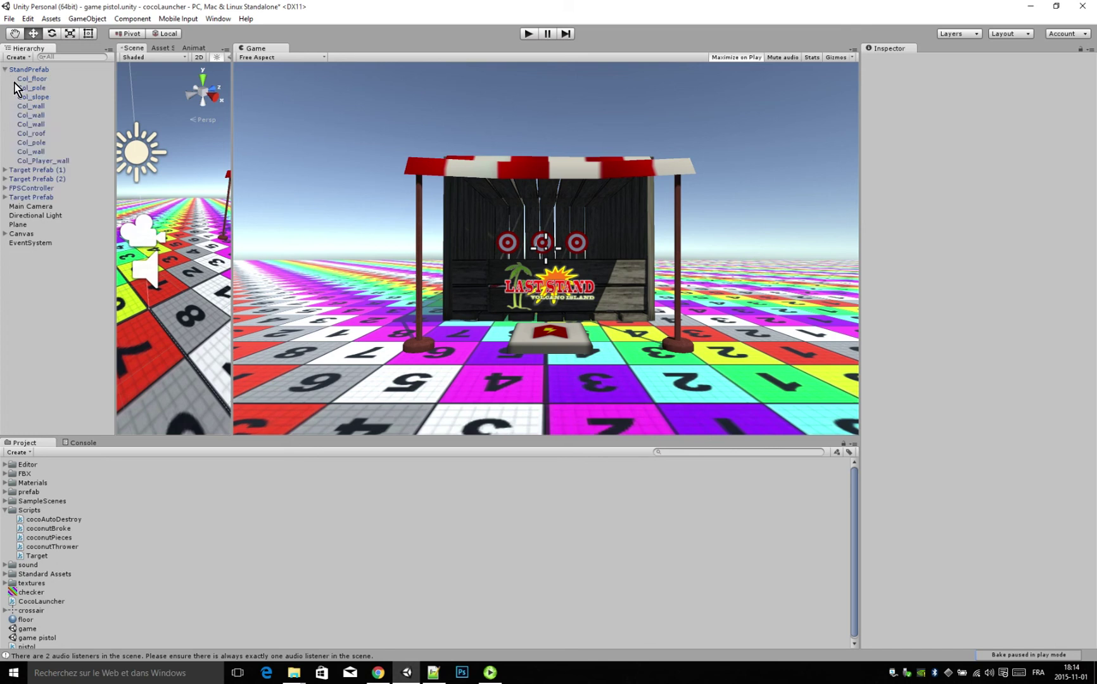
click(41, 161)
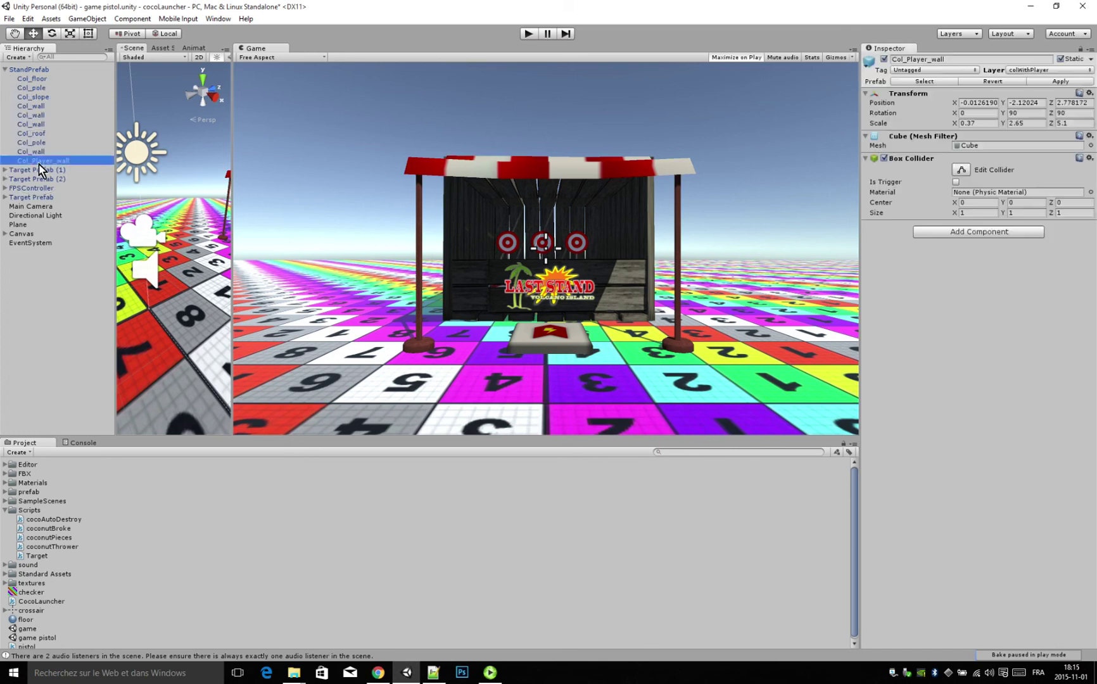
click(1031, 71)
click(1026, 72)
click(1025, 70)
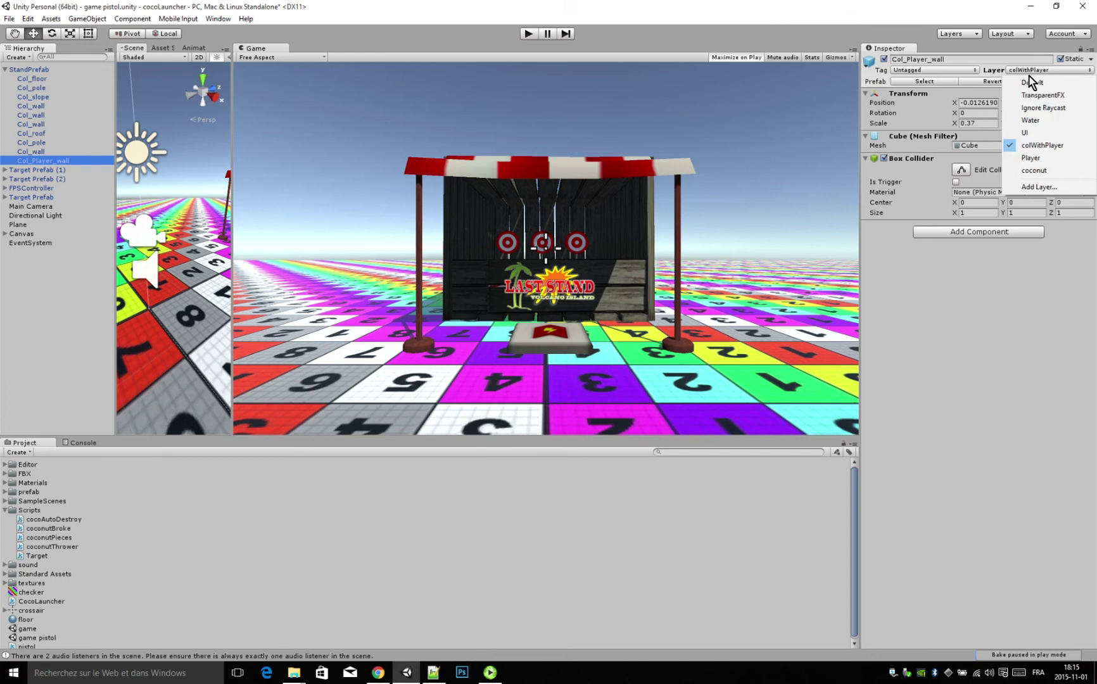
click(1036, 107)
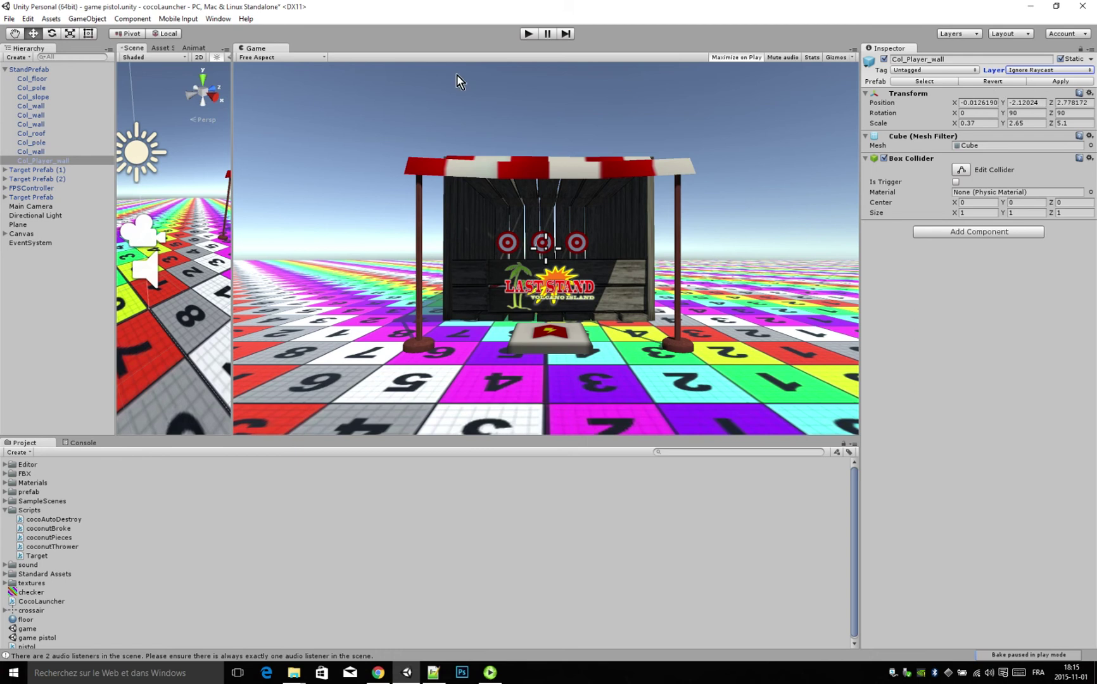
Open Edit > Project Settings > Physics
click(30, 19)
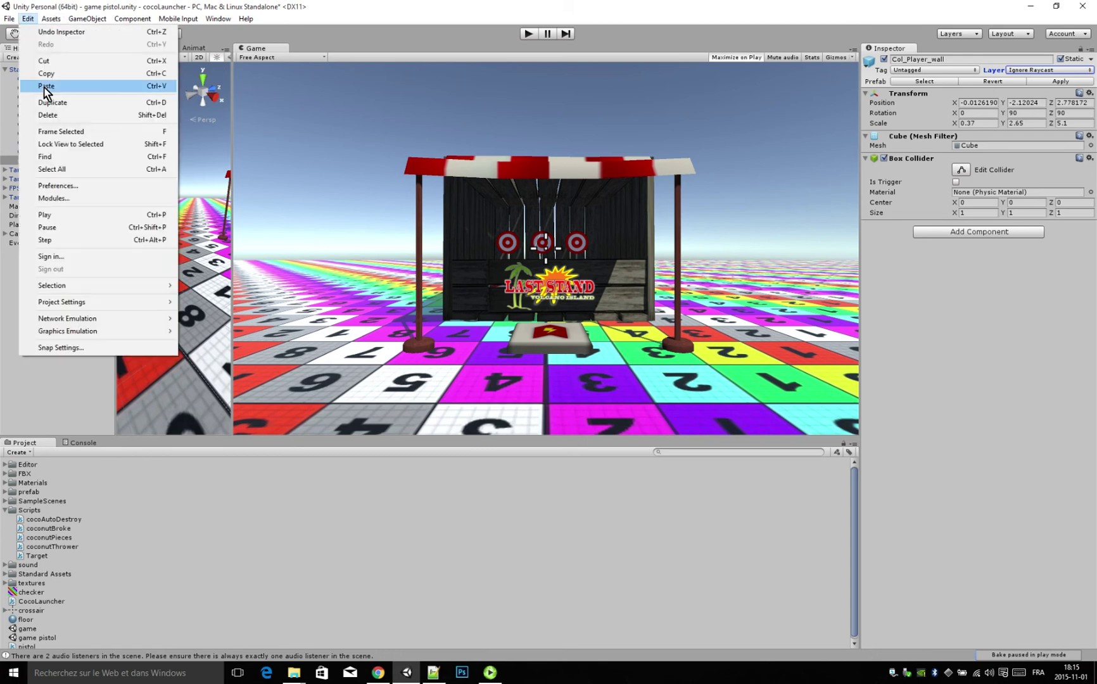
click(144, 302)
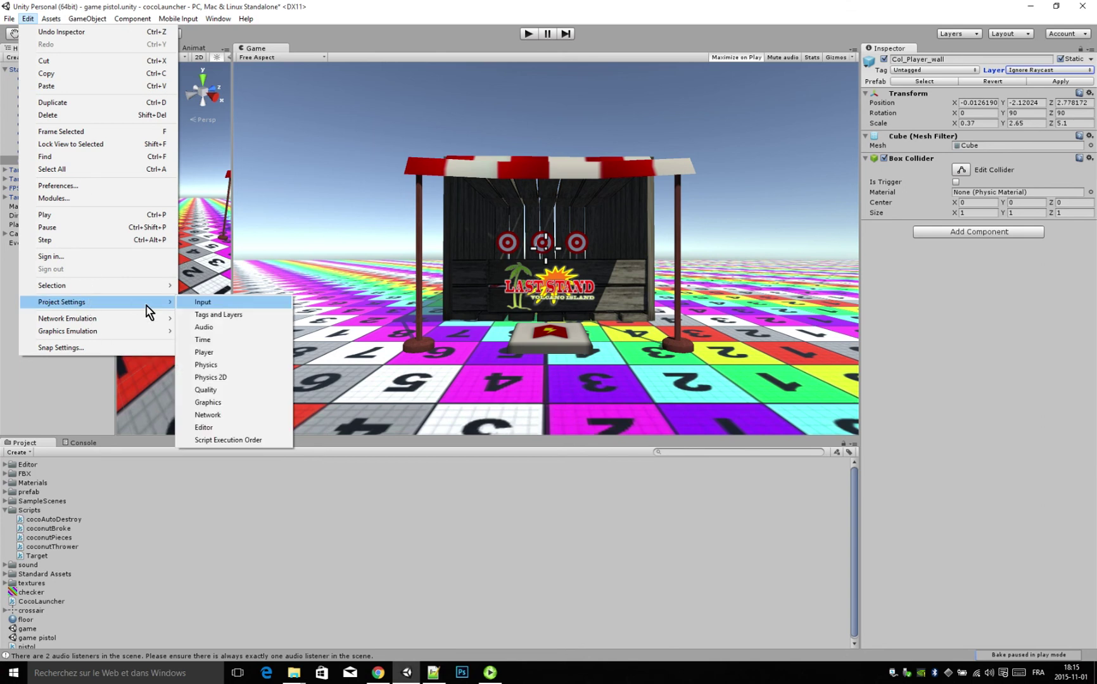
click(242, 365)
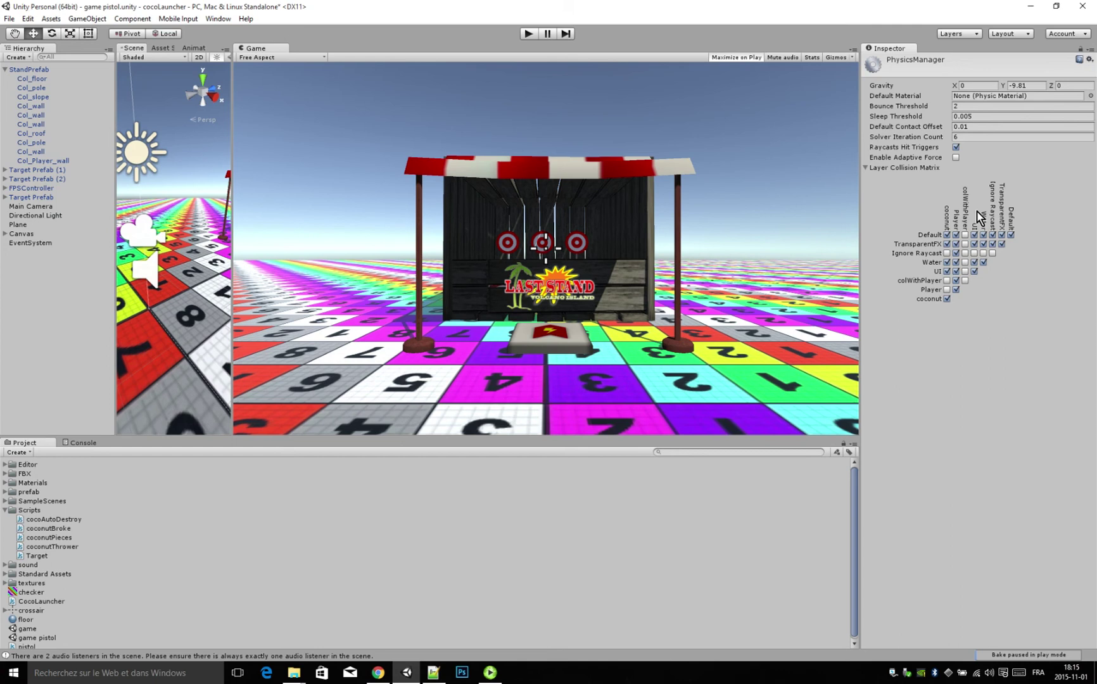
Toggle the Ignore Raycast row in the Layer Collision Matrix, leaving its coconut collision off
click(965, 253)
click(974, 253)
click(983, 253)
click(992, 252)
click(947, 253)
click(947, 253)
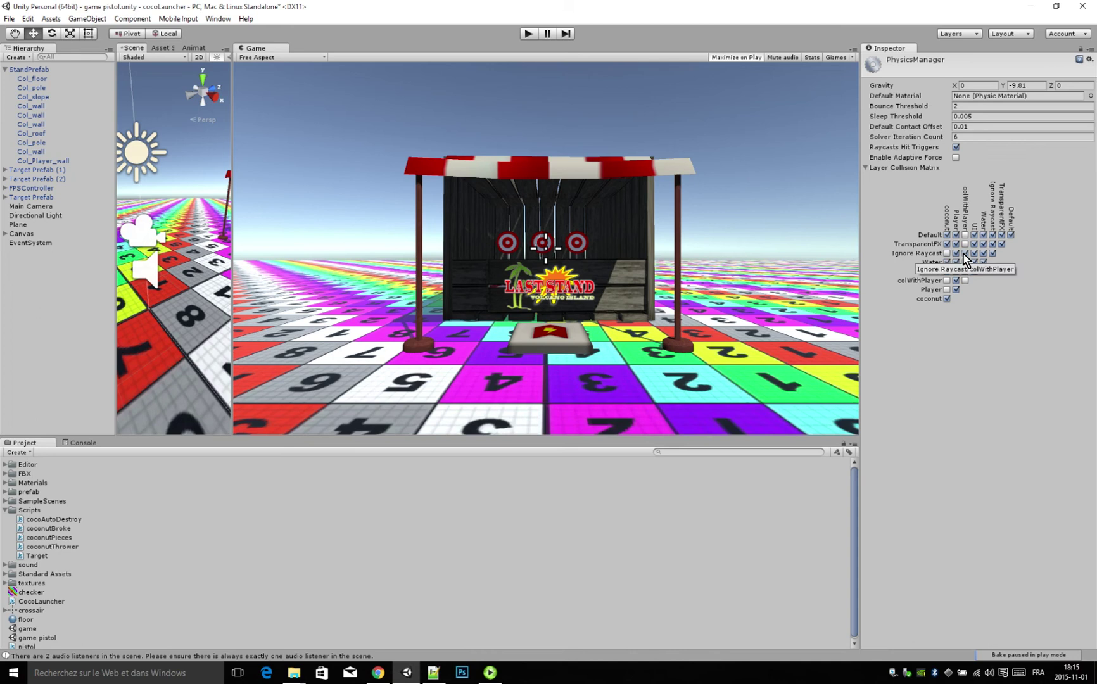
click(992, 253)
click(983, 253)
click(973, 253)
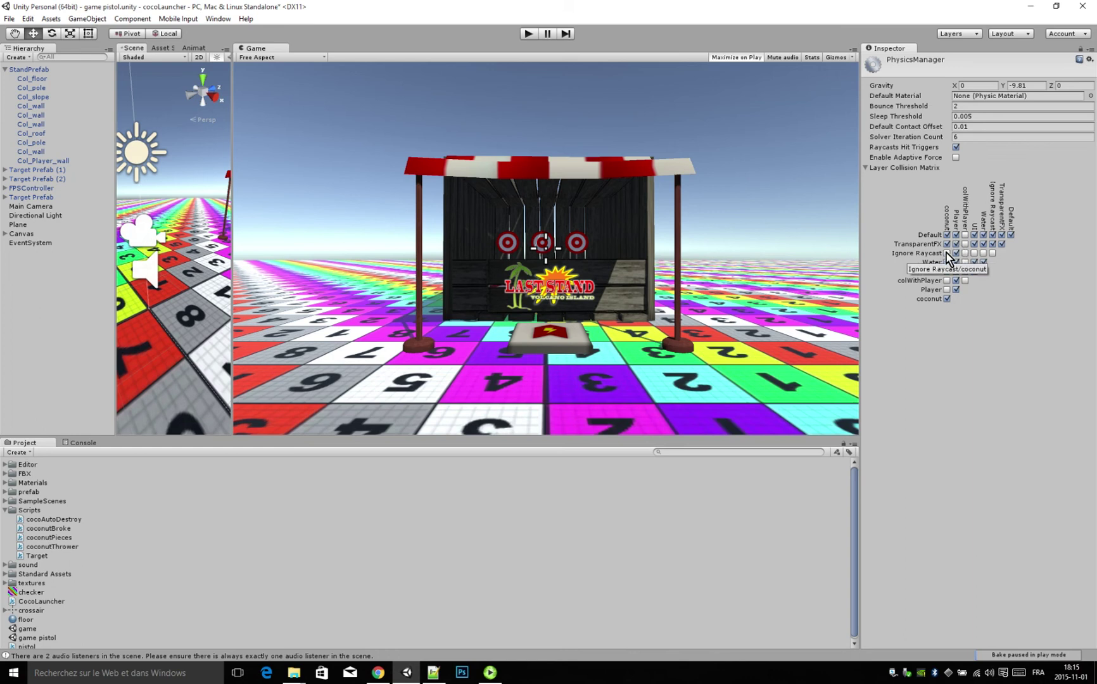
click(947, 254)
click(947, 254)
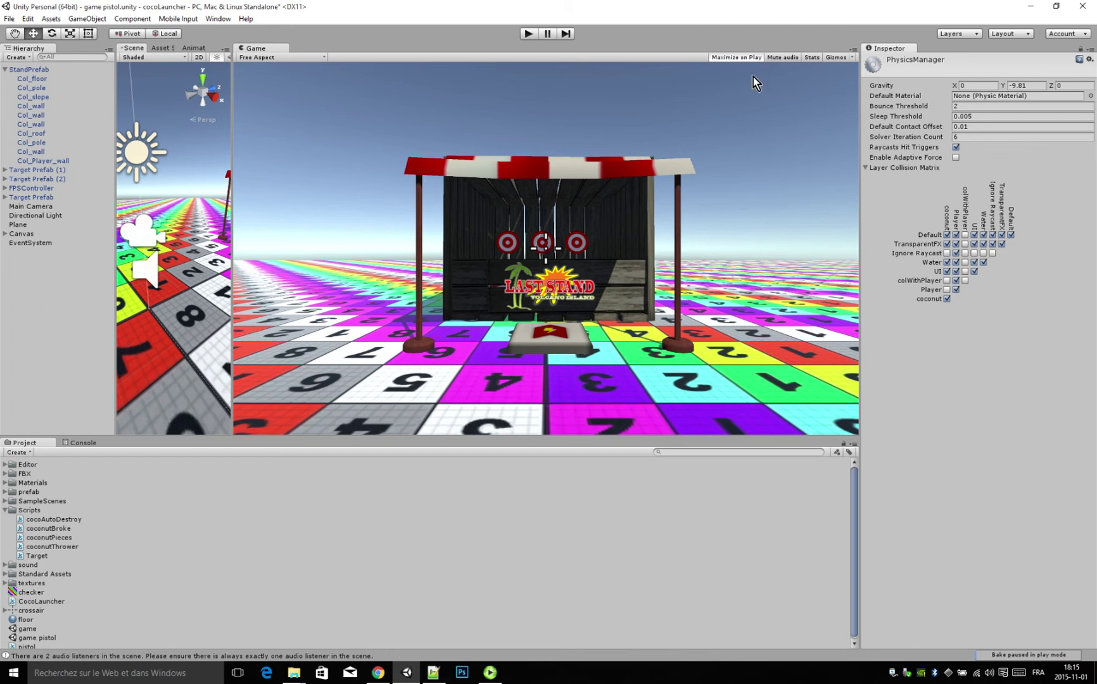
click(865, 167)
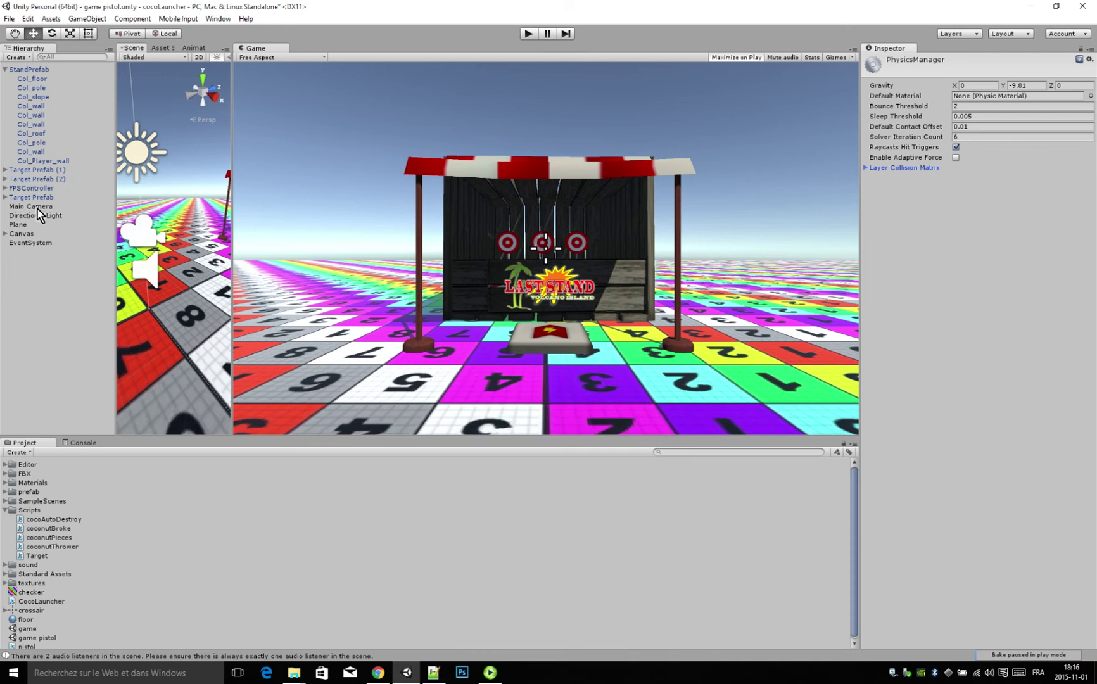
Expand FPSController, select FirstPersonCharacter, and locate the pistol script asset
click(5, 188)
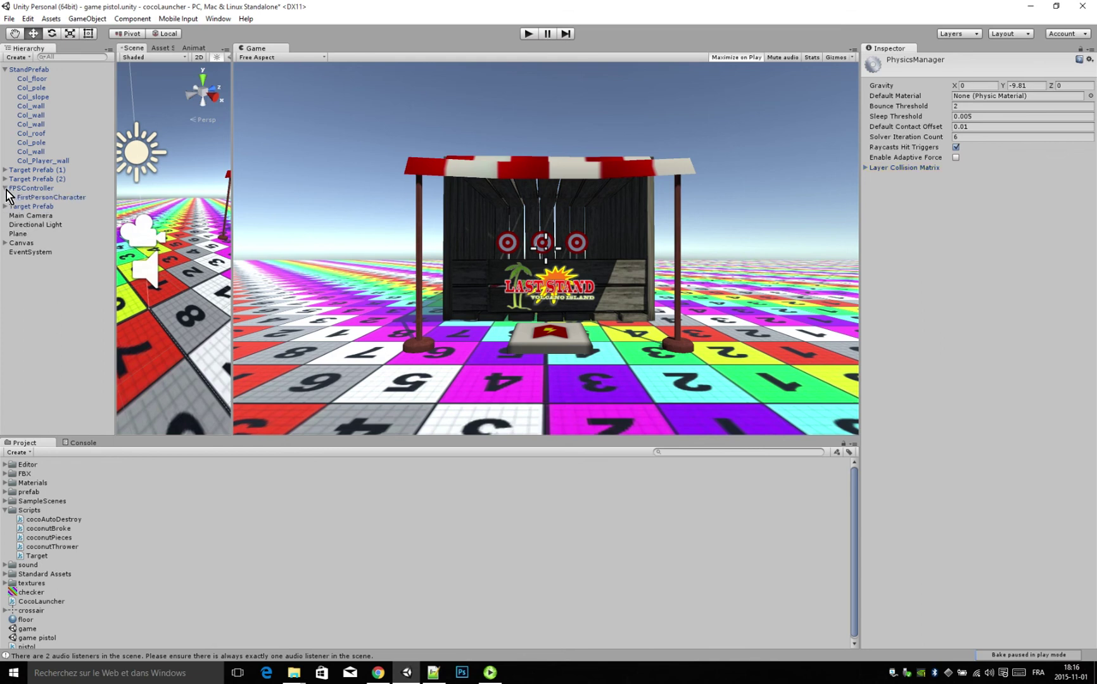
click(39, 198)
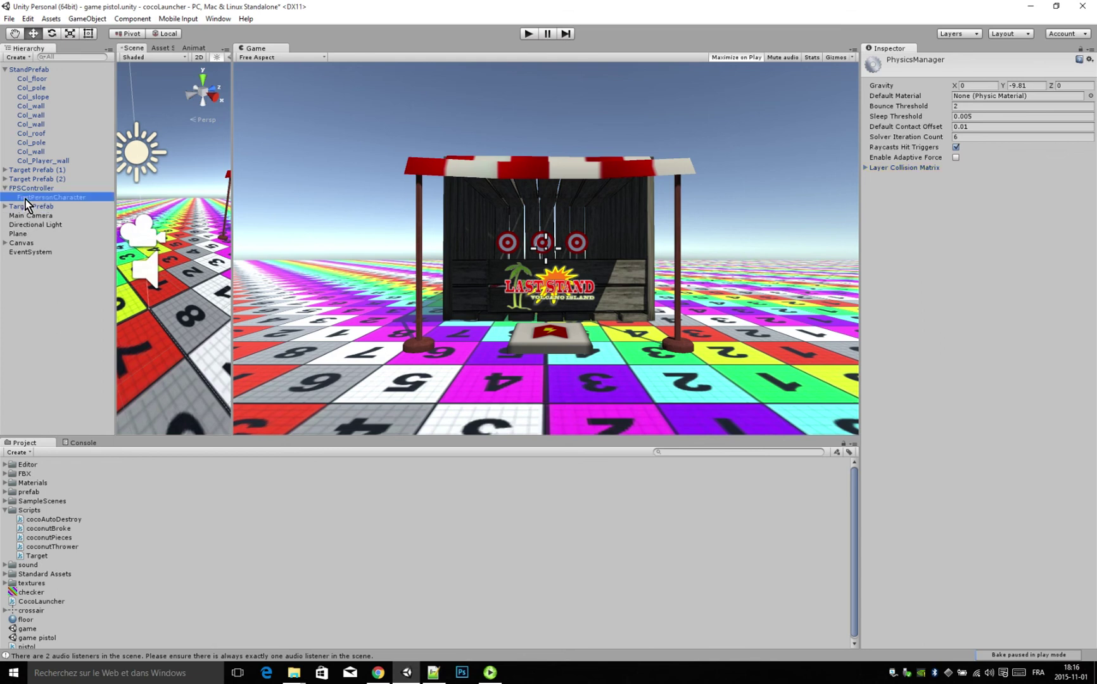
click(41, 199)
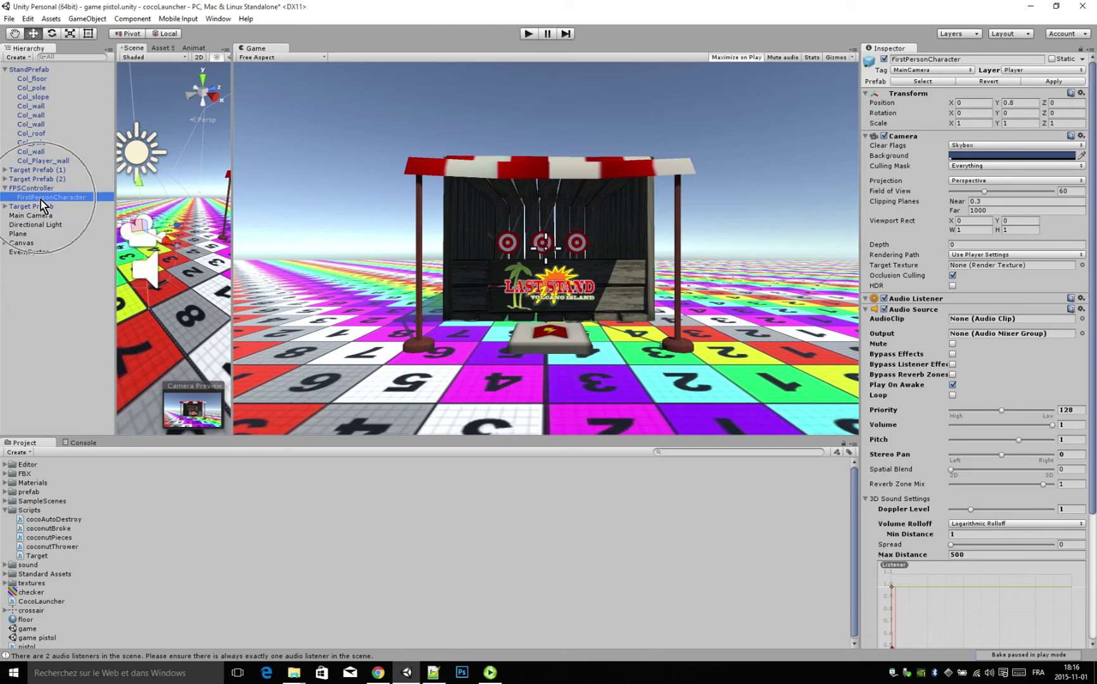
scroll(903, 551, down, 5)
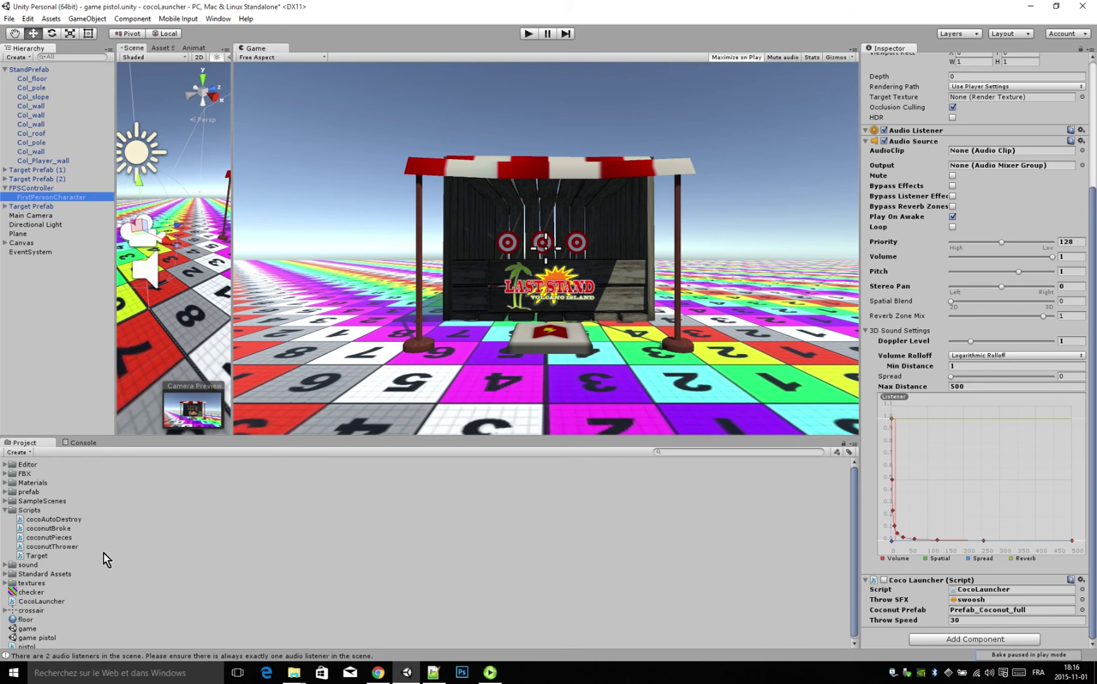
scroll(77, 572, down, 1)
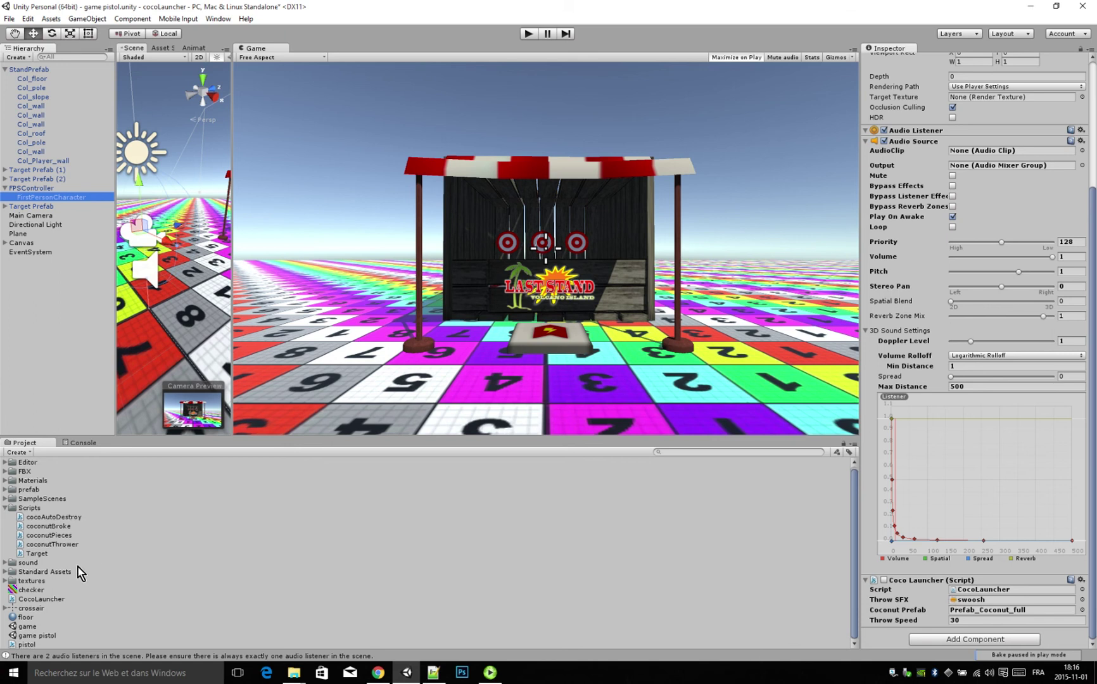
click(28, 645)
ctrl+click(29, 645)
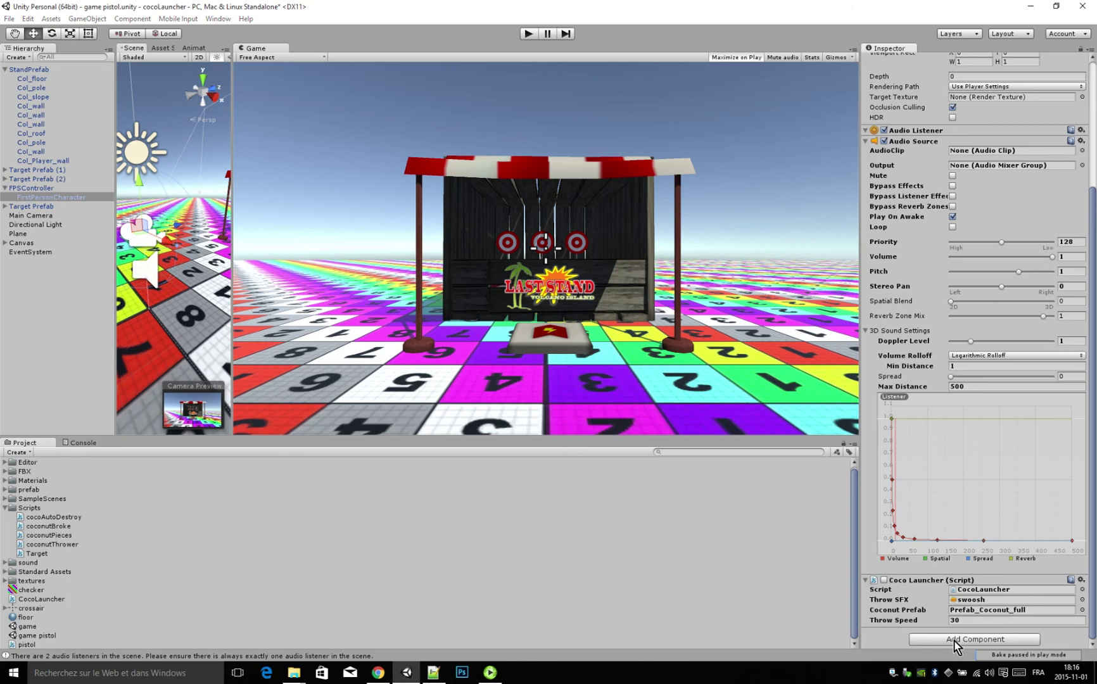
Add the Pistol script to FirstPersonCharacter through Add Component > Scripts
click(954, 643)
scroll(957, 610, down, 1)
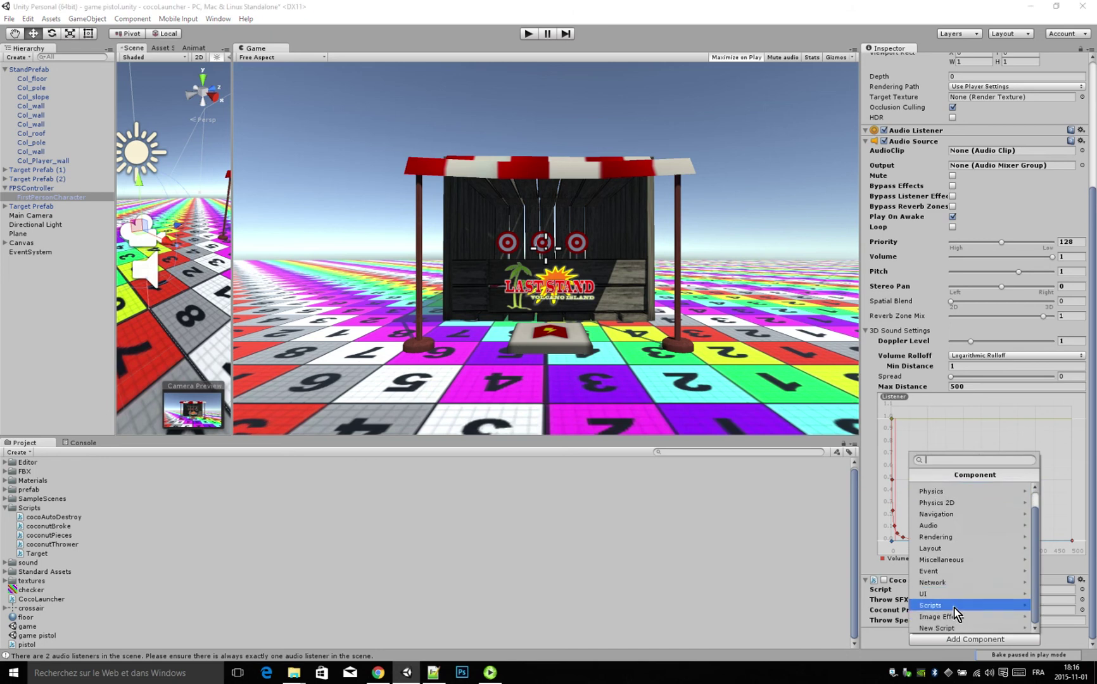
click(957, 610)
scroll(957, 610, down, 2)
scroll(976, 609, down, 3)
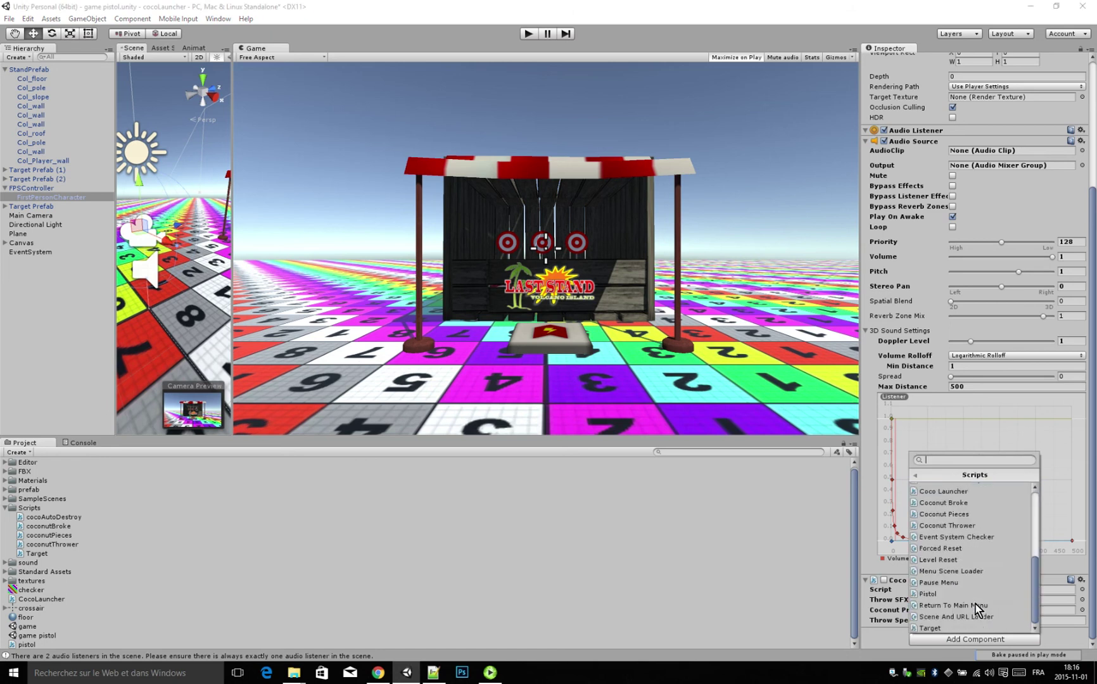
click(955, 595)
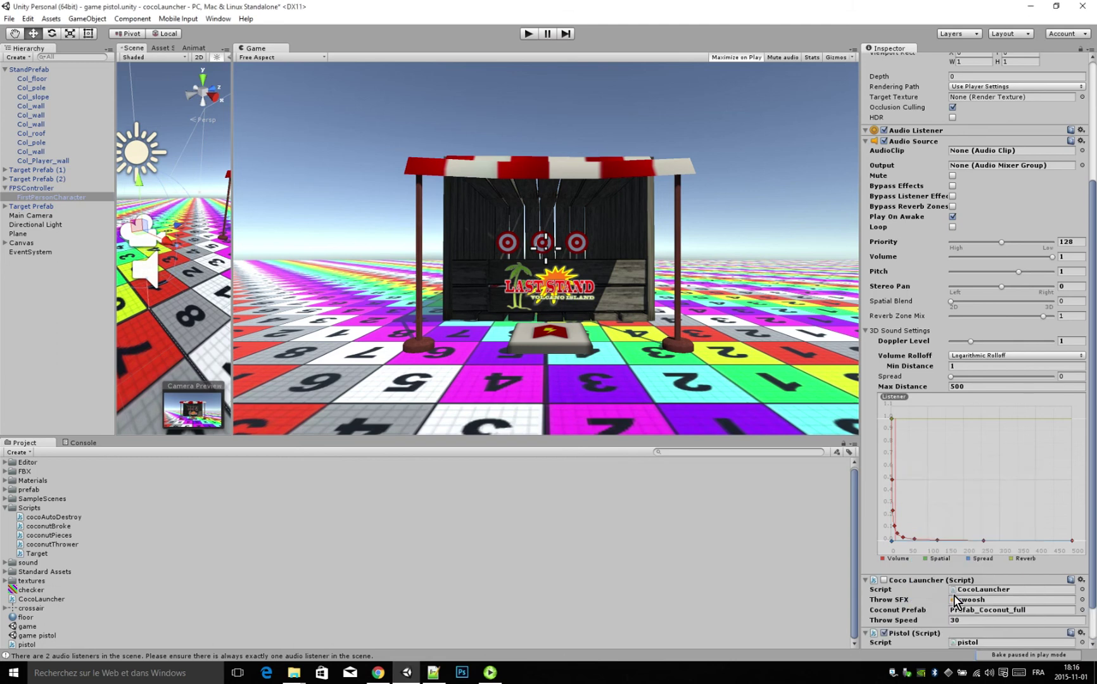
scroll(955, 600, down, 2)
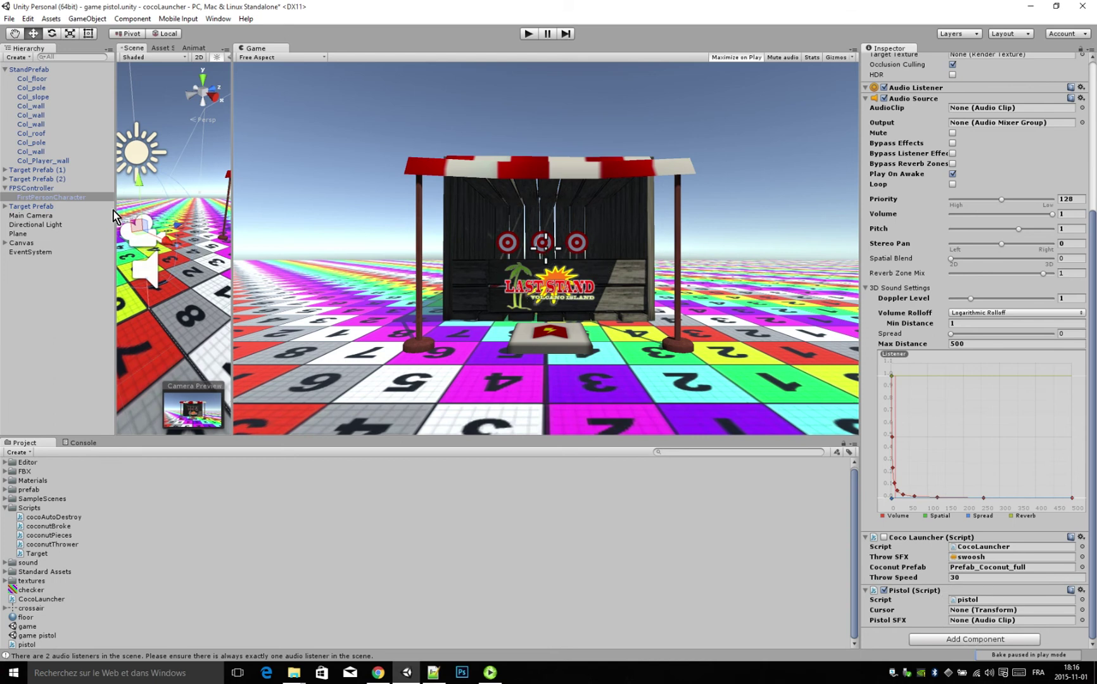
Assign the Canvas's Image to the Cursor field of FirstPersonCharacter's Pistol script
click(13, 244)
click(5, 243)
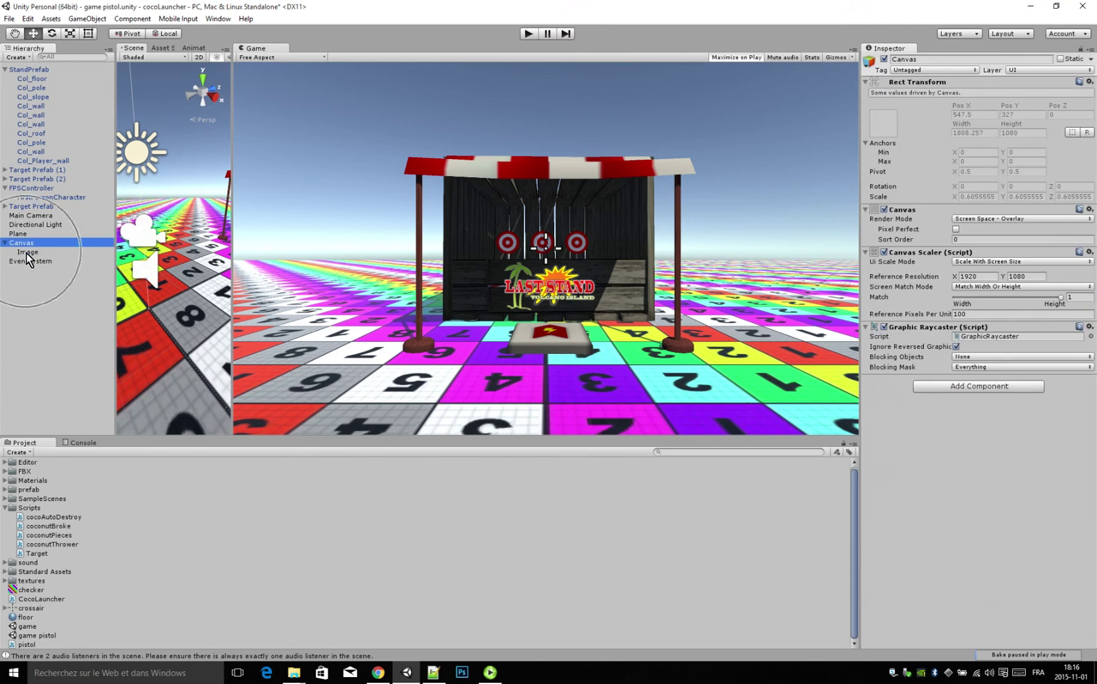
click(39, 198)
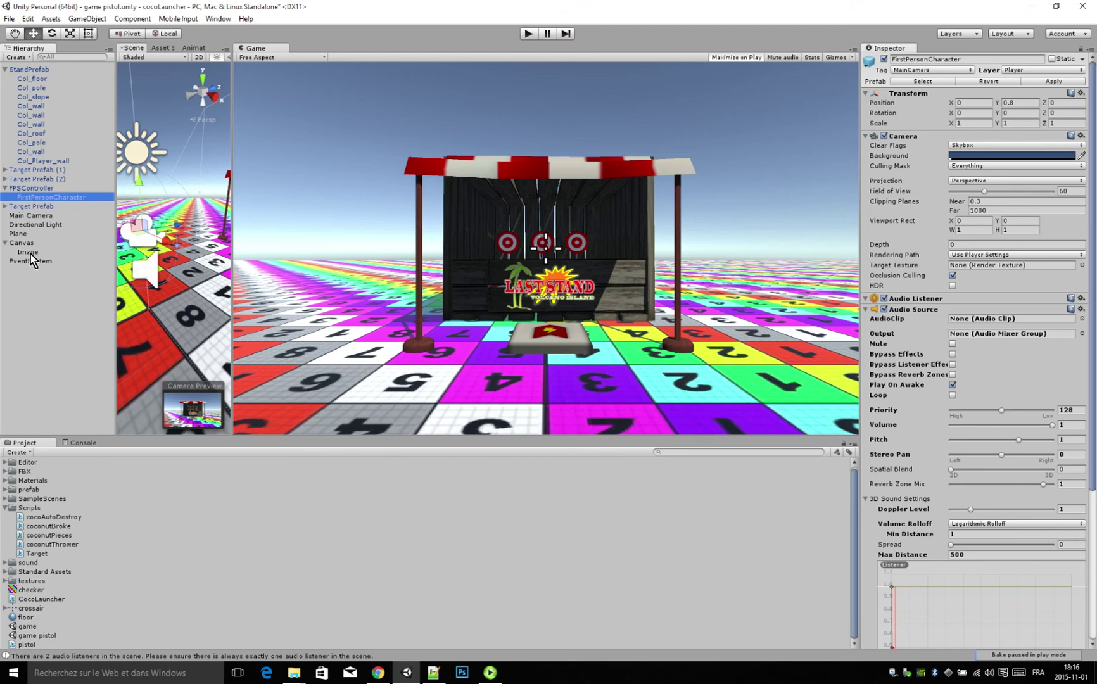
mouse_move(30, 254)
mouse_down()
mouse_move(956, 523)
mouse_move(971, 657)
mouse_up()
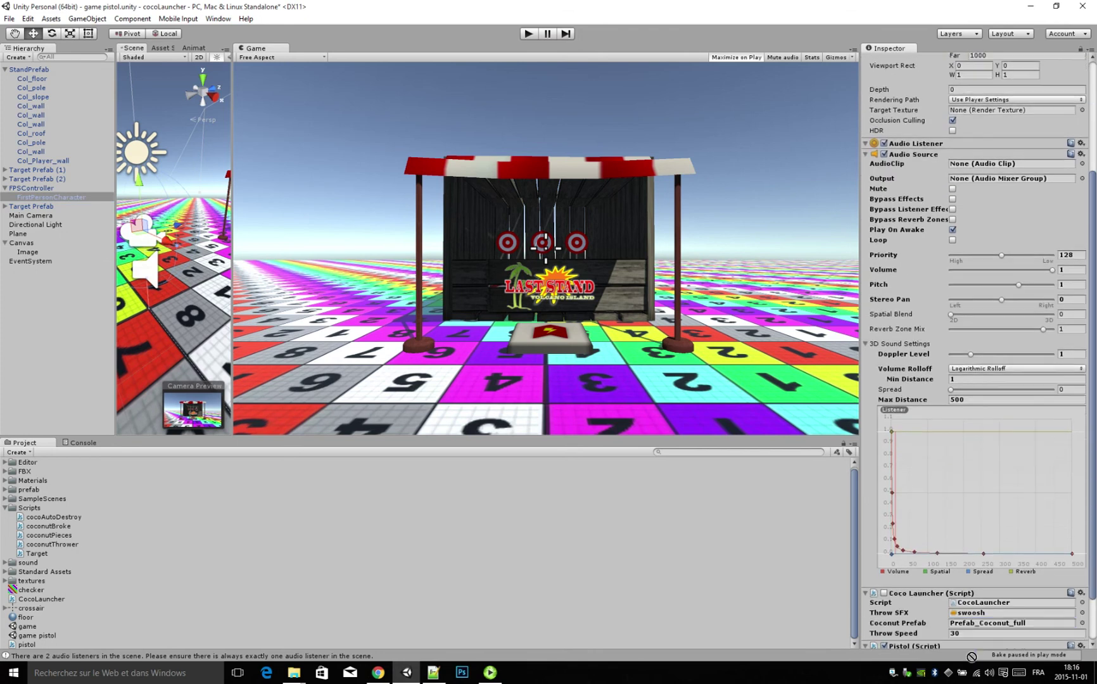
drag(971, 657, 966, 615)
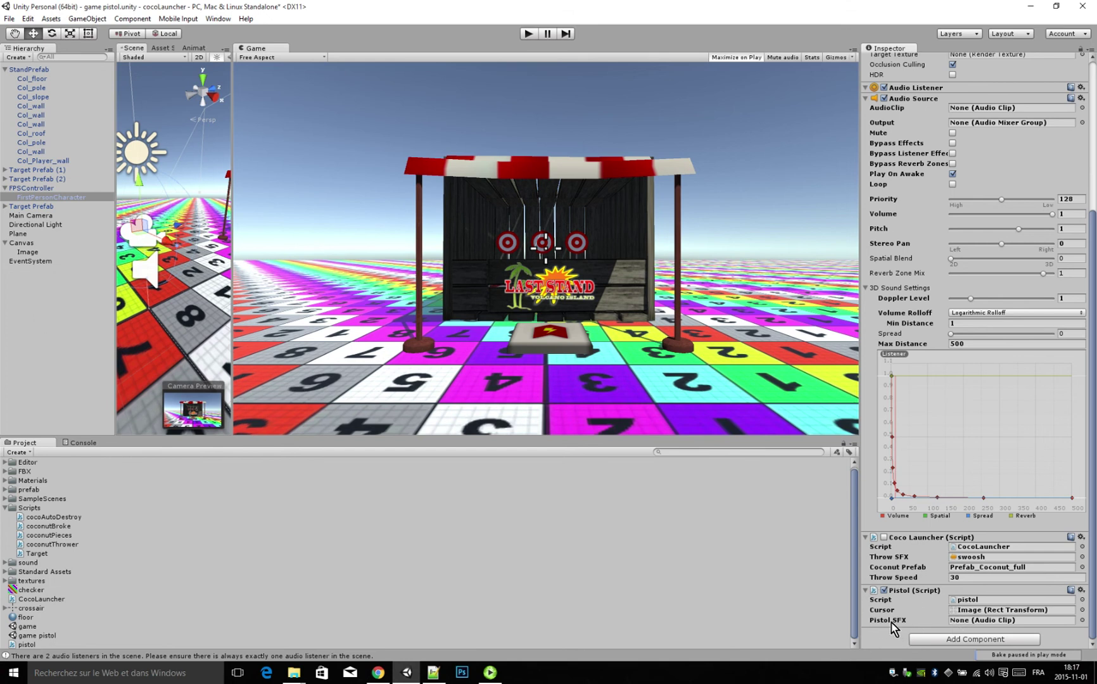
click(5, 508)
mouse_move(507, 7)
mouse_down()
mouse_move(482, 9)
mouse_move(534, 7)
mouse_up()
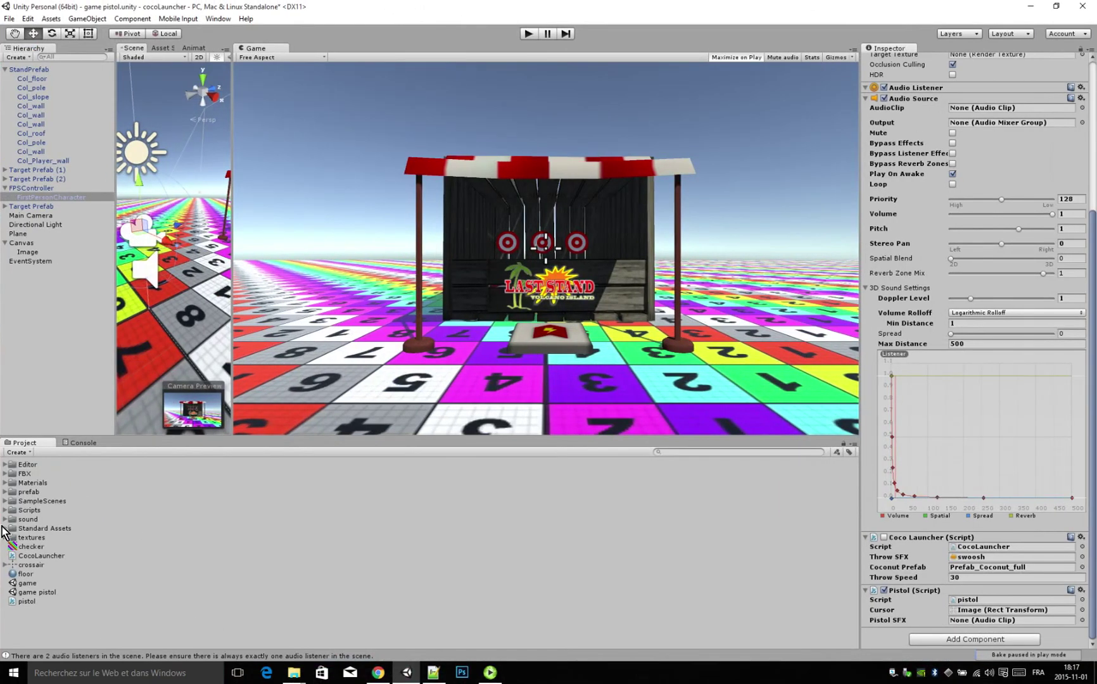
Move the single shot gun clip from the sound folder to the Assets root
click(5, 520)
click(44, 538)
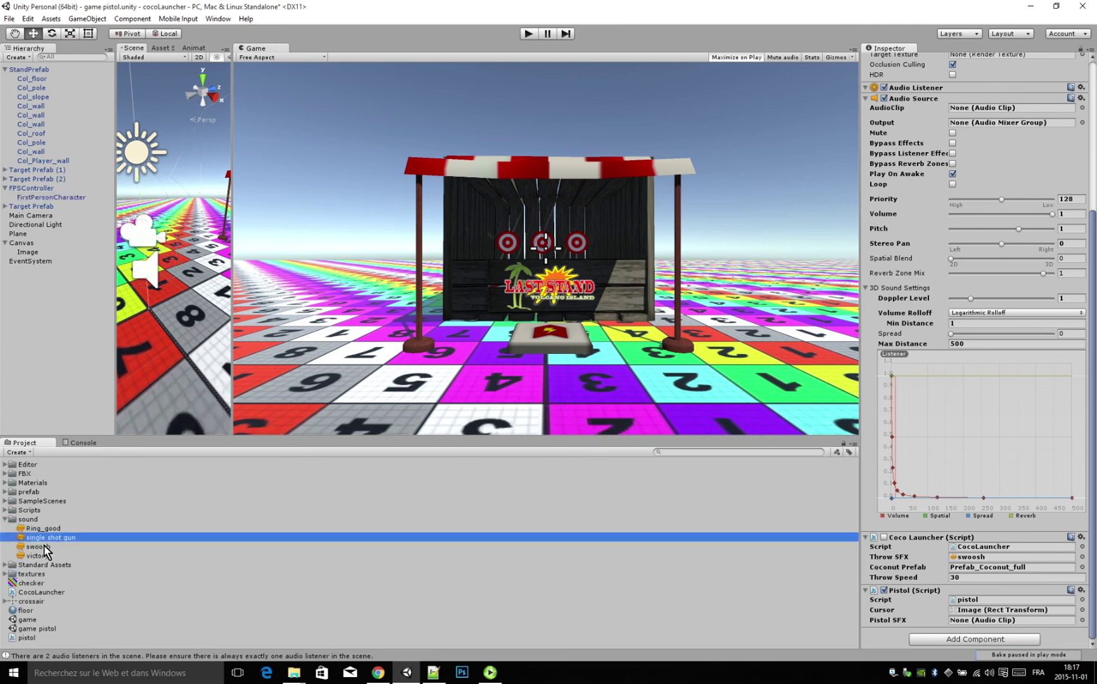
drag(43, 542, 54, 627)
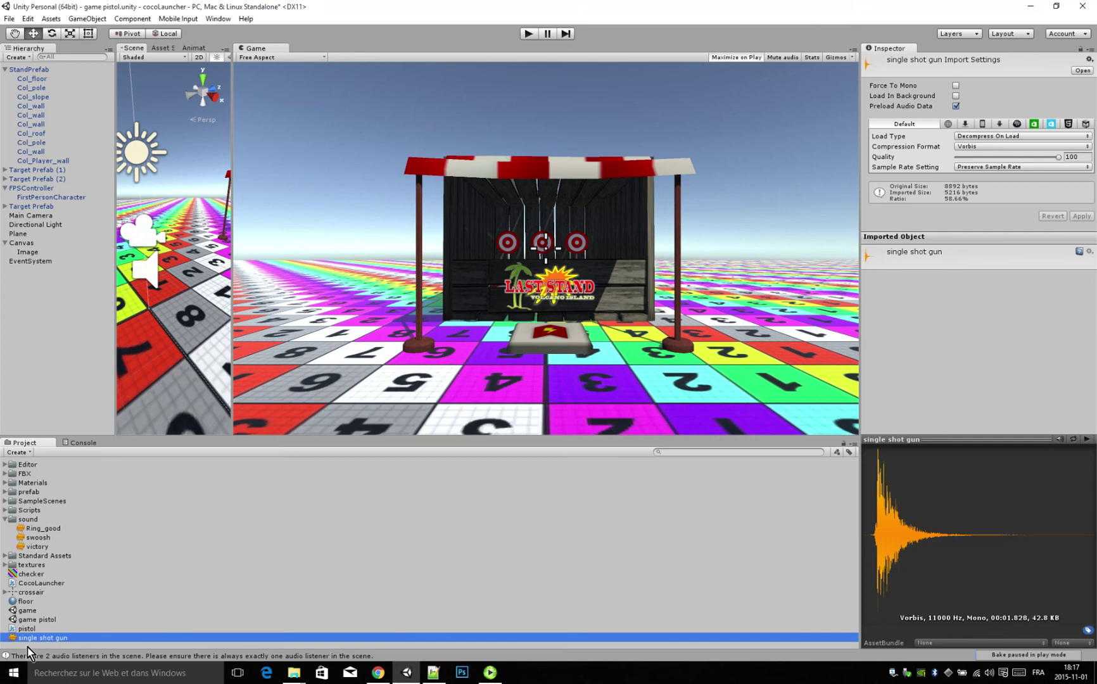
click(6, 518)
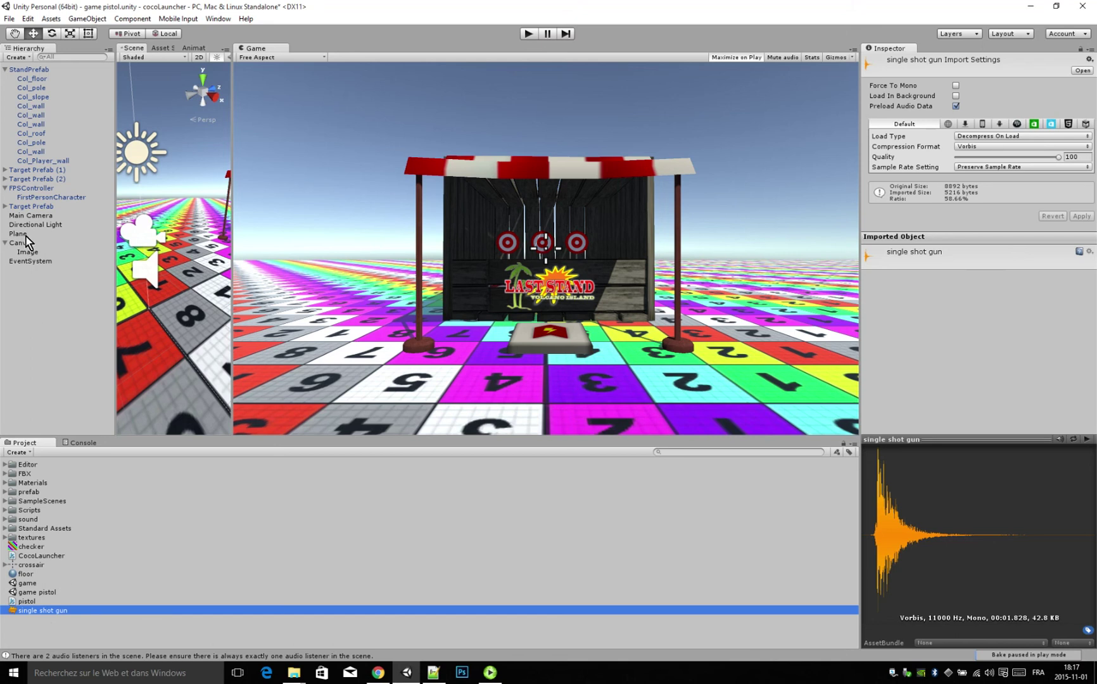
Set FirstPersonCharacter's Pistol SFX field to the single shot gun clip
click(34, 200)
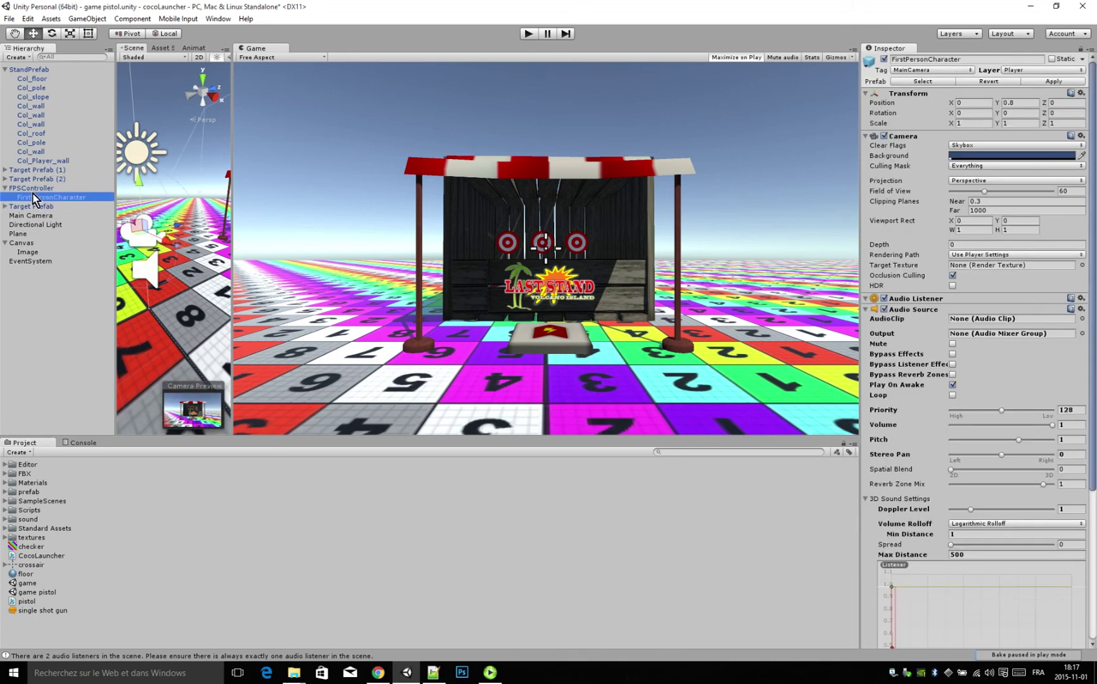
scroll(1026, 611, down, 5)
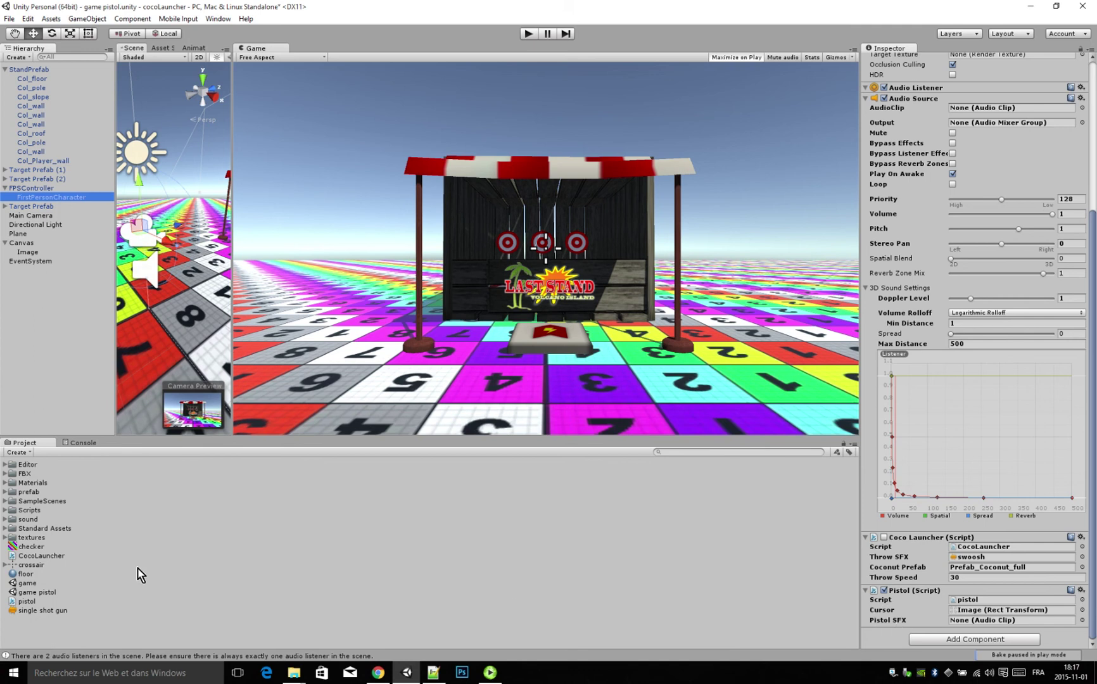
drag(43, 613, 973, 624)
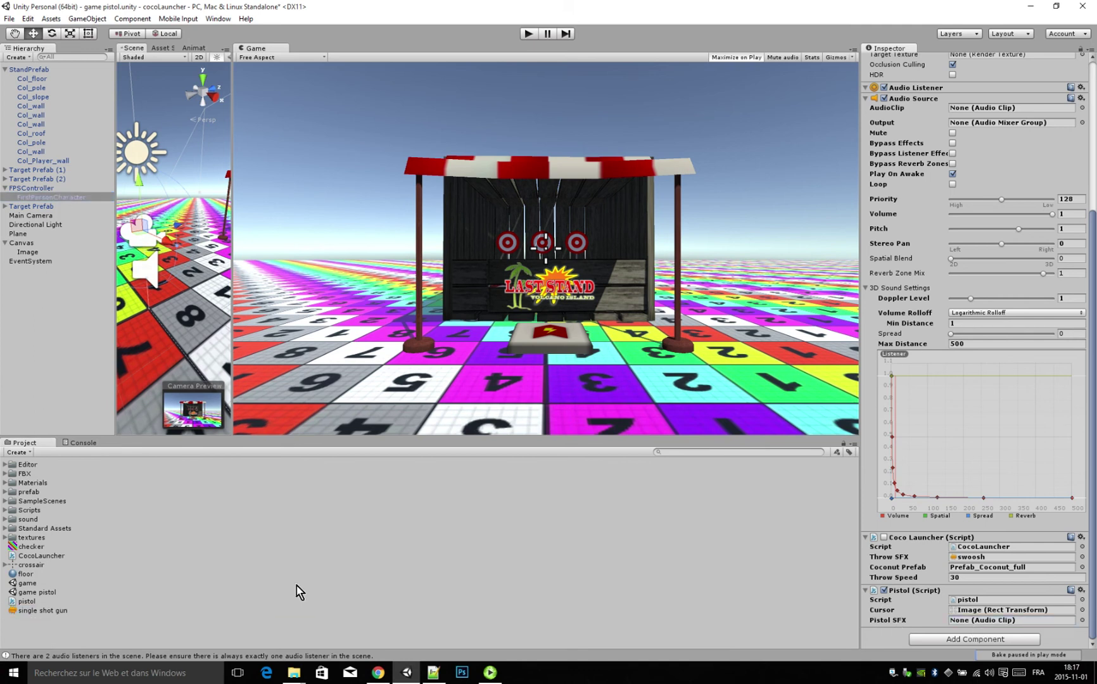
mouse_move(973, 626)
mouse_down()
mouse_move(938, 626)
mouse_move(973, 618)
mouse_up()
click(530, 33)
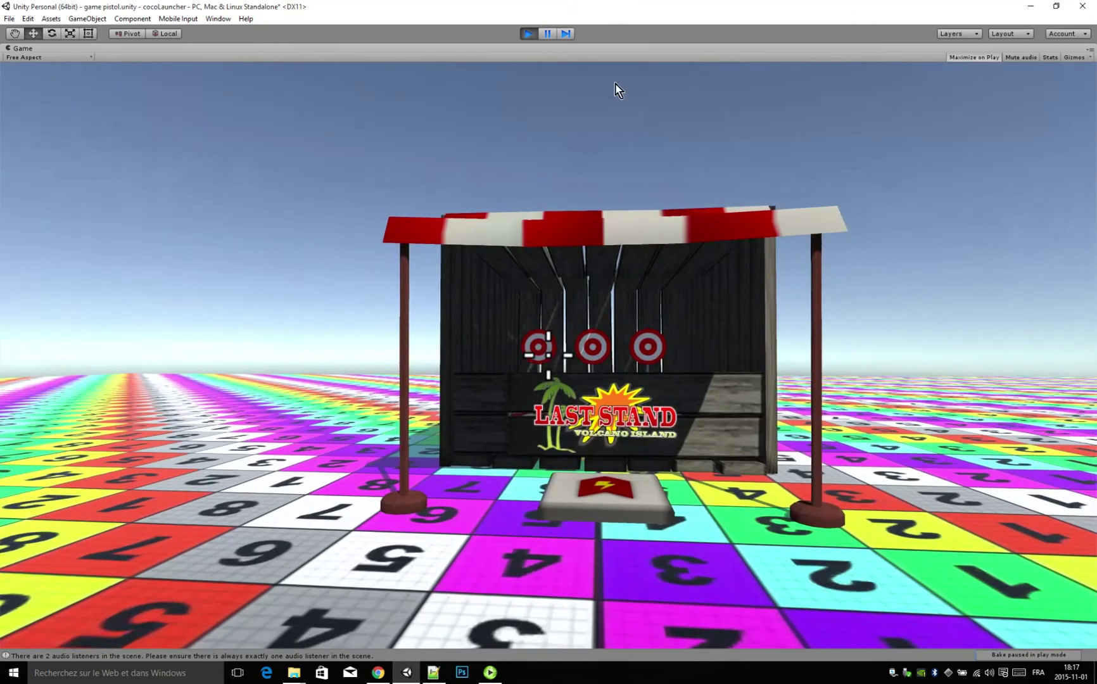
click(617, 90)
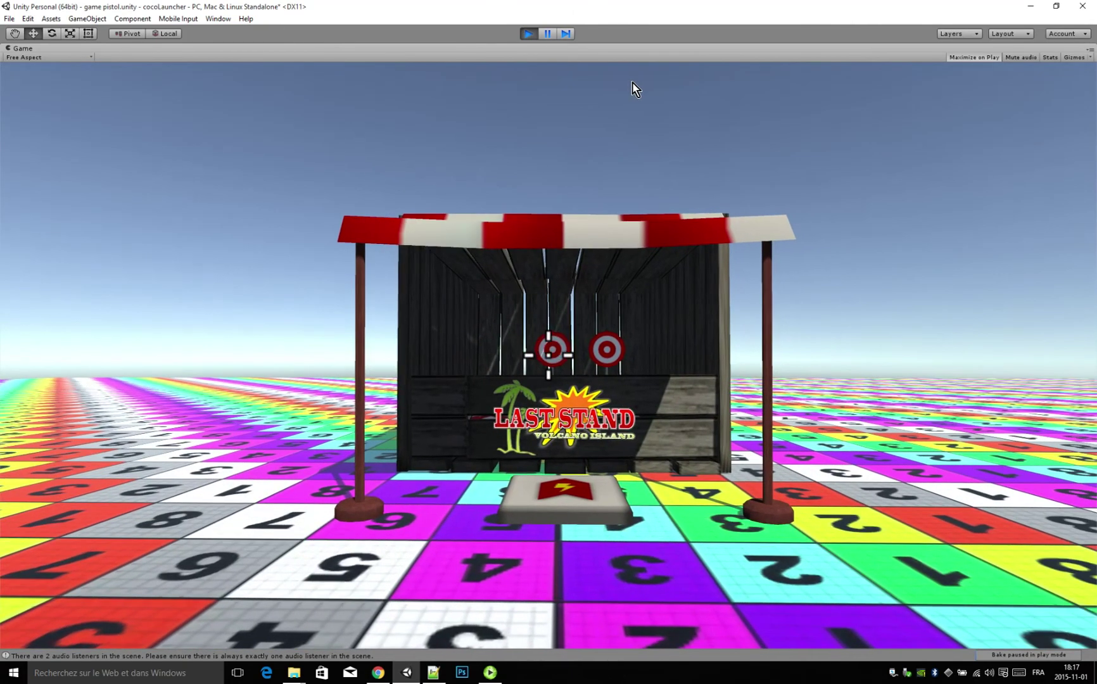
click(636, 90)
click(655, 90)
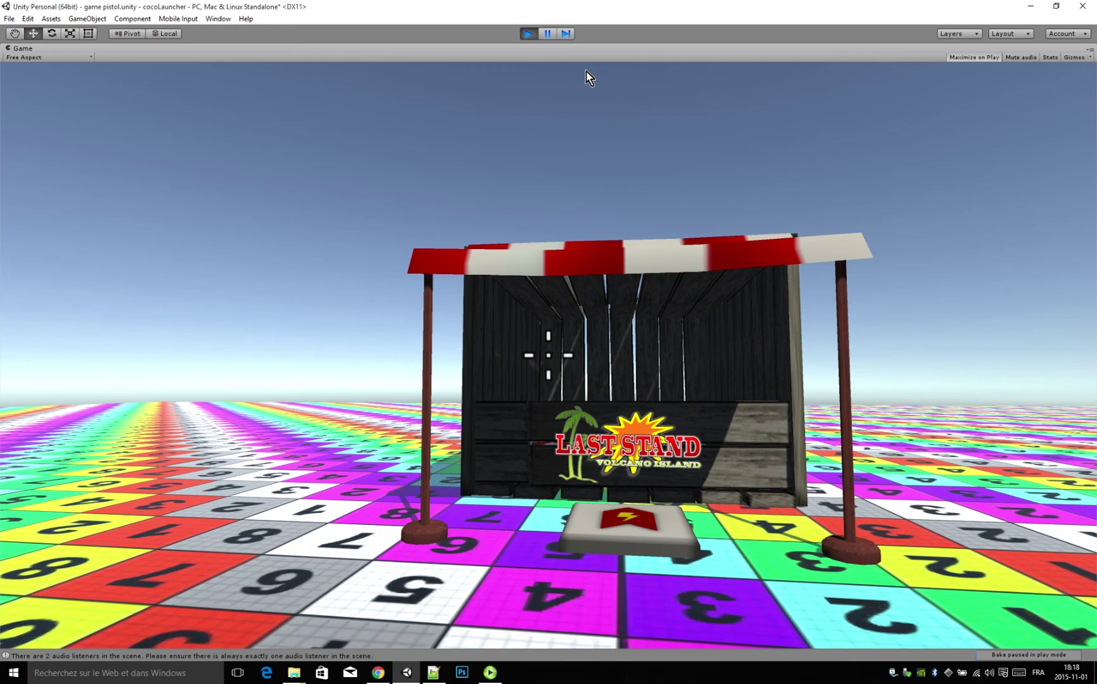
key(w)
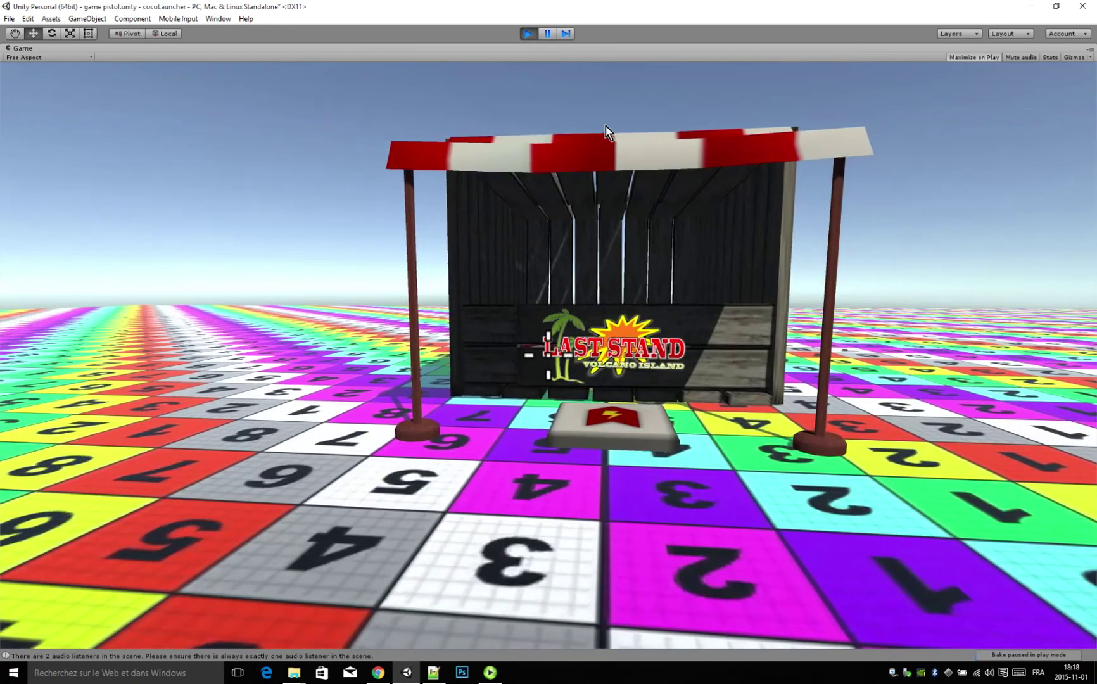
key(w)
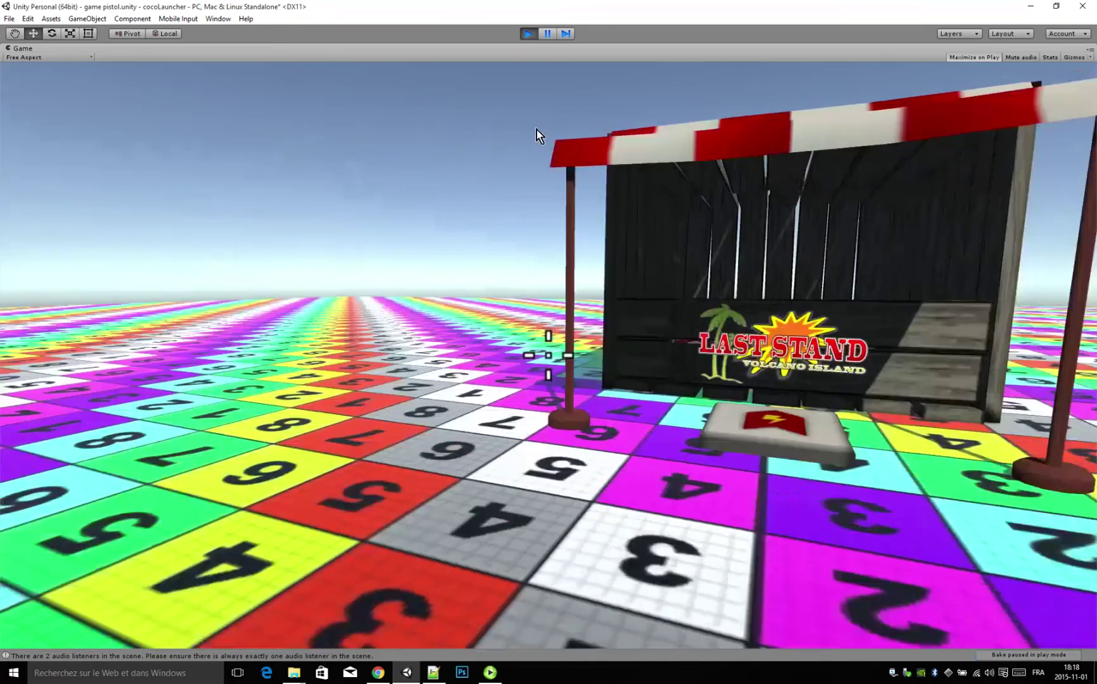
key(s)
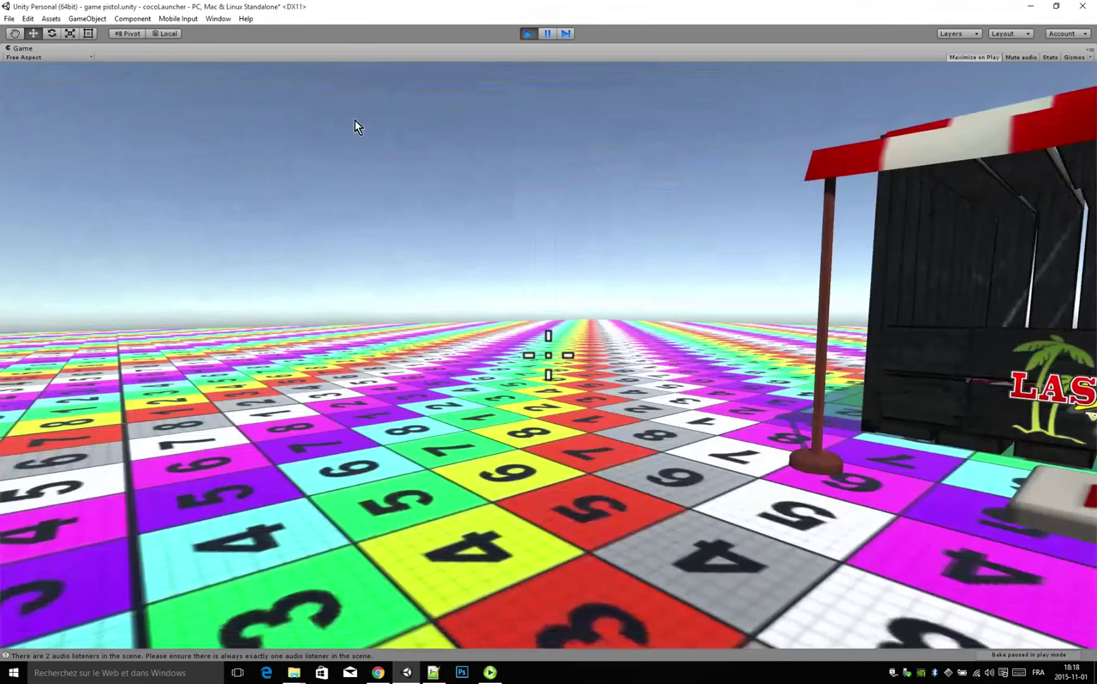
key(s)
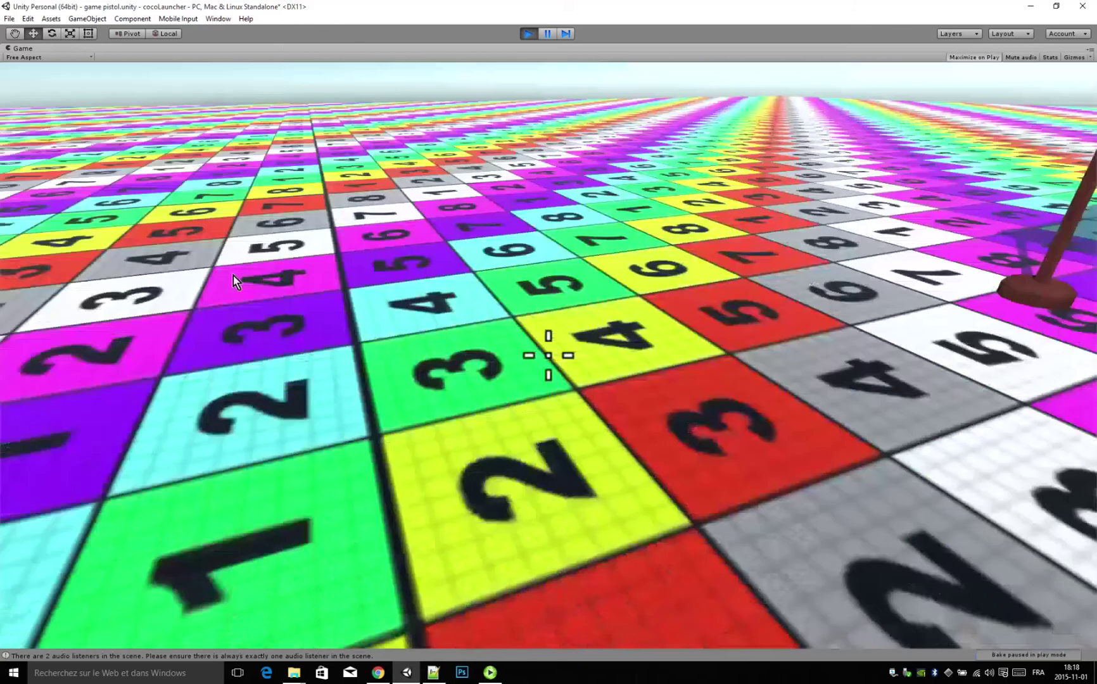
key(w)
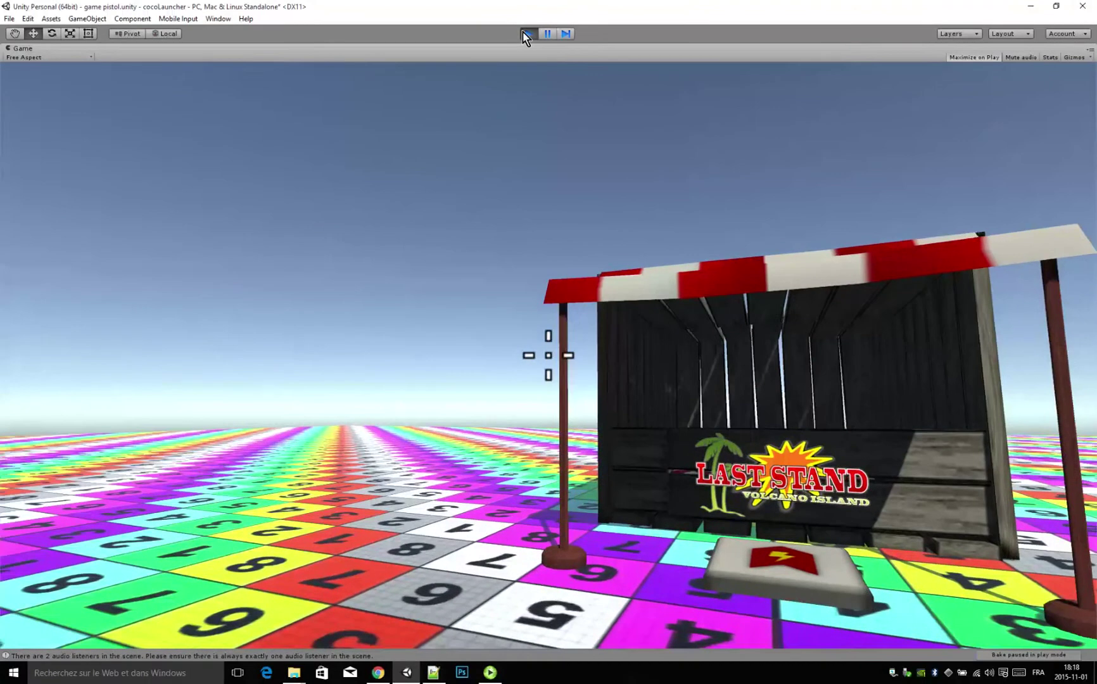
click(526, 34)
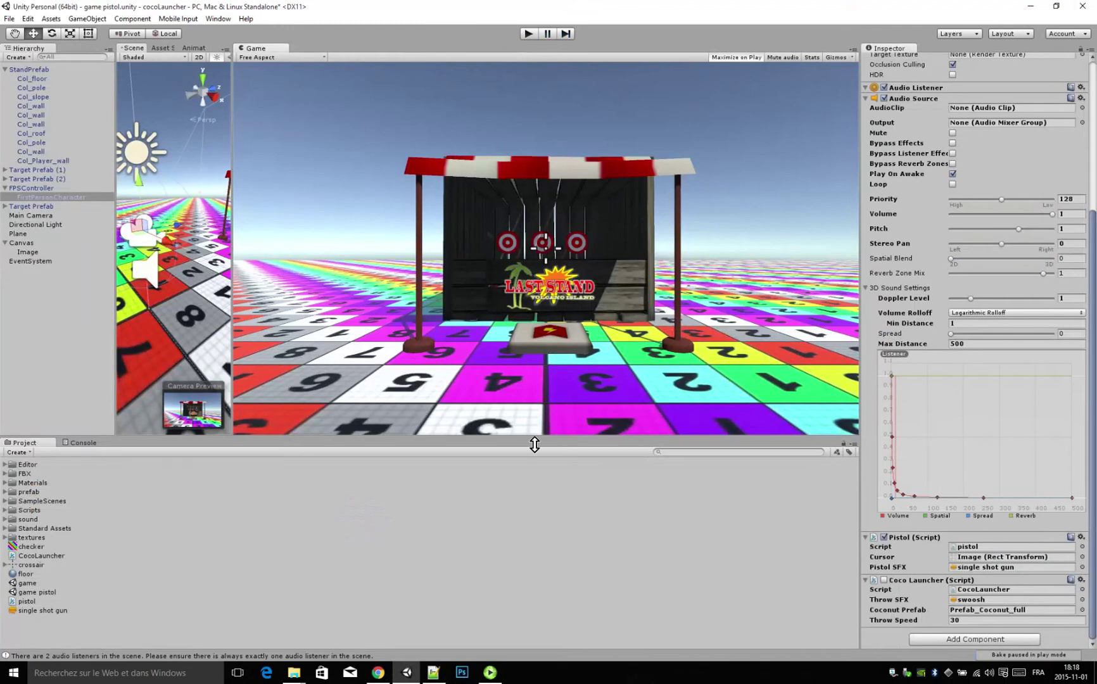
mouse_move(489, 673)
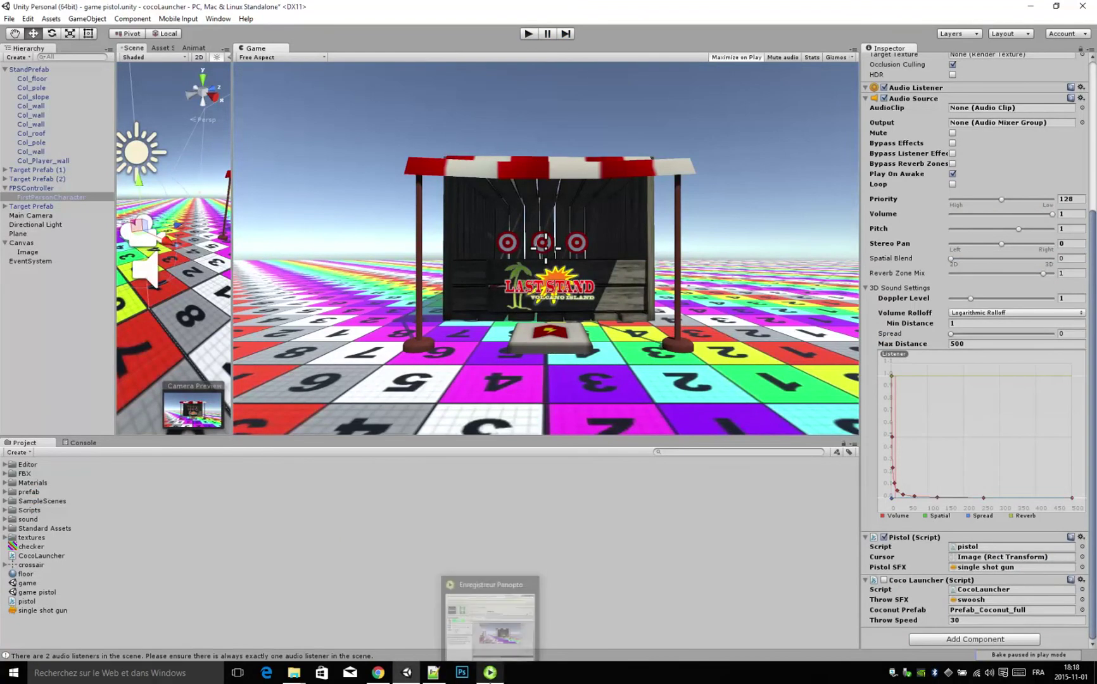